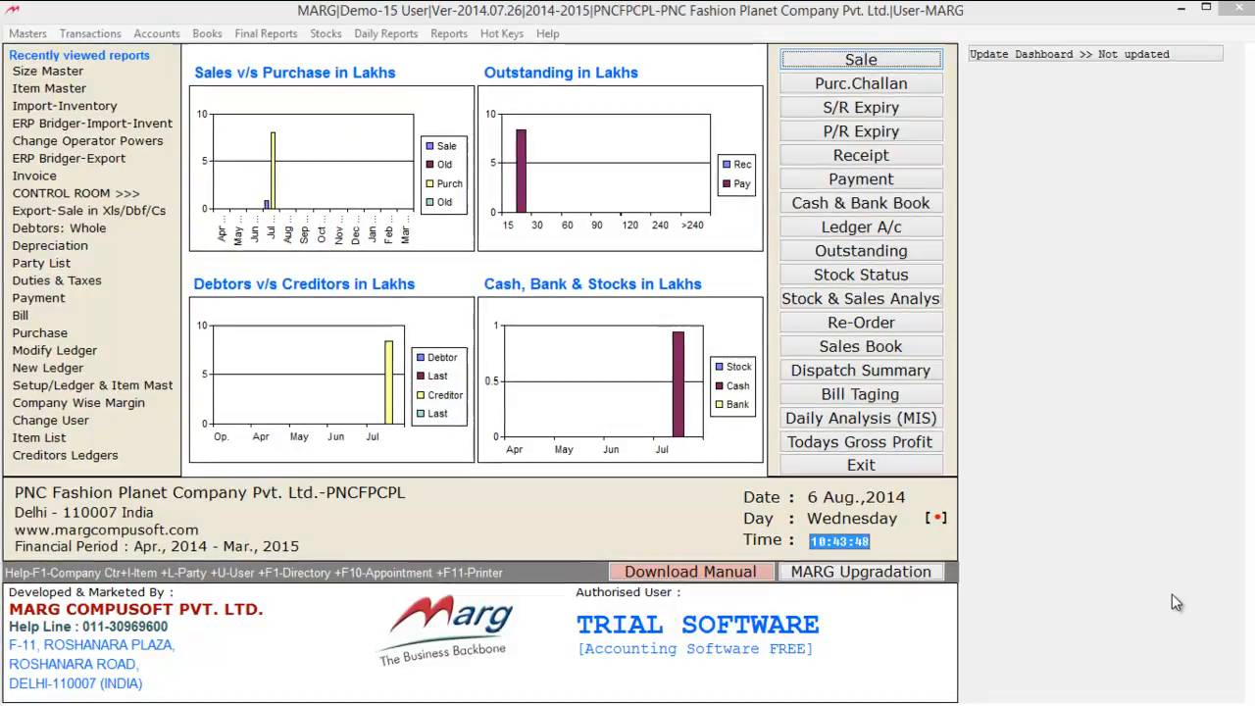
Open the control room from the MARG setups and search all its options for "SECONDRY"
{"action": "key", "text": "alt+m"}
{"action": "key", "text": "Up"}
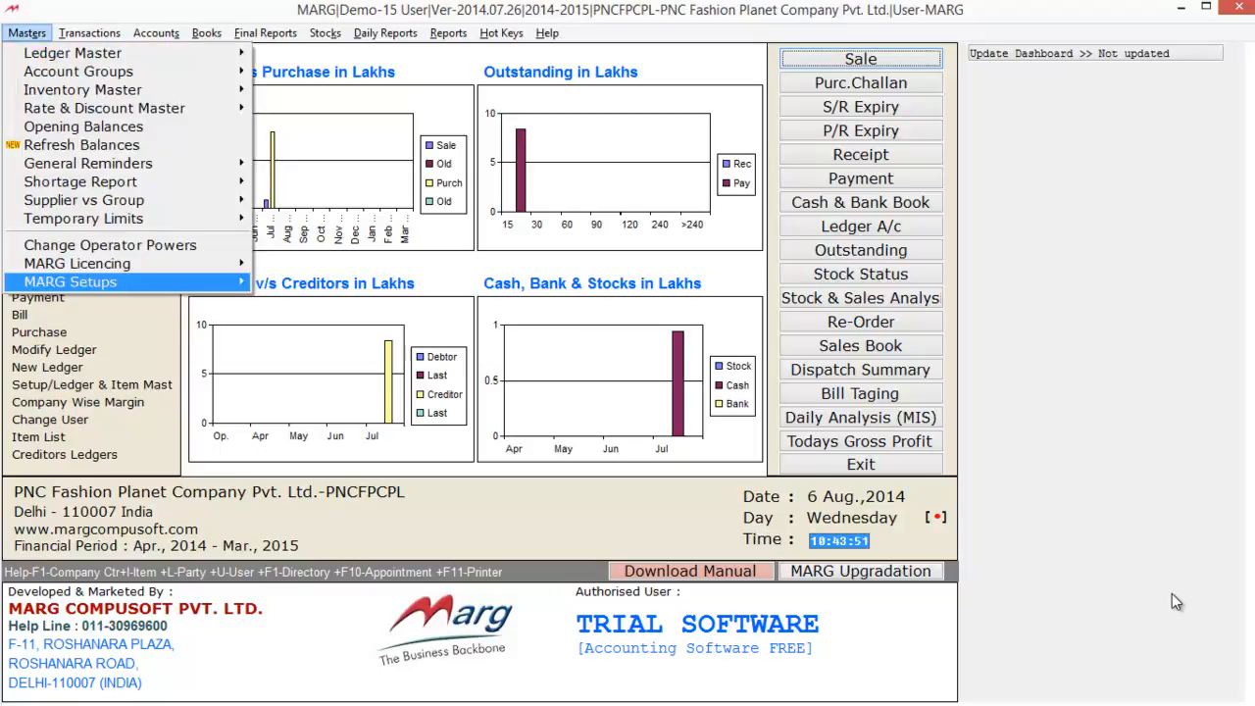
{"action": "key", "text": "Right"}
{"action": "key", "text": "Return"}
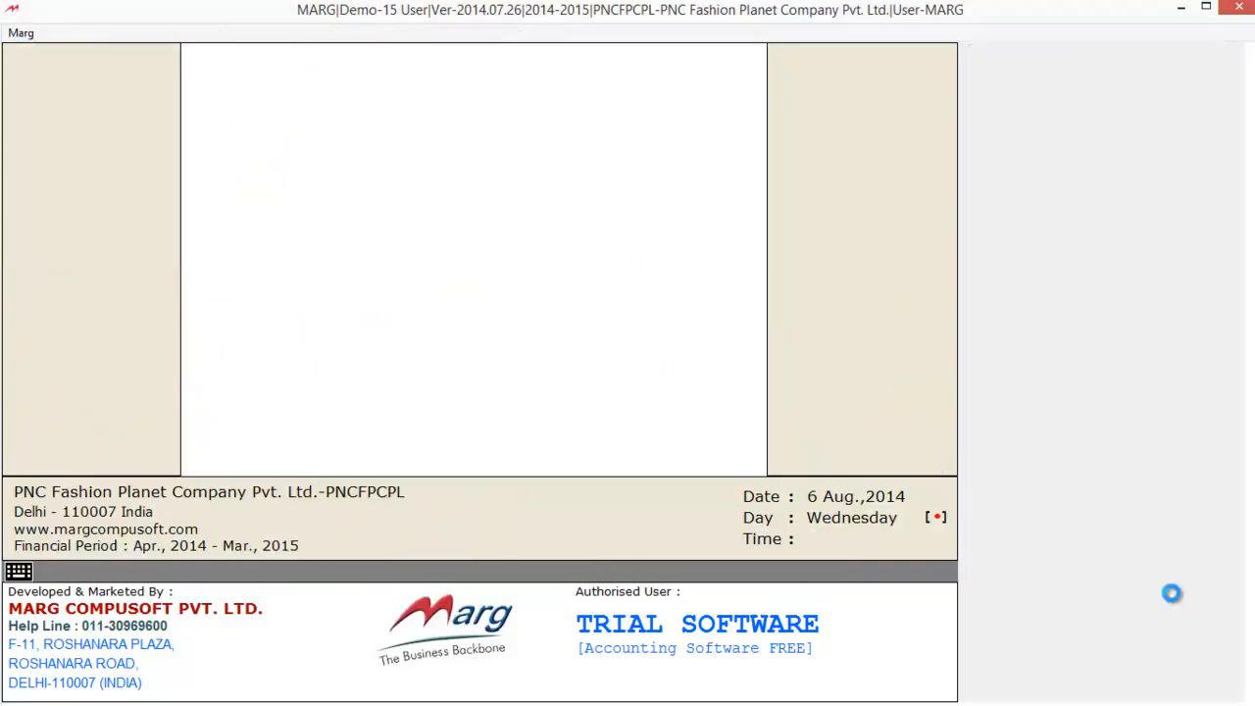
{"action": "key", "text": "Return"}
{"action": "type", "text": "SECONDRY"}
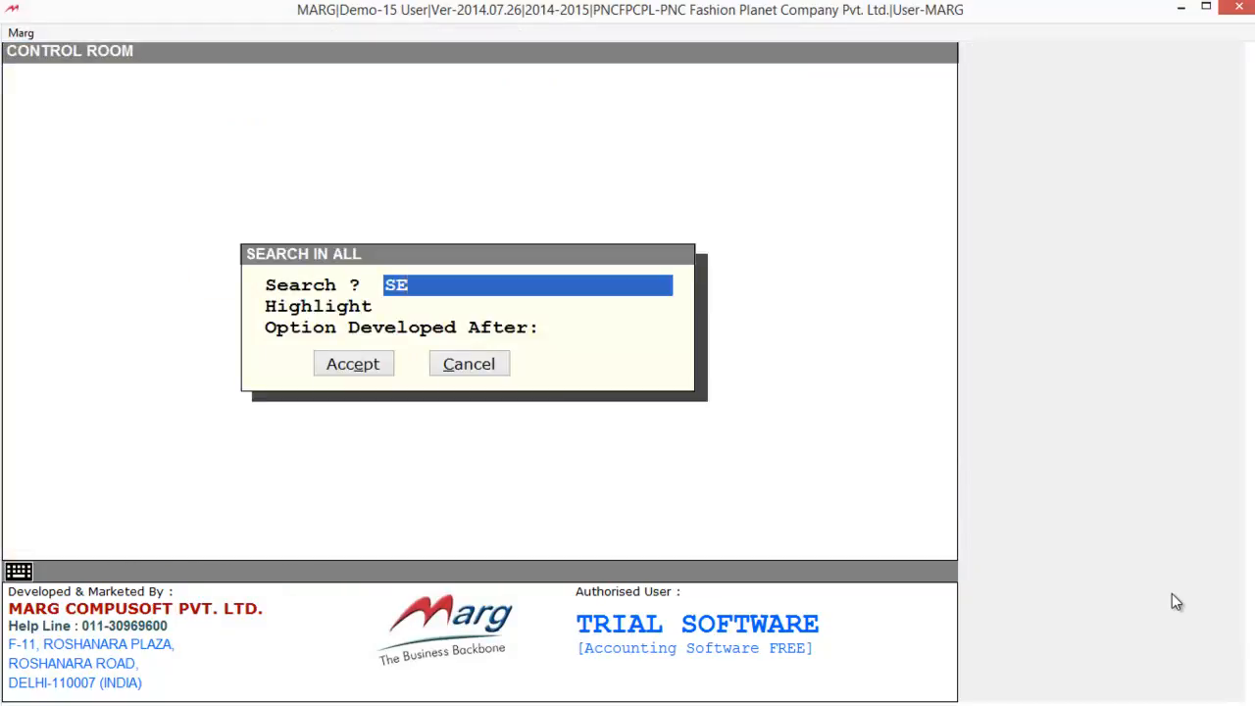
{"action": "key", "text": "Return"}
{"action": "key", "text": "Return"}
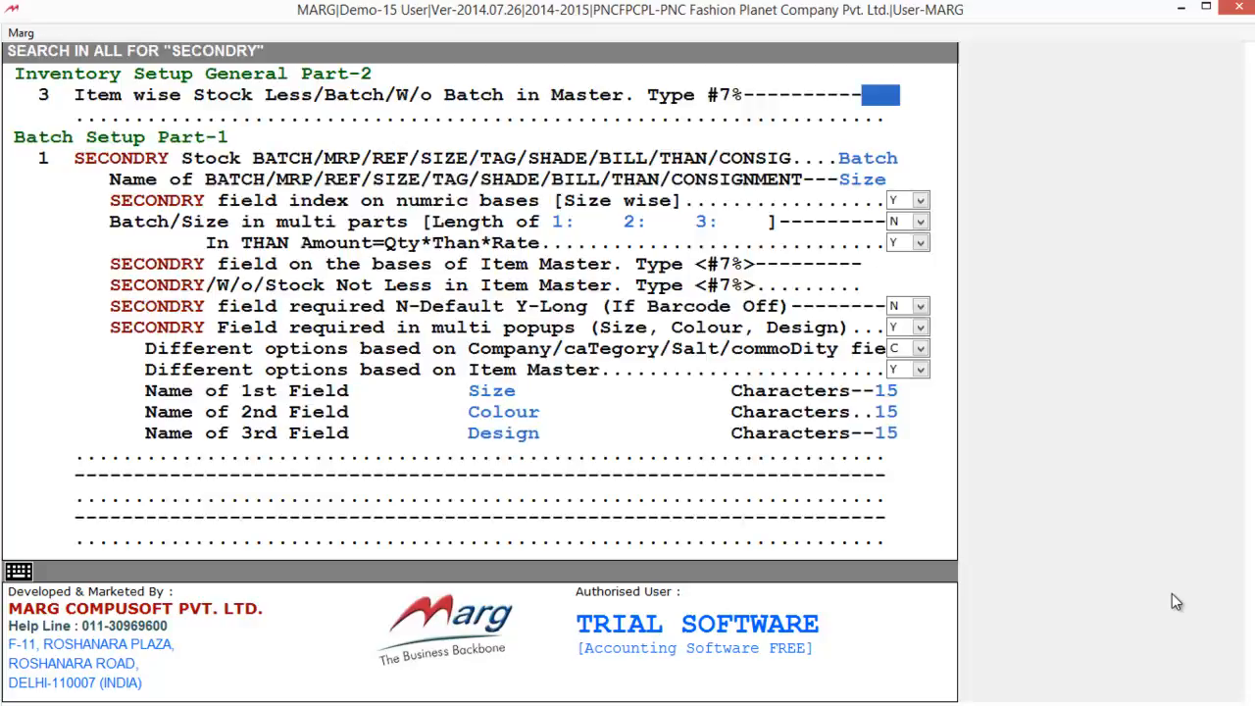
In Batch Setup Part-1, set the secondary field required in multi popups (Size, Colour, Design) to Y
{"action": "key", "text": "Return"}
{"action": "key", "text": "Return"}
{"action": "key", "text": "Return"}
{"action": "key", "text": "Return"}
{"action": "key", "text": "Return"}
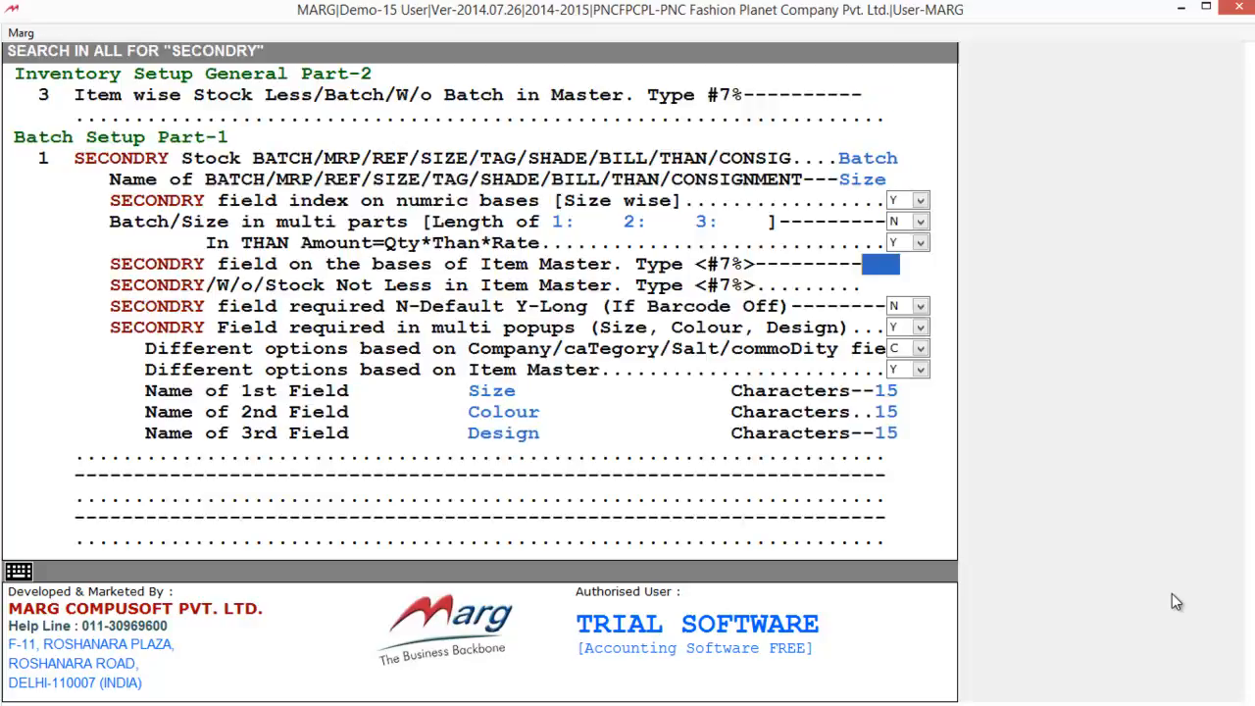
{"action": "key", "text": "Return"}
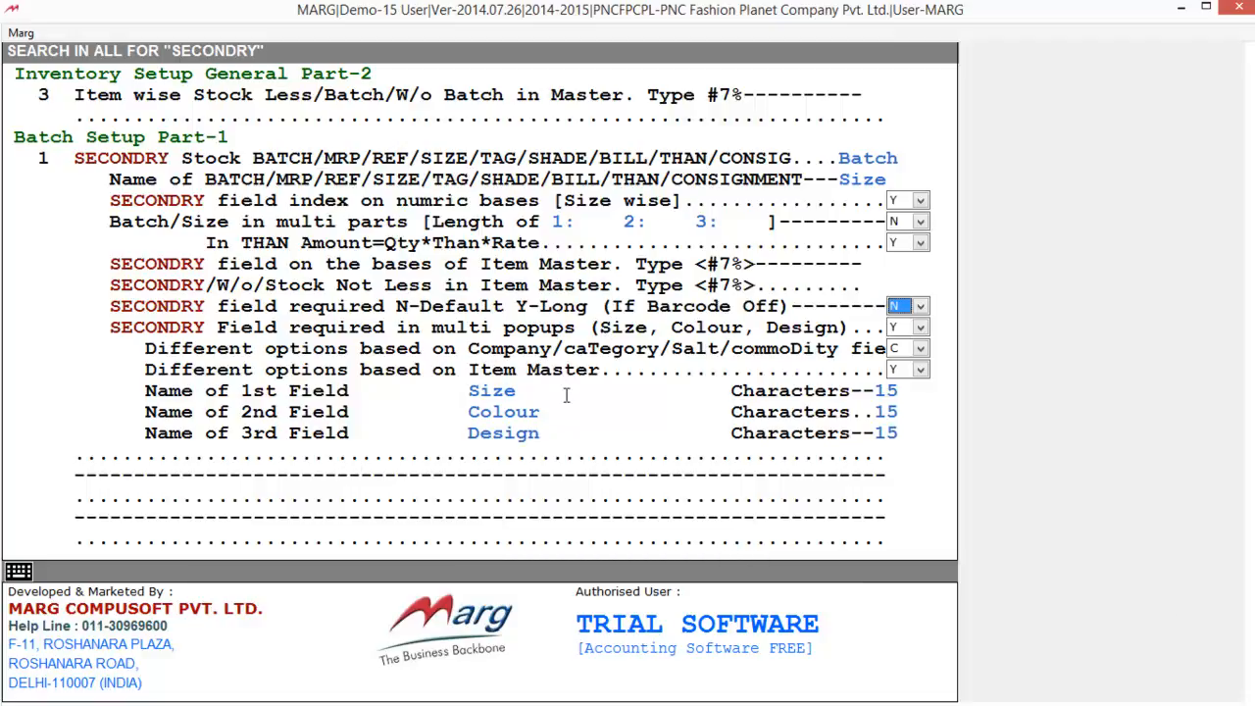
{"action": "key", "text": "Return"}
{"action": "key", "text": "alt+Down"}
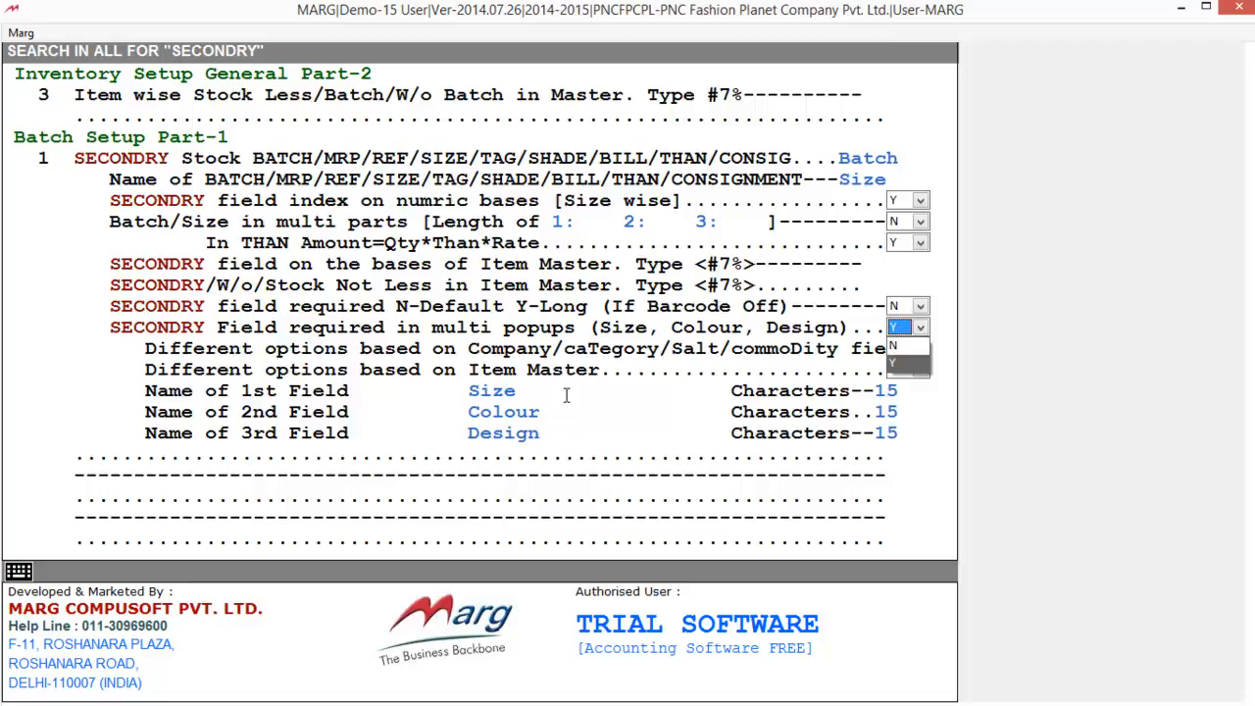
{"action": "key", "text": "Return"}
Review the choices for different options based on Company/Category/Salt/Commodity and keep C
{"action": "key", "text": "Return"}
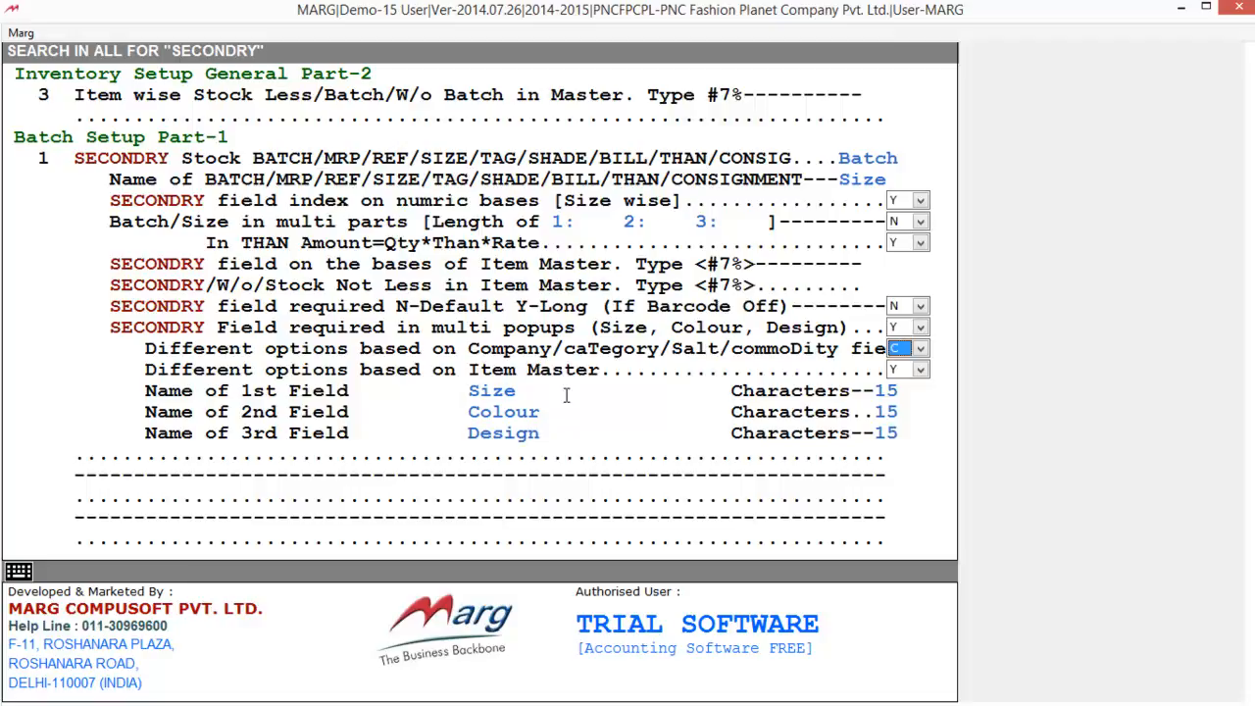
{"action": "key", "text": "alt+Down"}
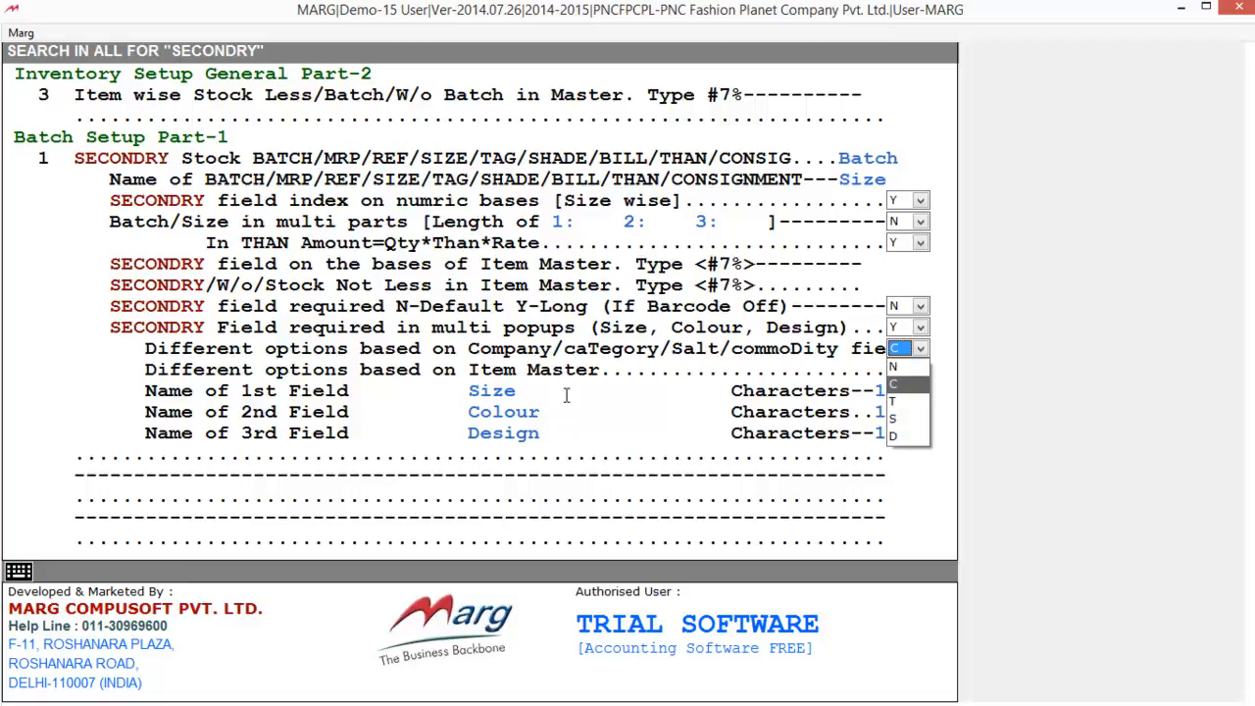
{"action": "key", "text": "Down"}
{"action": "key", "text": "Down"}
{"action": "key", "text": "Down"}
{"action": "key", "text": "Up"}
{"action": "key", "text": "Up"}
{"action": "key", "text": "Up"}
{"action": "key", "text": "Return"}
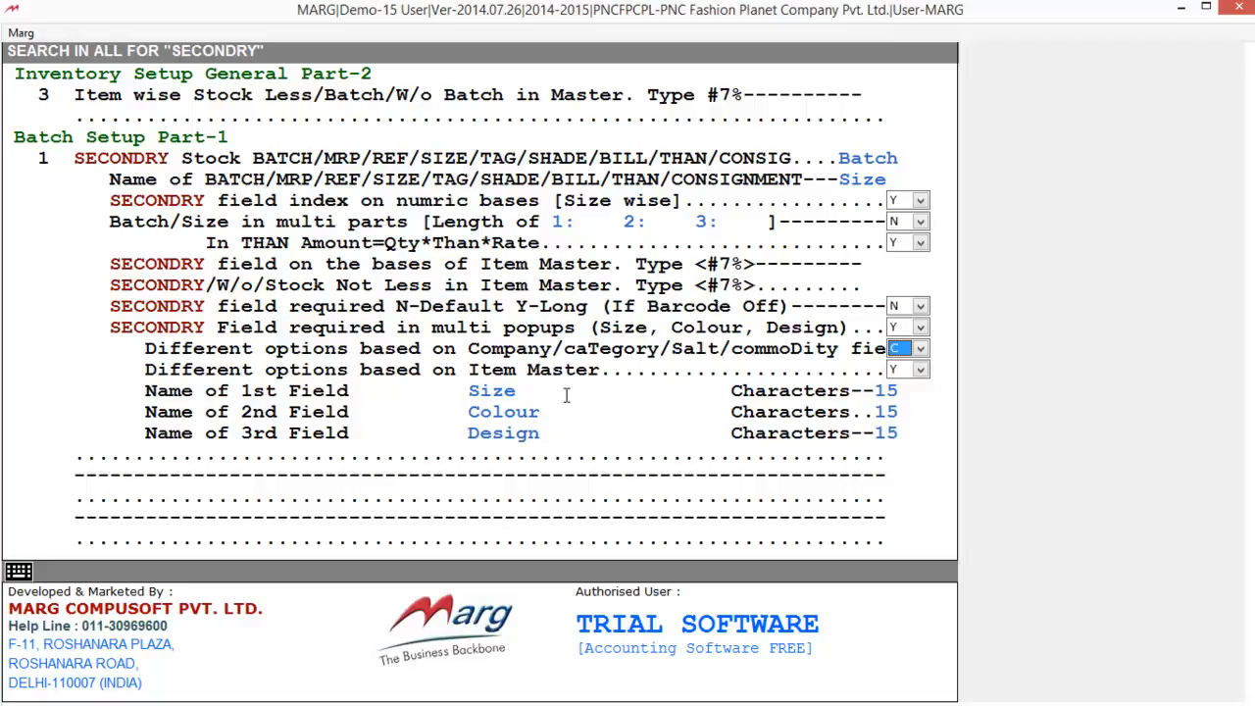
Set different options based on Item Master to Y
{"action": "key", "text": "Return"}
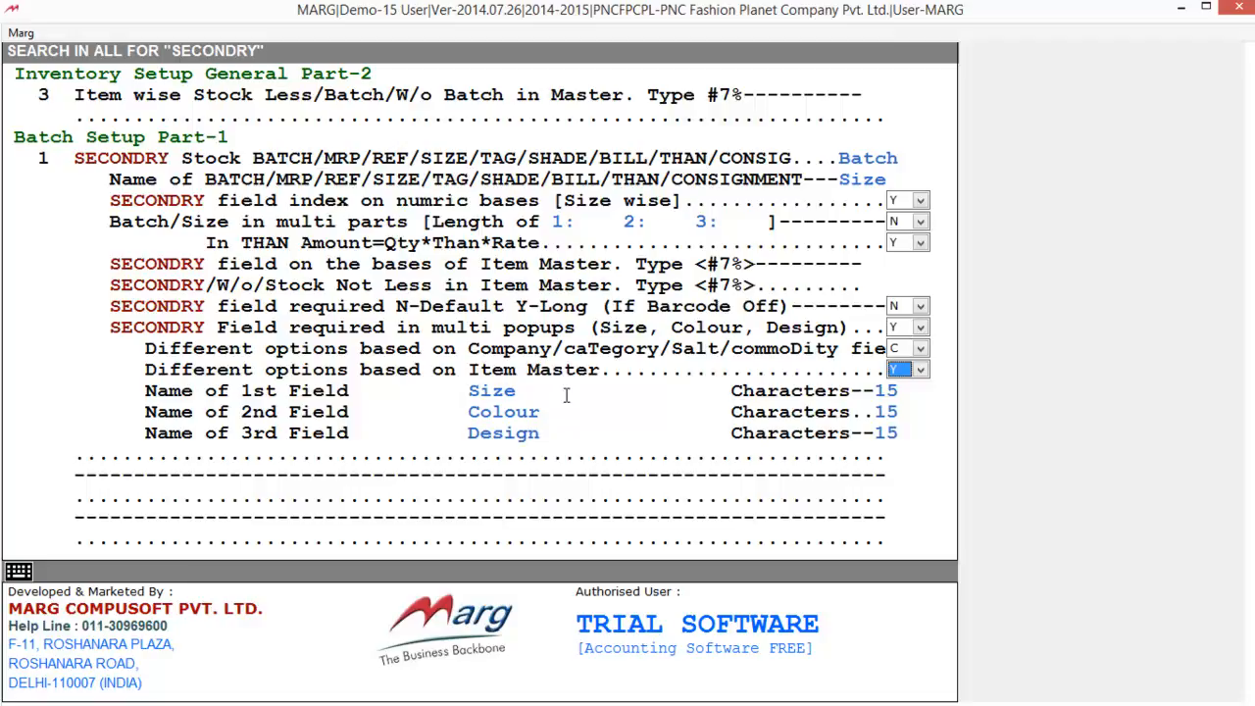
{"action": "key", "text": "space"}
{"action": "key", "text": "Return"}
{"action": "key", "text": "Return"}
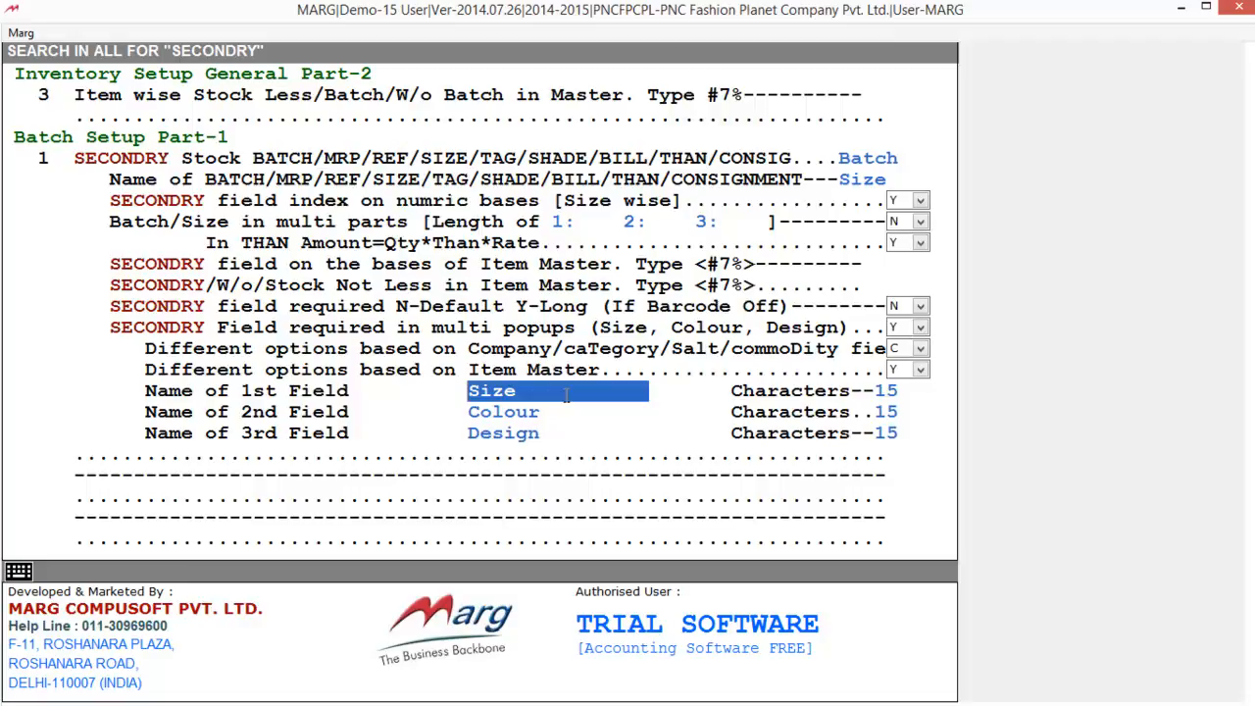
Accept Size, Colour and Design as the 1st, 2nd and 3rd field names with 15 characters each
{"action": "key", "text": "Return"}
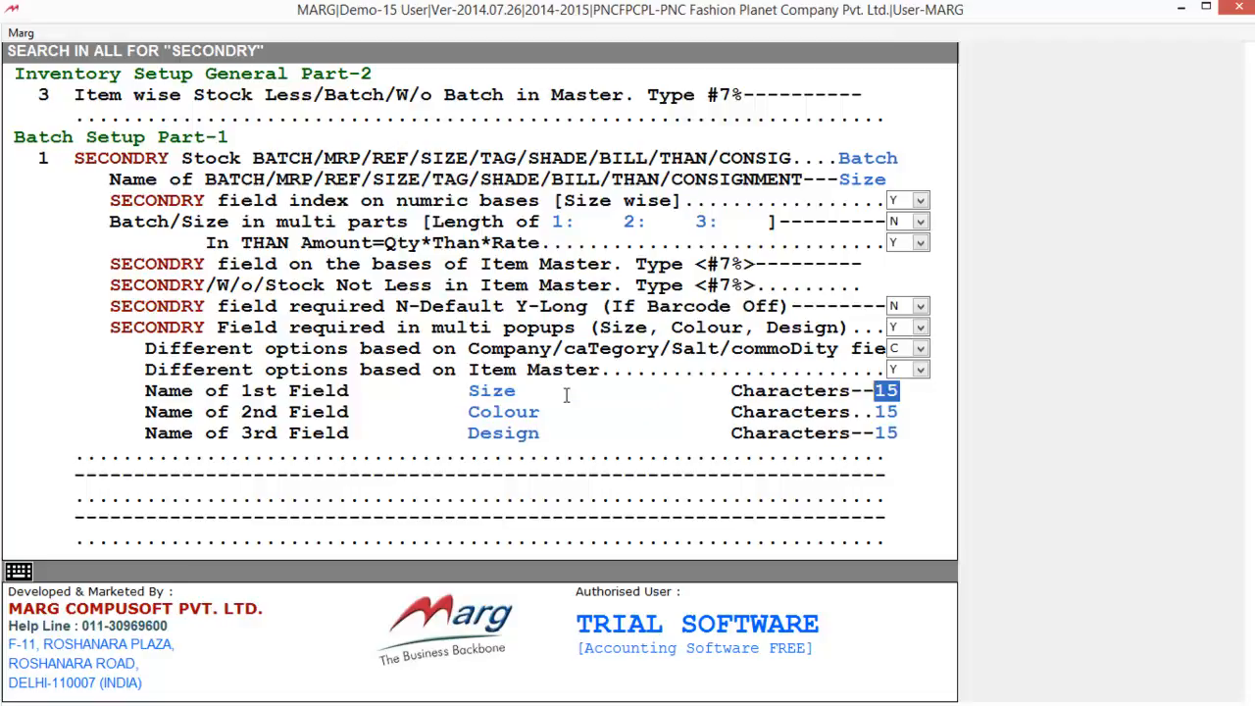
{"action": "key", "text": "Return"}
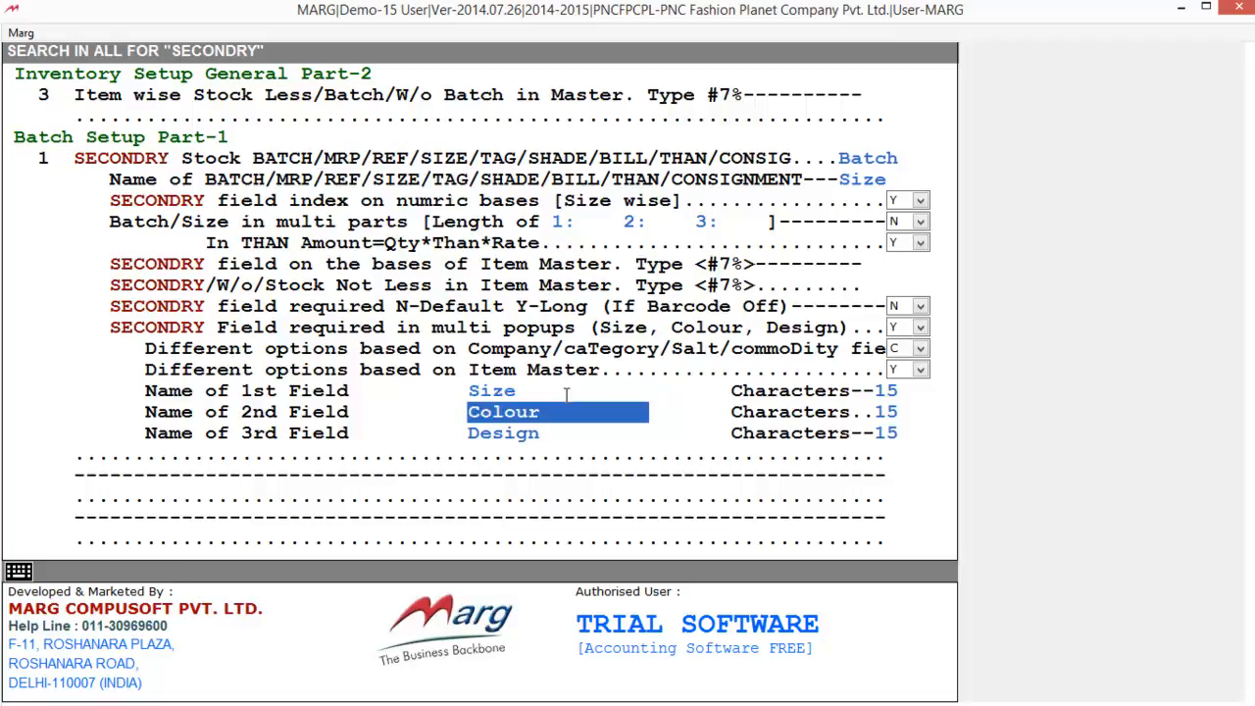
{"action": "key", "text": "Up"}
{"action": "key", "text": "Up"}
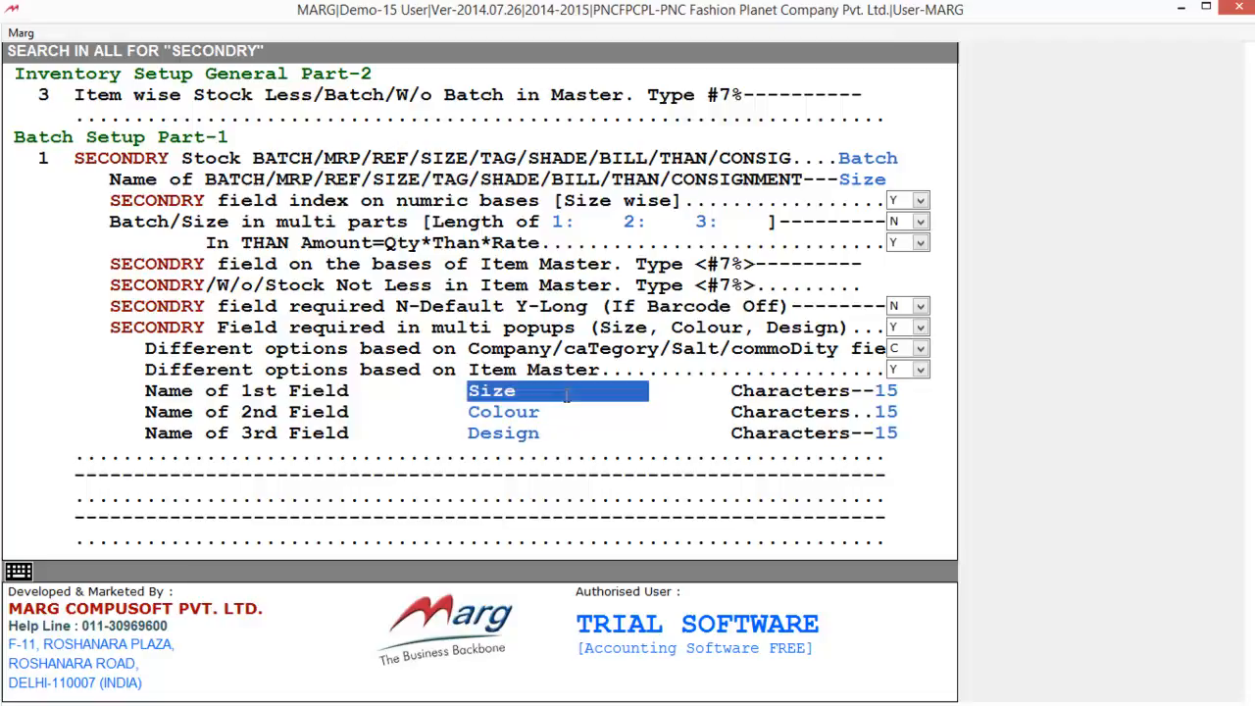
{"action": "key", "text": "Return"}
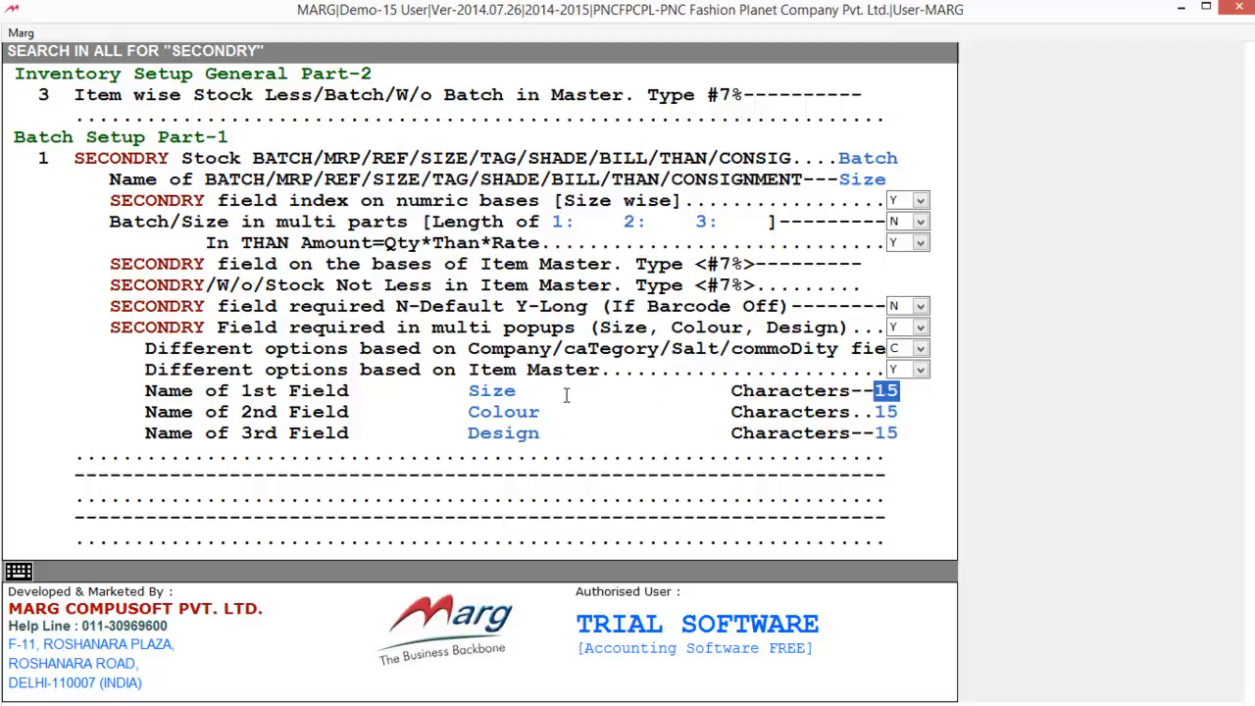
{"action": "key", "text": "Return"}
{"action": "key", "text": "Return"}
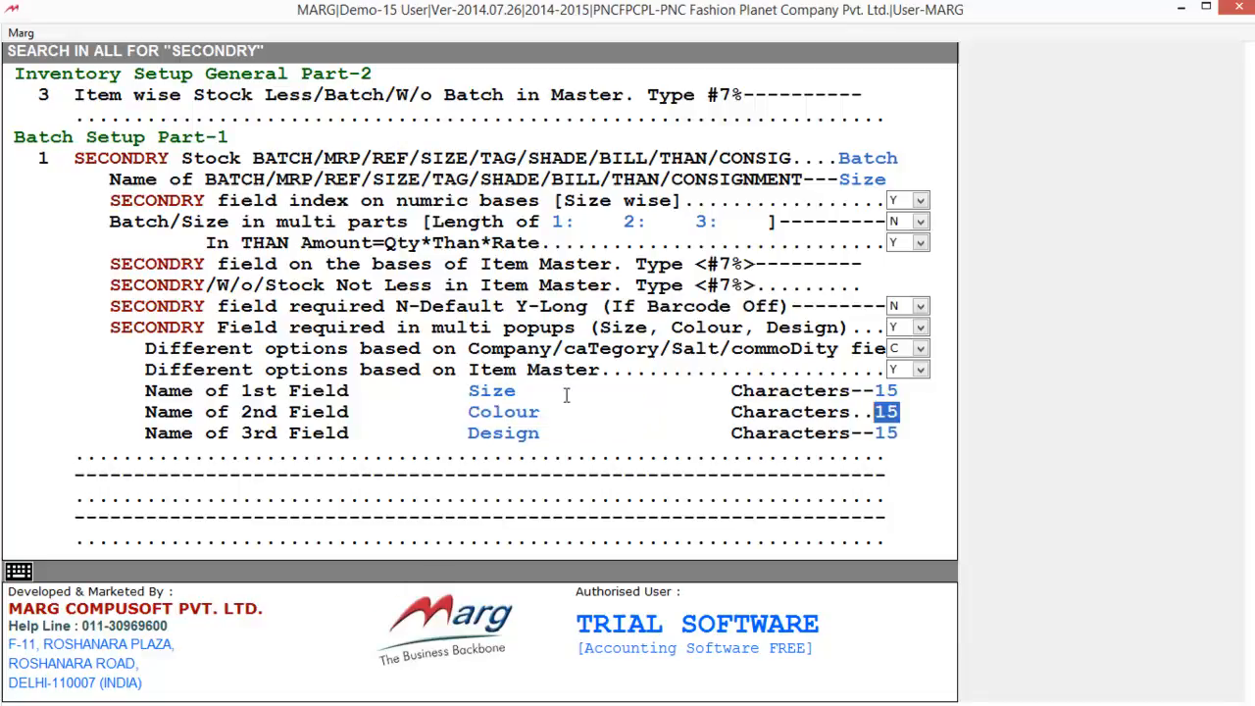
{"action": "key", "text": "Return"}
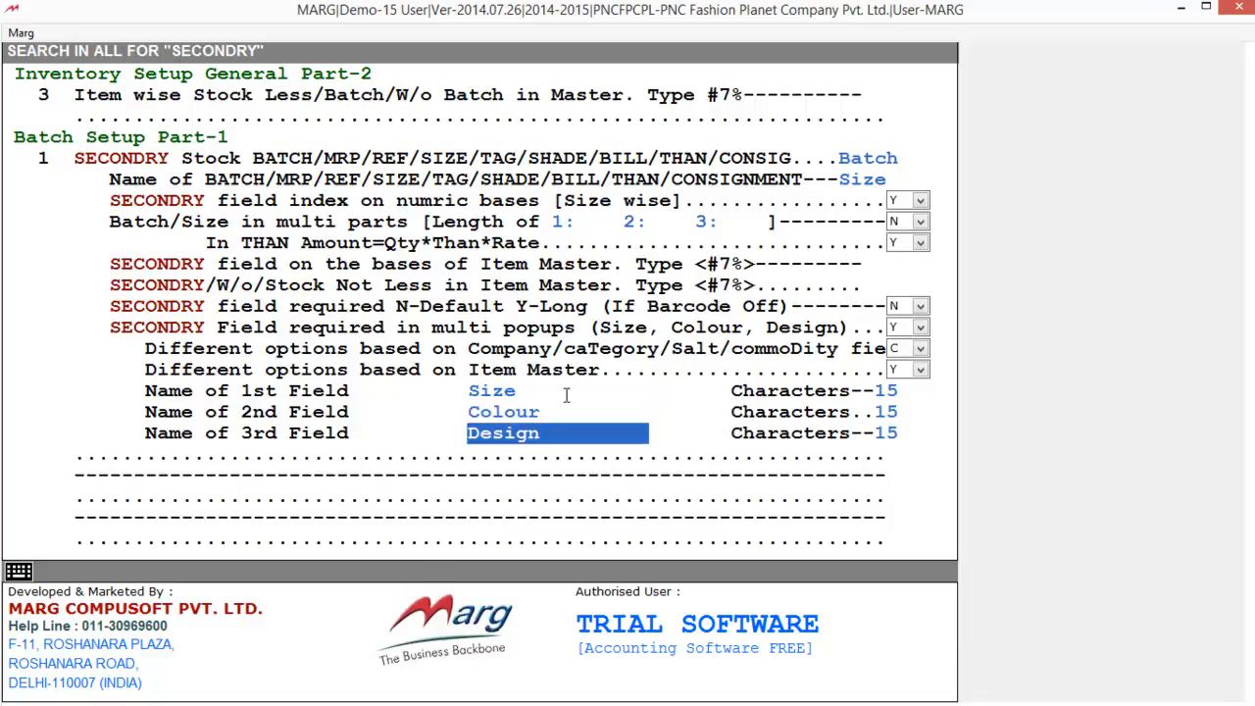
{"action": "key", "text": "Return"}
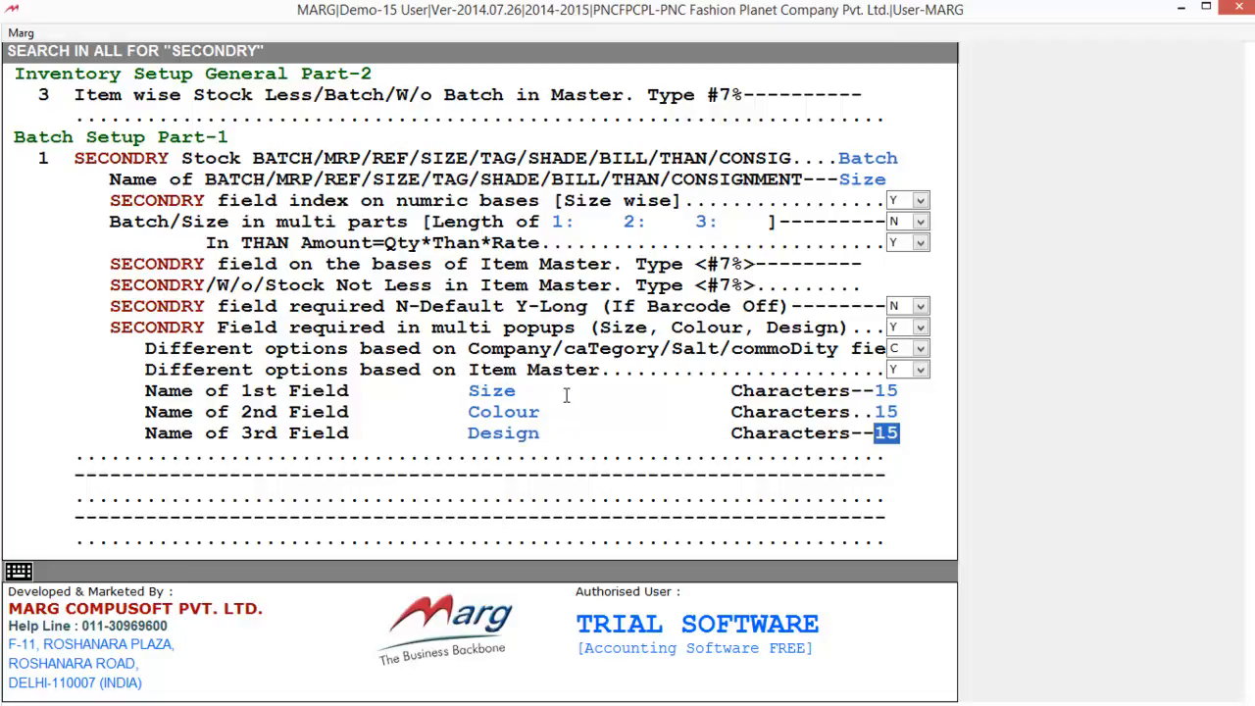
Leave the control room and save the changes
{"action": "key", "text": "Escape"}
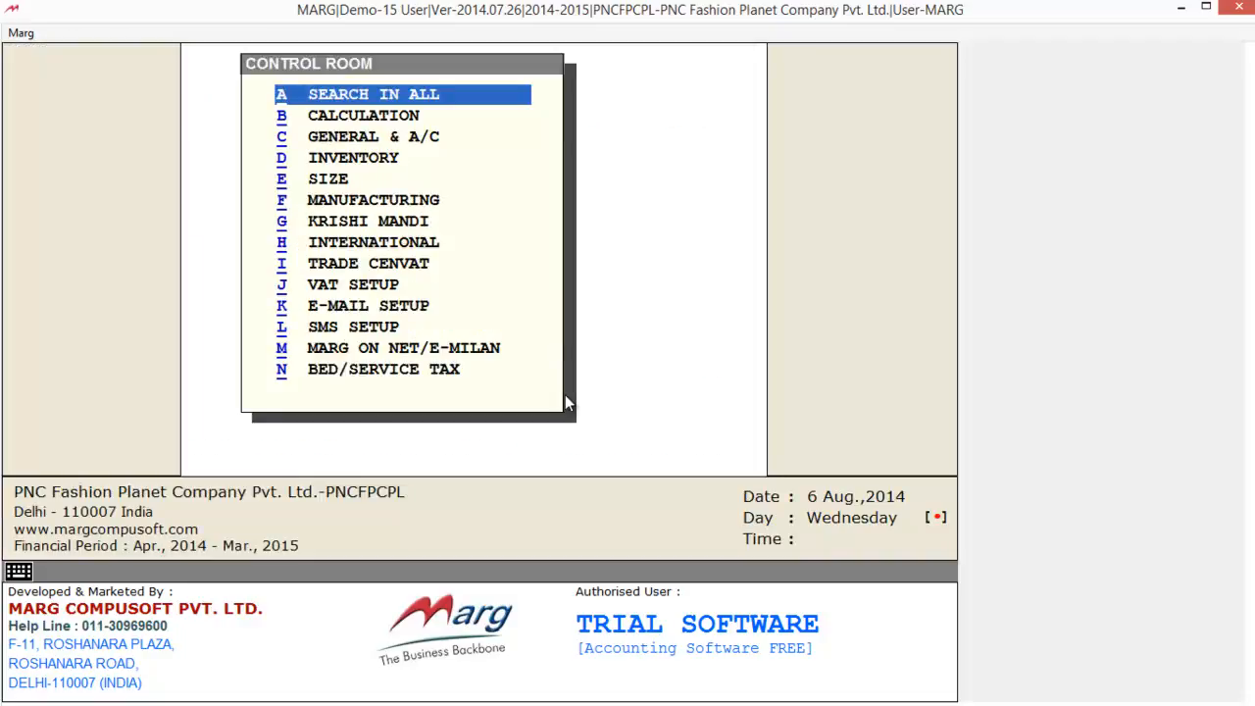
{"action": "key", "text": "Escape"}
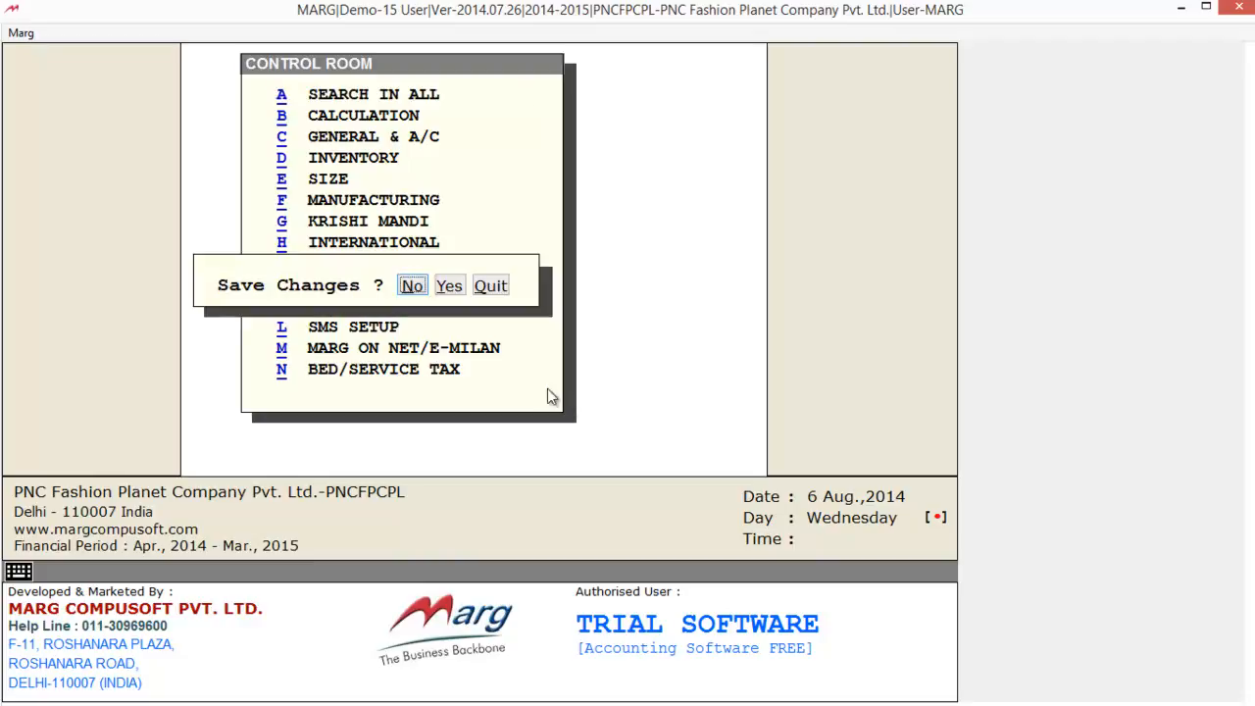
{"action": "left_click", "coordinate": [450, 286]}
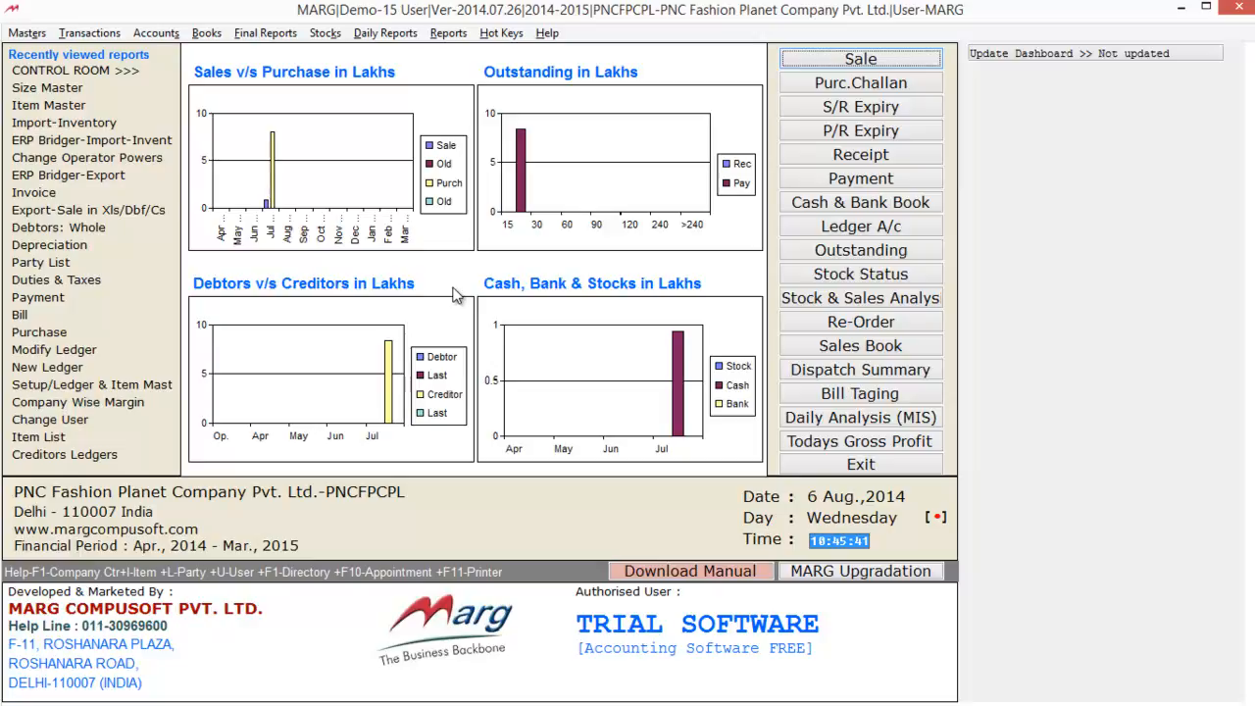
View the size, colour and design fields in a blank new product form of the item master, leaving it unsaved
{"action": "key", "text": "alt+m"}
{"action": "key", "text": "Down"}
{"action": "key", "text": "Down"}
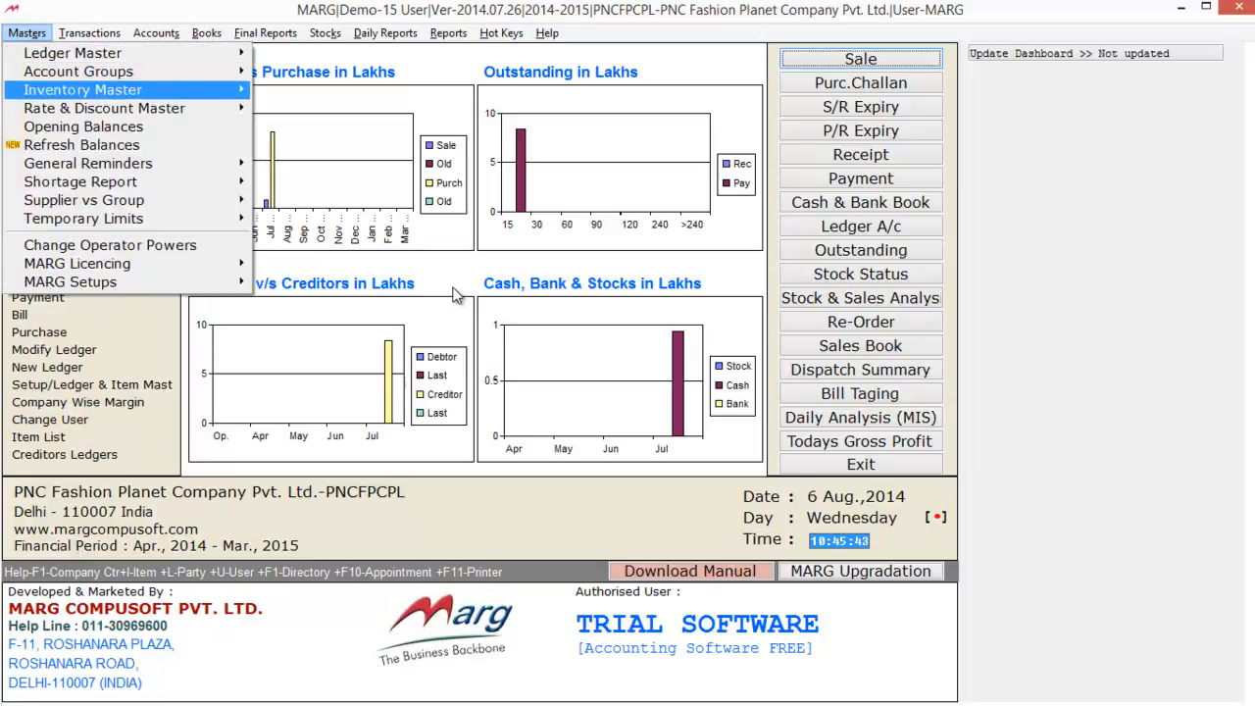
{"action": "key", "text": "Right"}
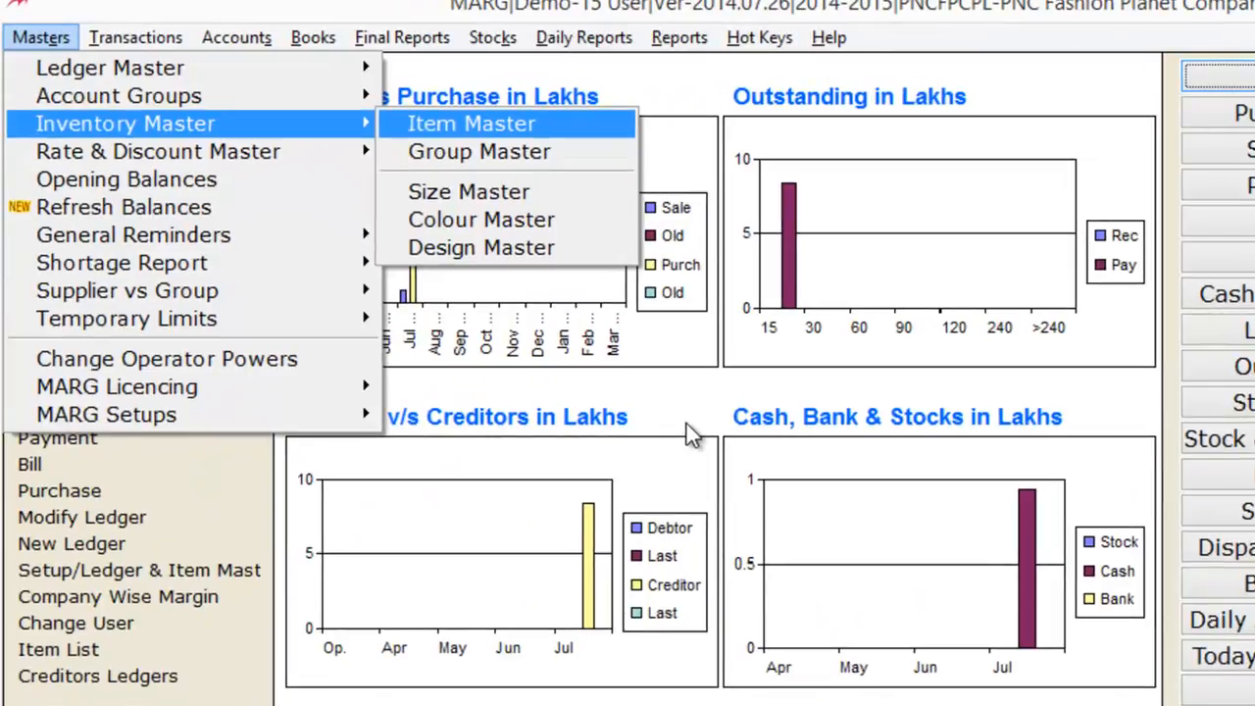
{"action": "key", "text": "Return"}
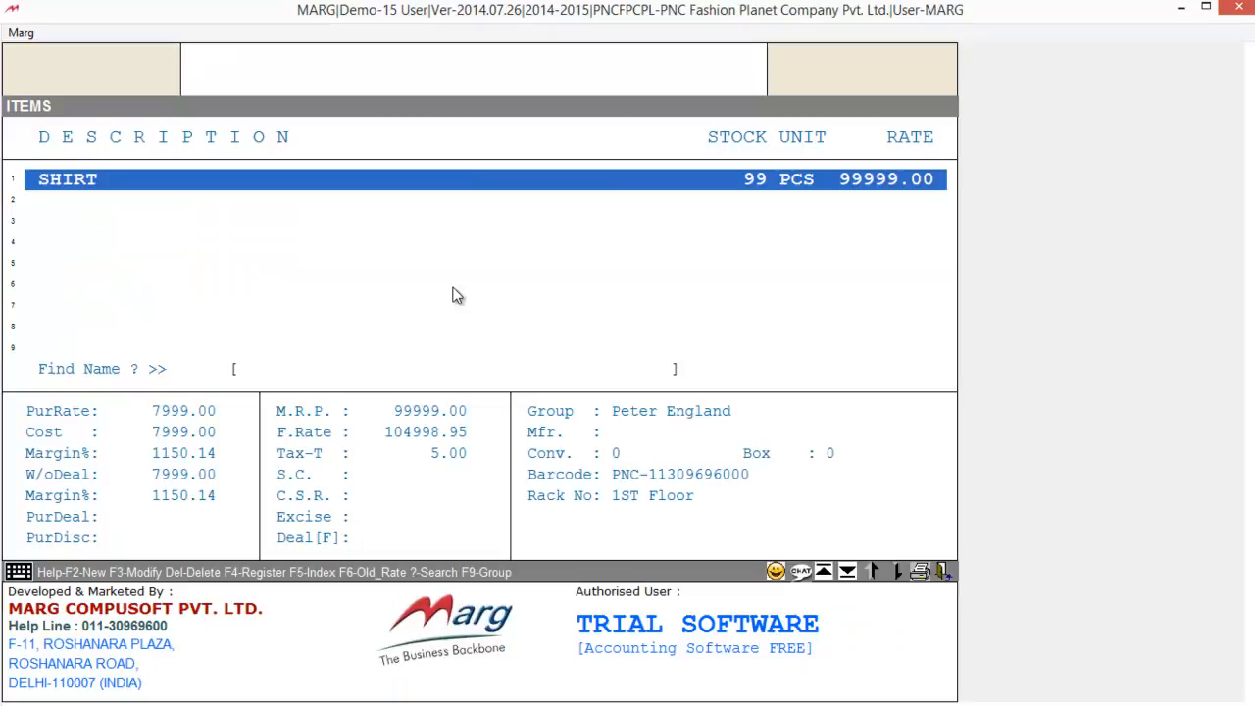
{"action": "key", "text": "F2"}
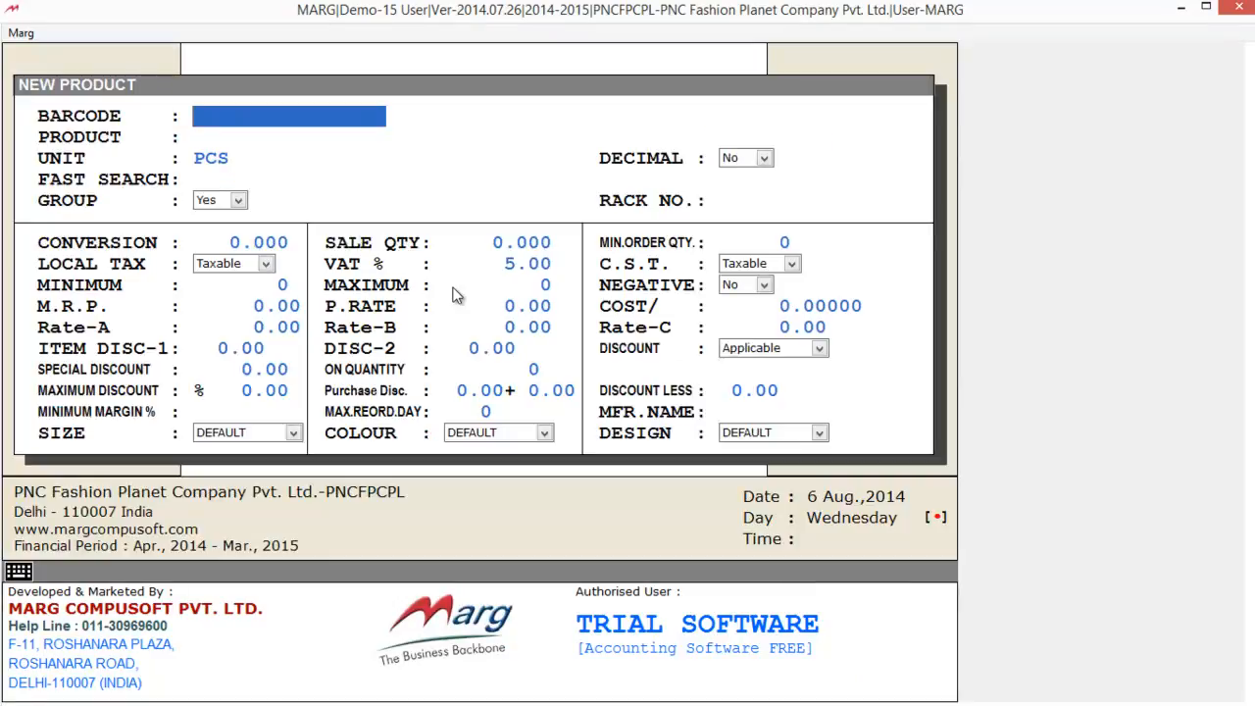
{"action": "key", "text": "Return"}
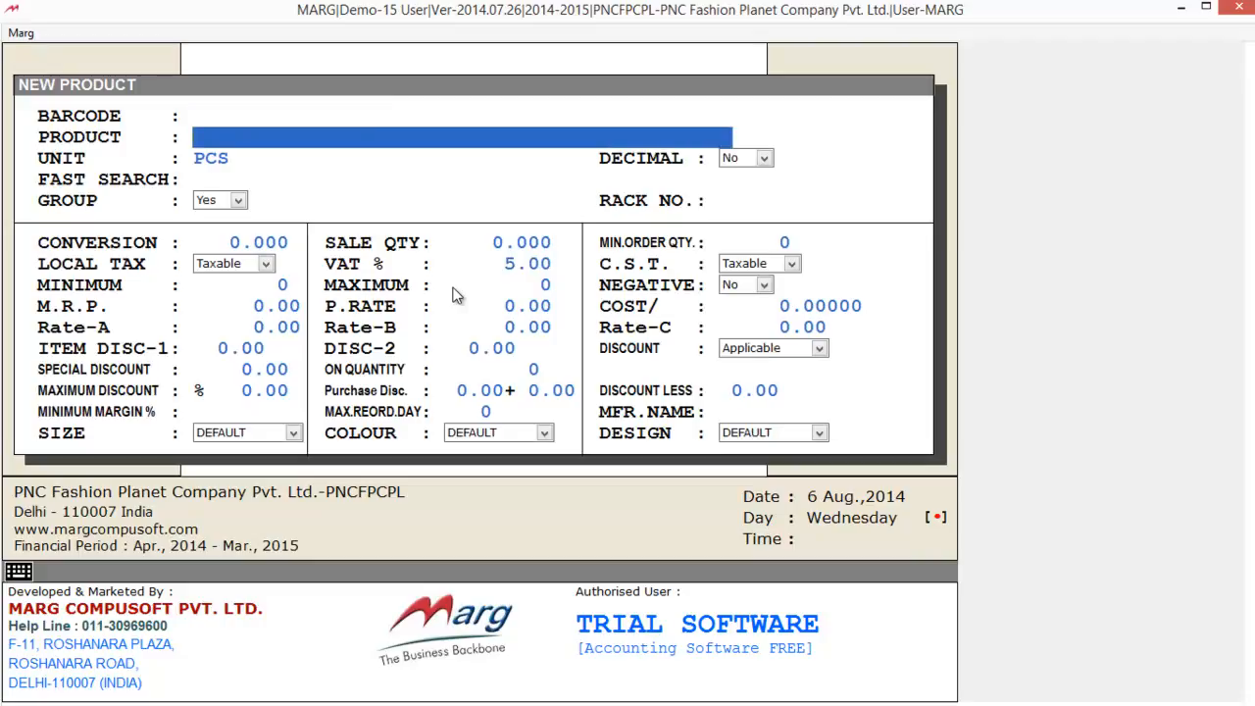
{"action": "type", "text": "T"}
{"action": "key", "text": "Escape"}
Open the Size Master among the inventory masters
{"action": "key", "text": "Down"}
{"action": "key", "text": "Down"}
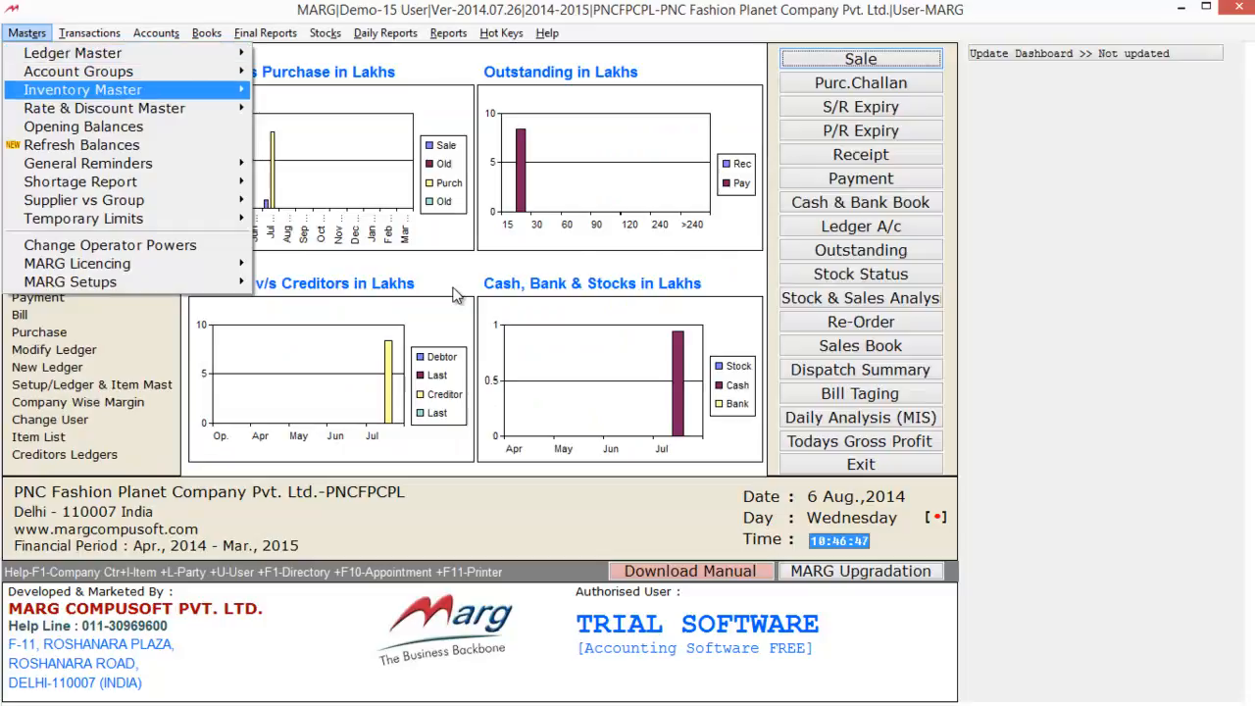
{"action": "key", "text": "Right"}
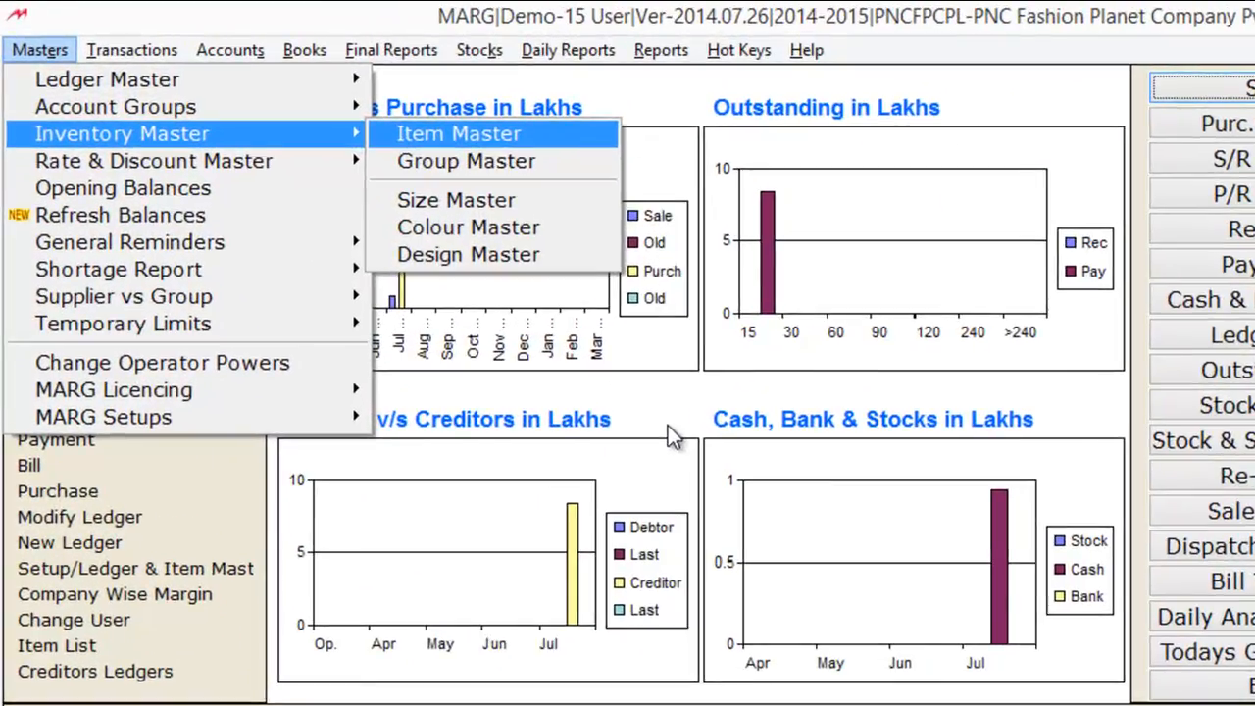
{"action": "key", "text": "Down"}
{"action": "key", "text": "Down"}
{"action": "key", "text": "Down"}
{"action": "key", "text": "Down"}
{"action": "key", "text": "Up"}
{"action": "key", "text": "Up"}
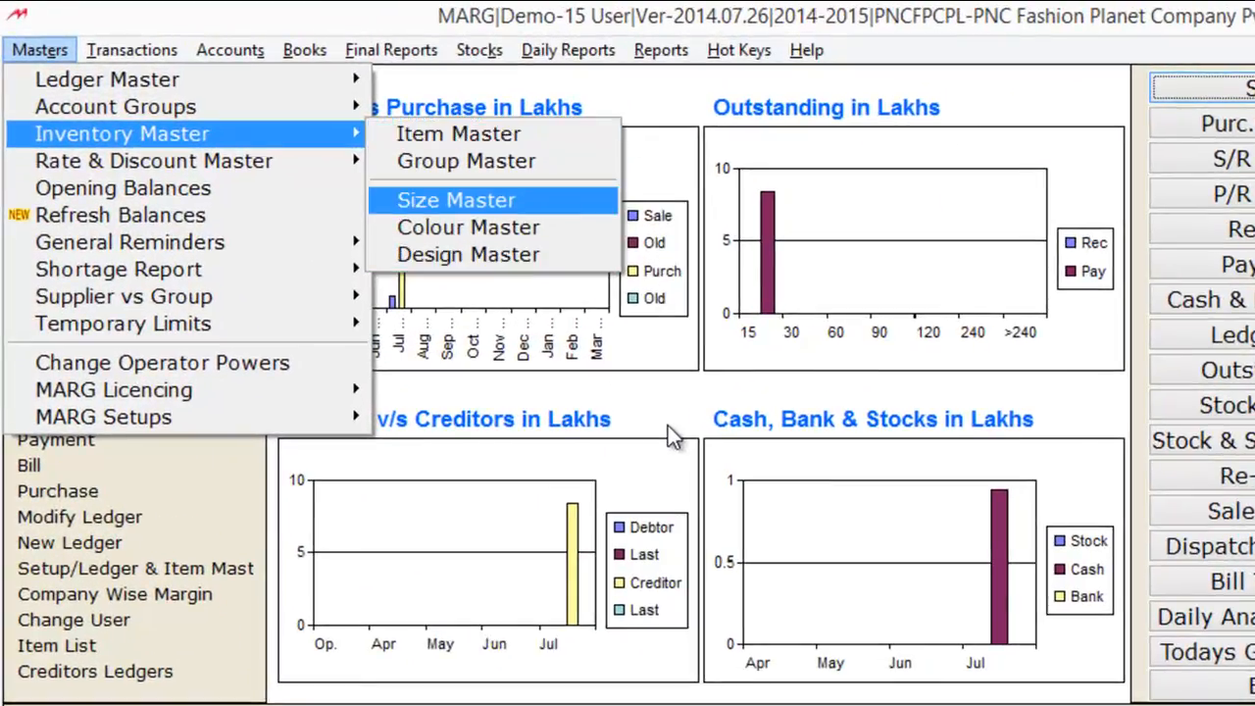
{"action": "key", "text": "Down"}
{"action": "key", "text": "Down"}
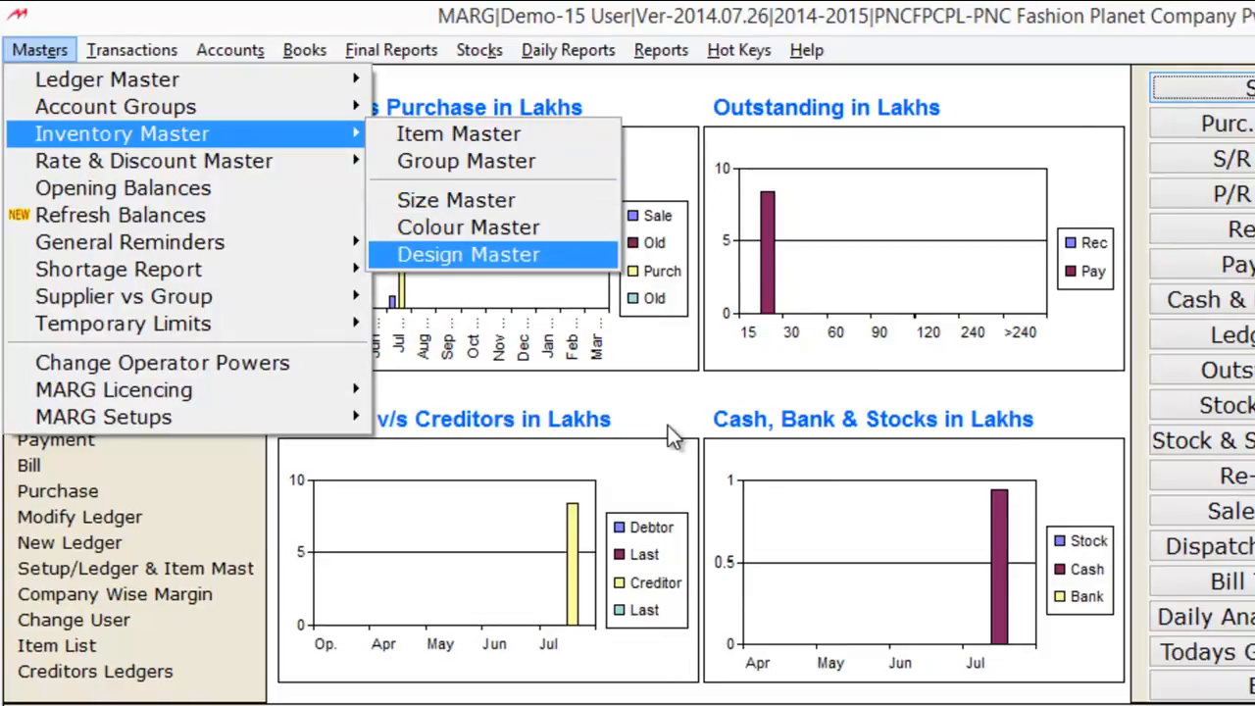
{"action": "key", "text": "Up"}
{"action": "key", "text": "Up"}
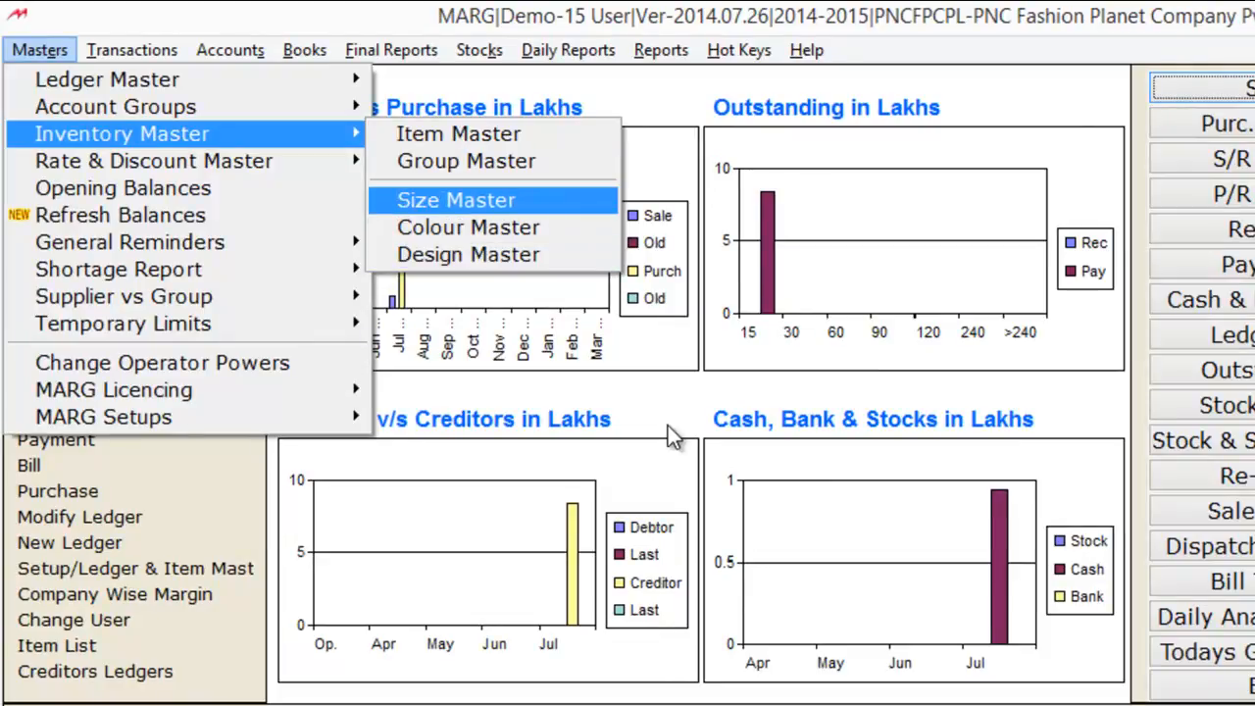
{"action": "key", "text": "Return"}
Add a new size with code S and name SMALL in the Size Master
{"action": "key", "text": "Down"}
{"action": "key", "text": "Up"}
{"action": "key", "text": "Down"}
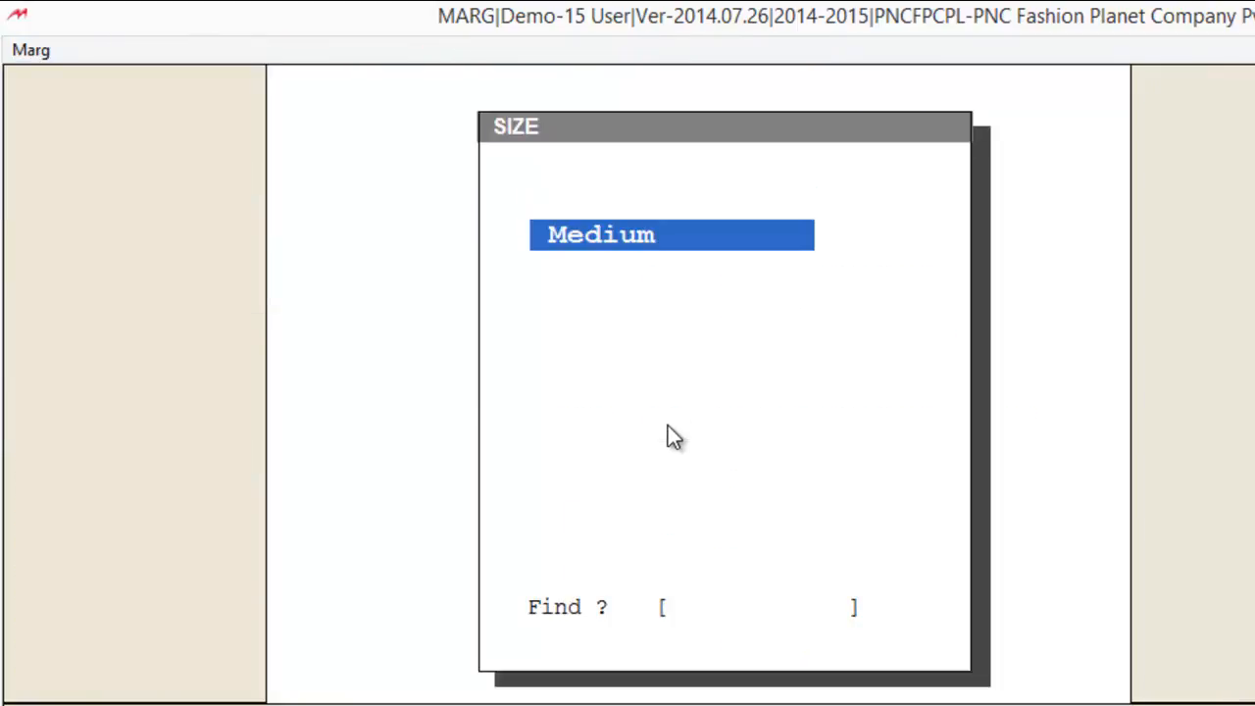
{"action": "key", "text": "Up"}
{"action": "key", "text": "Down"}
{"action": "key", "text": "F2"}
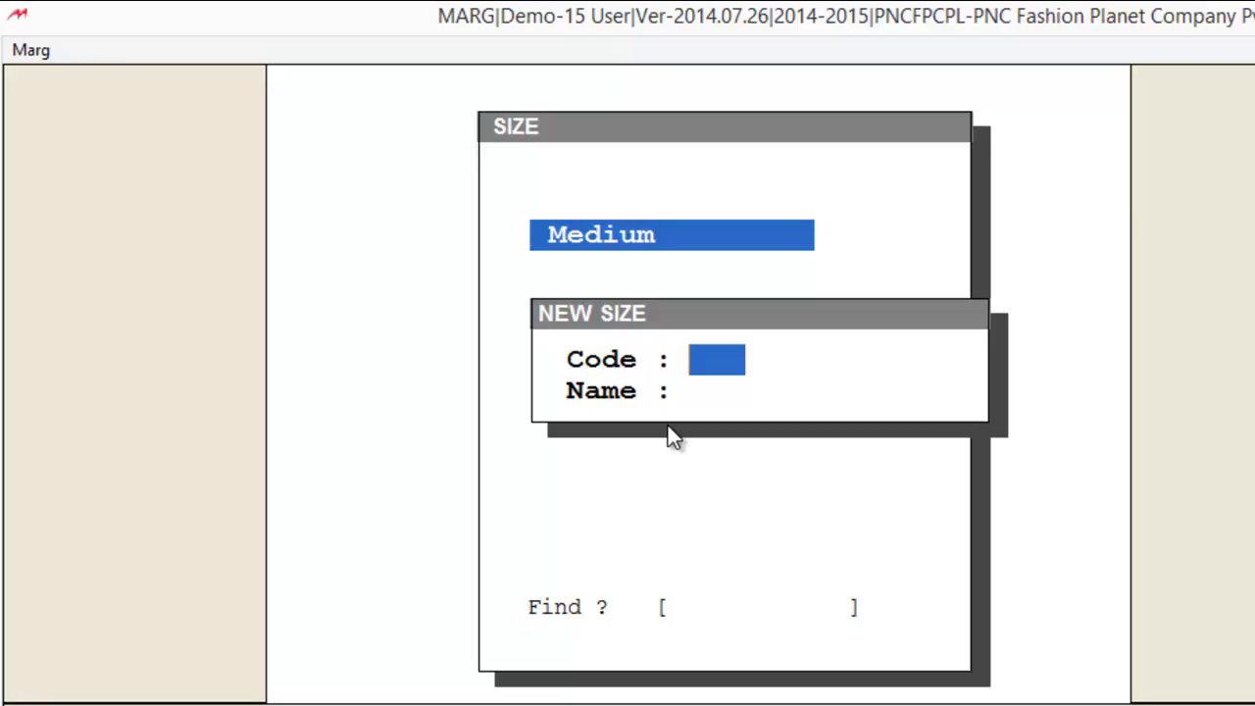
{"action": "type", "text": "S"}
{"action": "key", "text": "Return"}
{"action": "type", "text": "SMALL"}
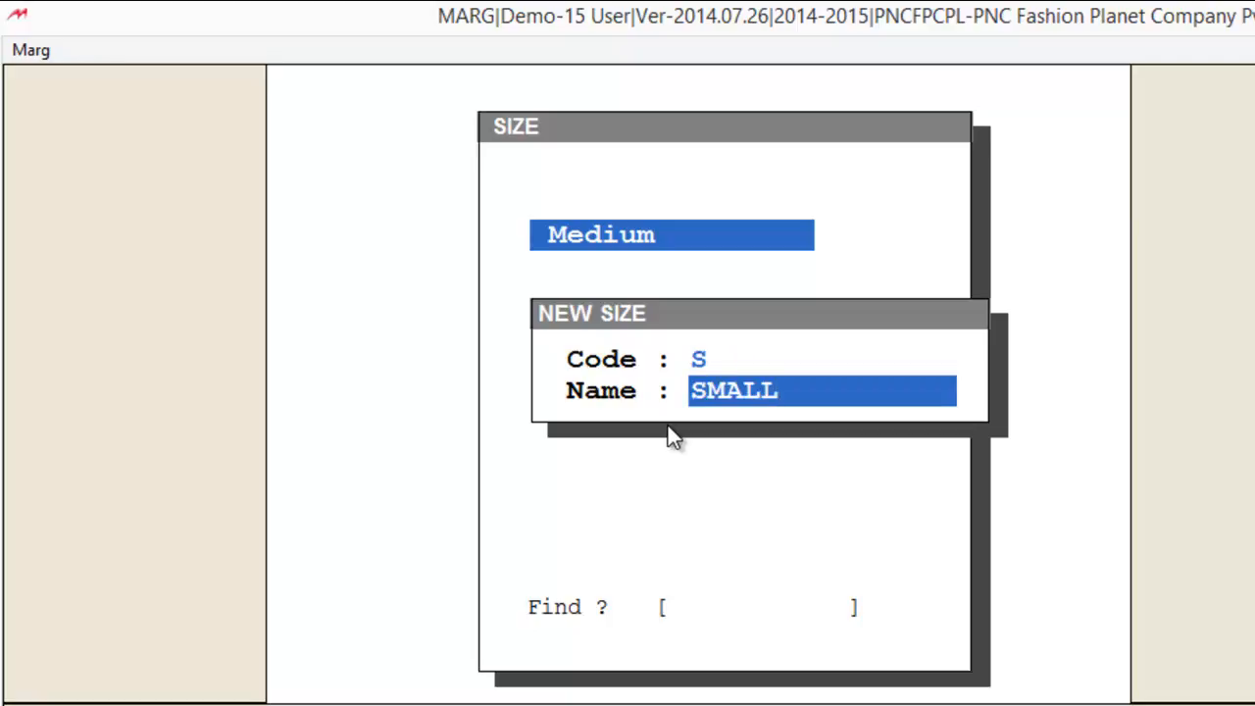
{"action": "key", "text": "Return"}
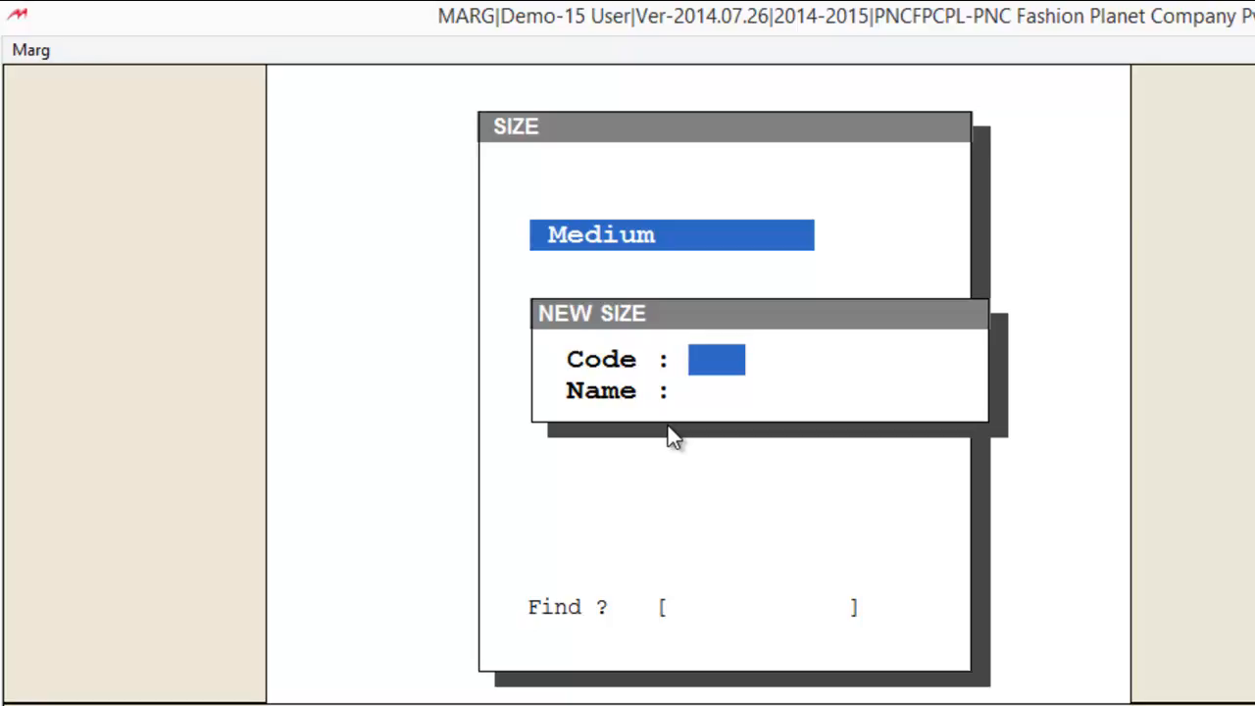
Add a second size with code L and name LARGE, and close the Size Master
{"action": "type", "text": "L"}
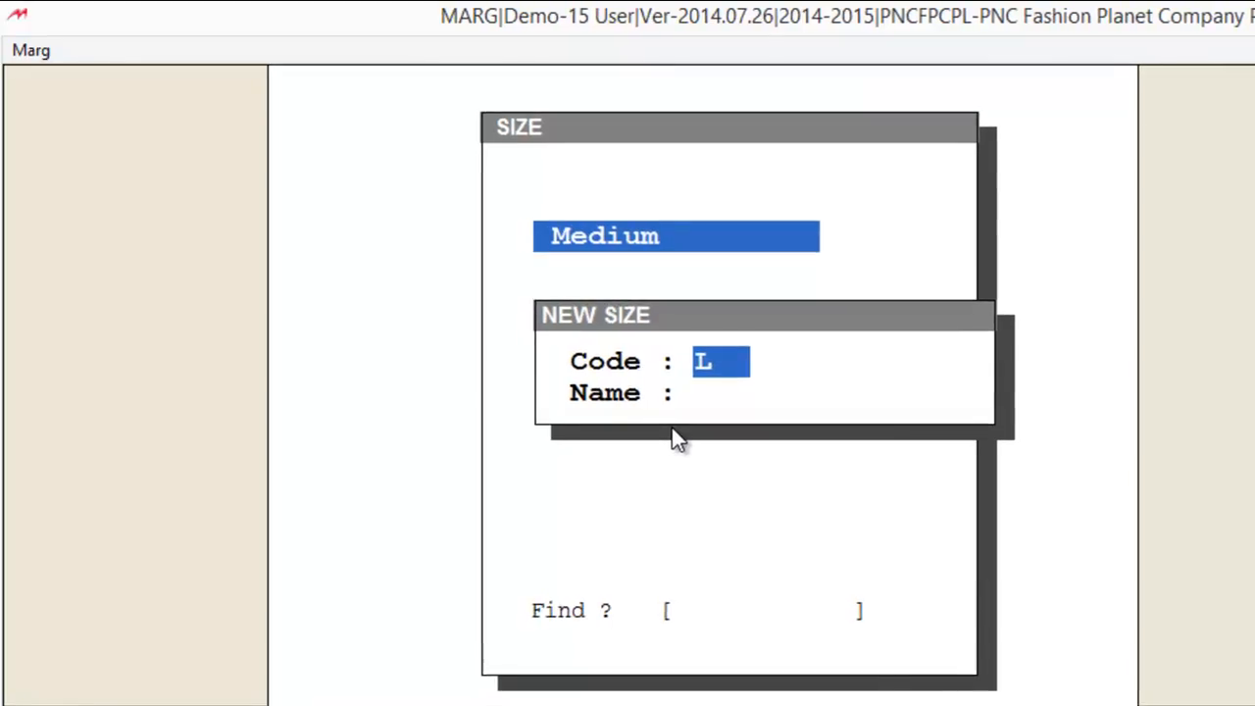
{"action": "key", "text": "Return"}
{"action": "type", "text": "LARGE"}
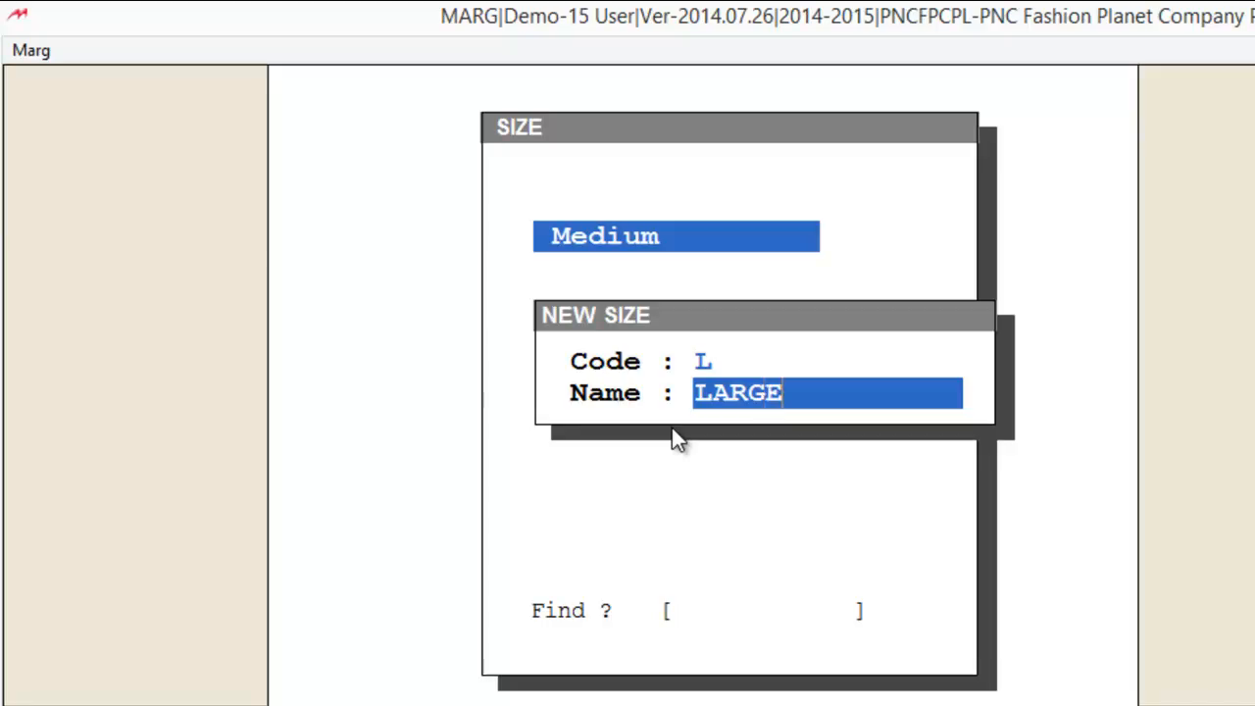
{"action": "key", "text": "Return"}
{"action": "key", "text": "Escape"}
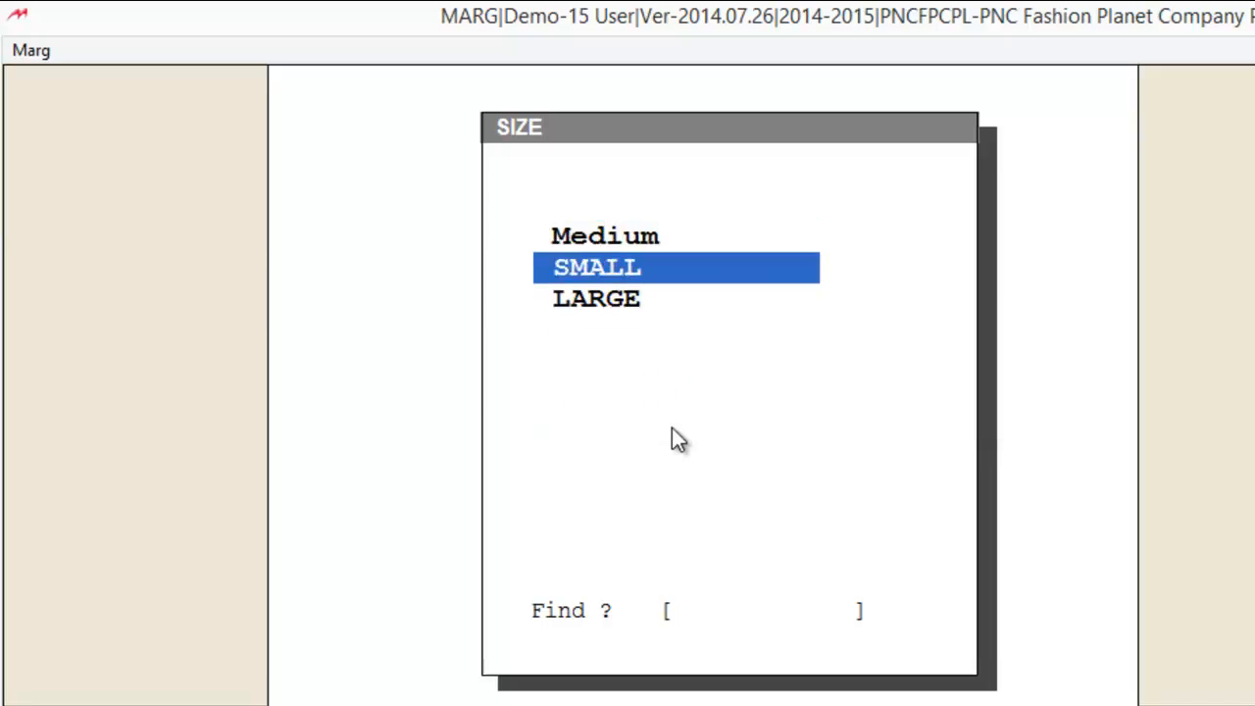
{"action": "key", "text": "Up"}
{"action": "key", "text": "Up"}
{"action": "key", "text": "Escape"}
Open the Colour Master among the inventory masters
{"action": "key", "text": "alt+m"}
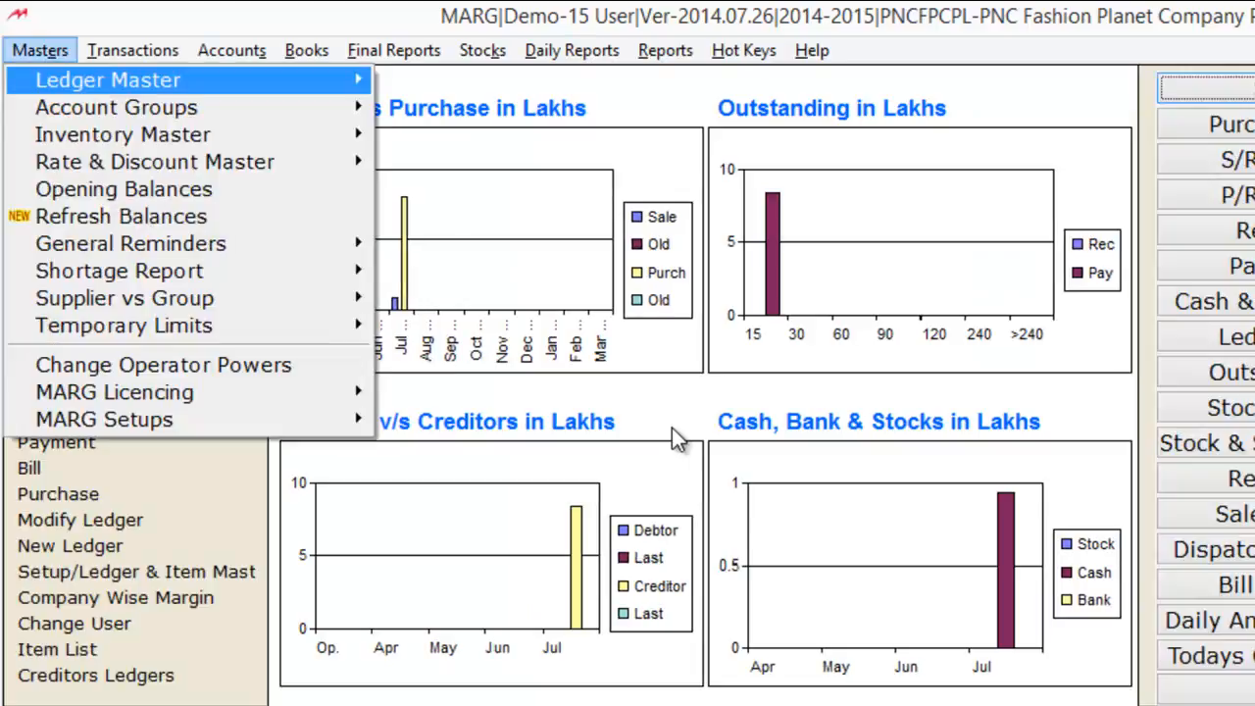
{"action": "key", "text": "Down"}
{"action": "key", "text": "Down"}
{"action": "key", "text": "Right"}
{"action": "key", "text": "Down"}
{"action": "key", "text": "Down"}
{"action": "key", "text": "Down"}
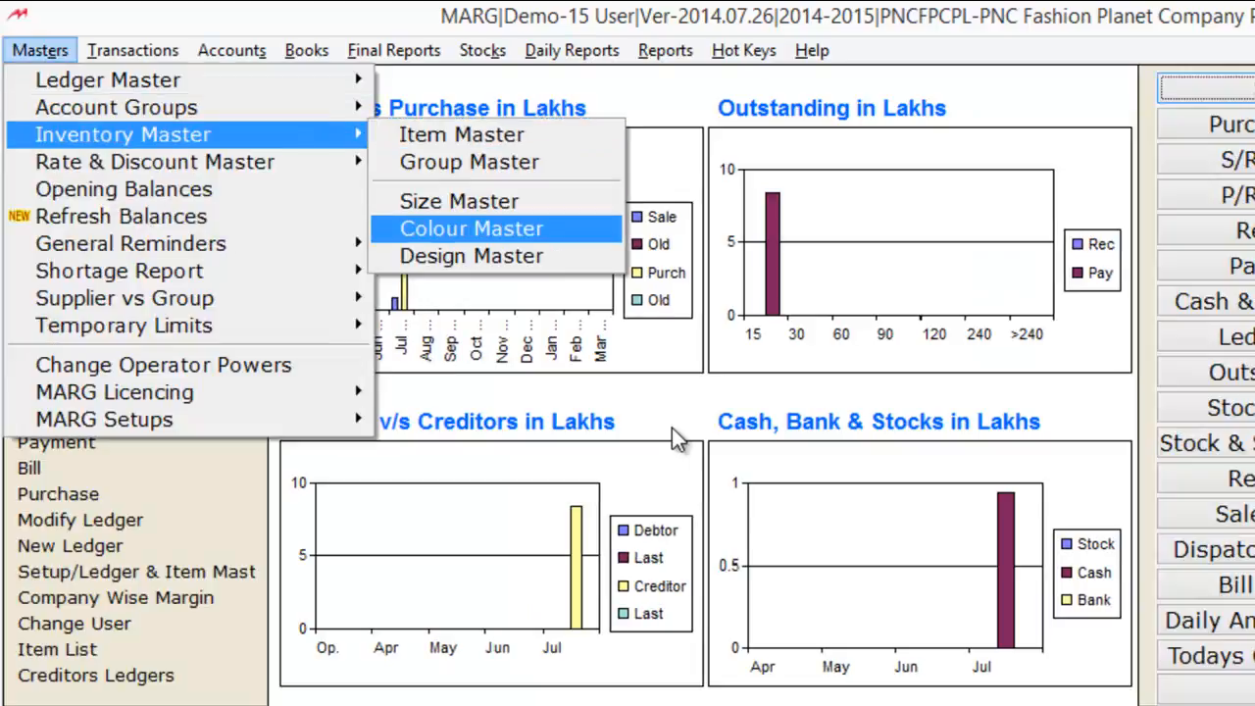
{"action": "key", "text": "Return"}
Add a new colour with code B and name BLUE in the Colour Master
{"action": "key", "text": "Down"}
{"action": "key", "text": "Up"}
{"action": "key", "text": "Return"}
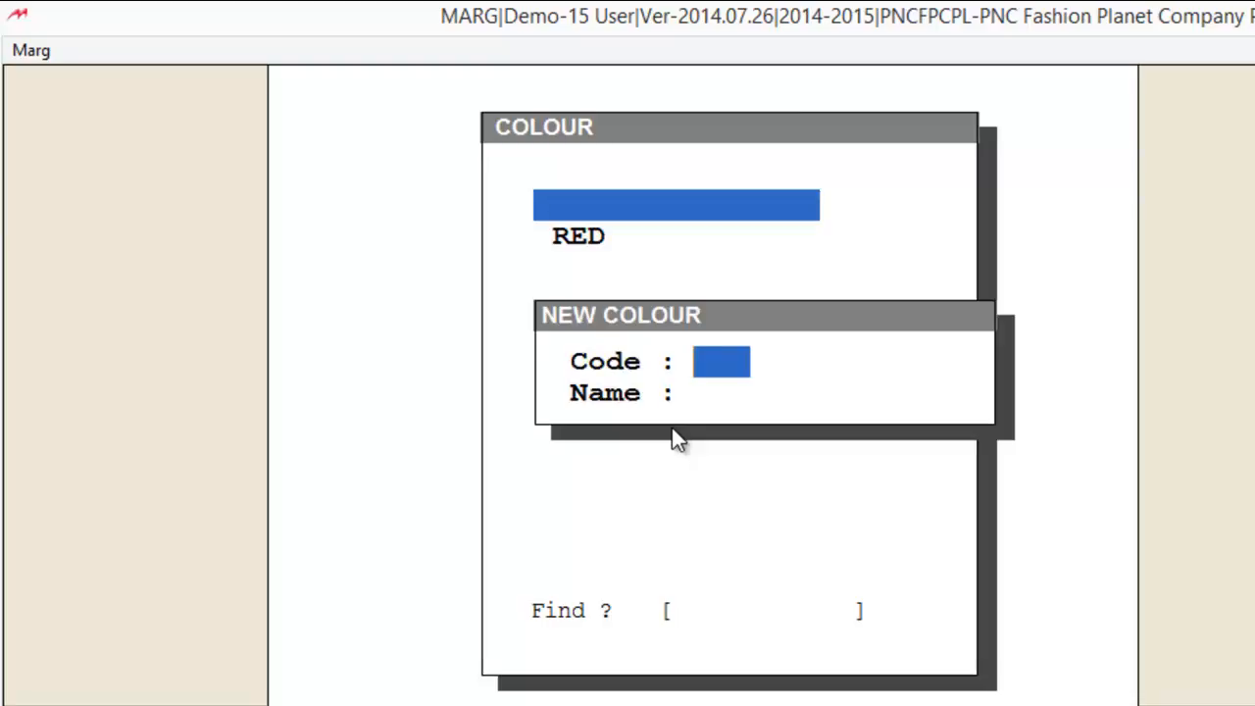
{"action": "type", "text": "B"}
{"action": "key", "text": "Return"}
{"action": "type", "text": "BLUE"}
{"action": "key", "text": "Return"}
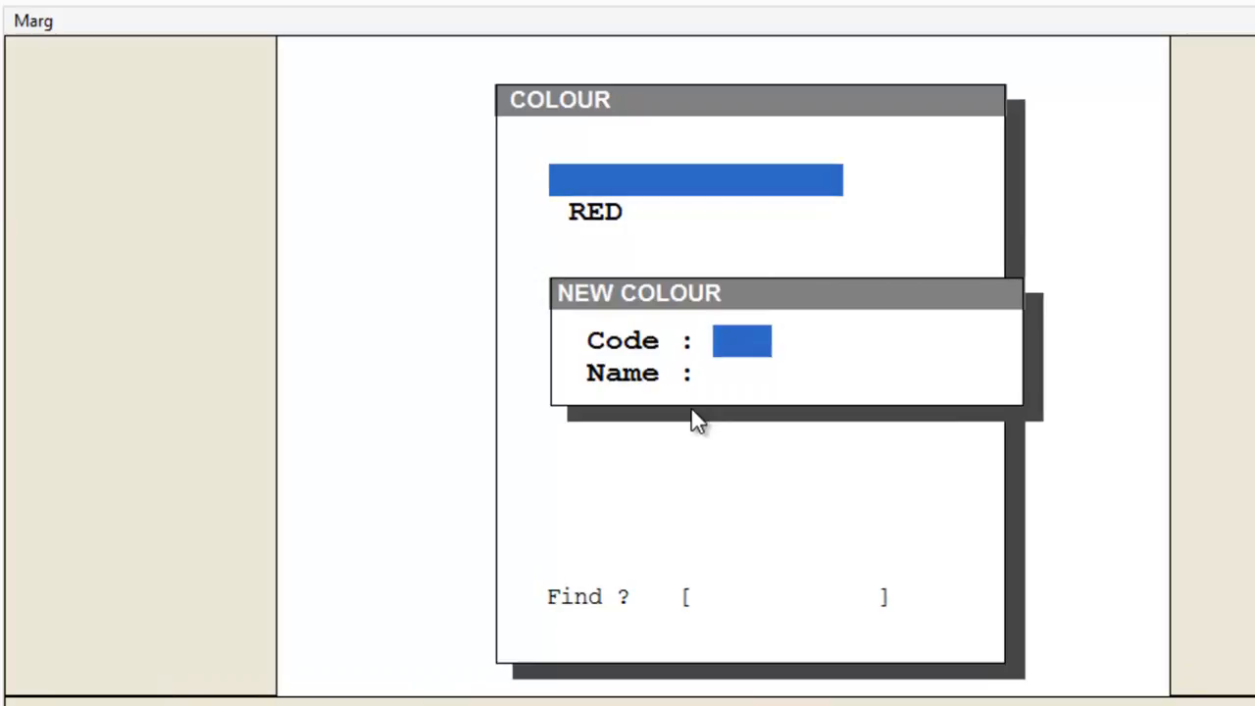
Add another colour with code Y and name YELLOW, and close the Colour Master
{"action": "type", "text": "Y"}
{"action": "key", "text": "Return"}
{"action": "type", "text": "YELLOW"}
{"action": "key", "text": "Return"}
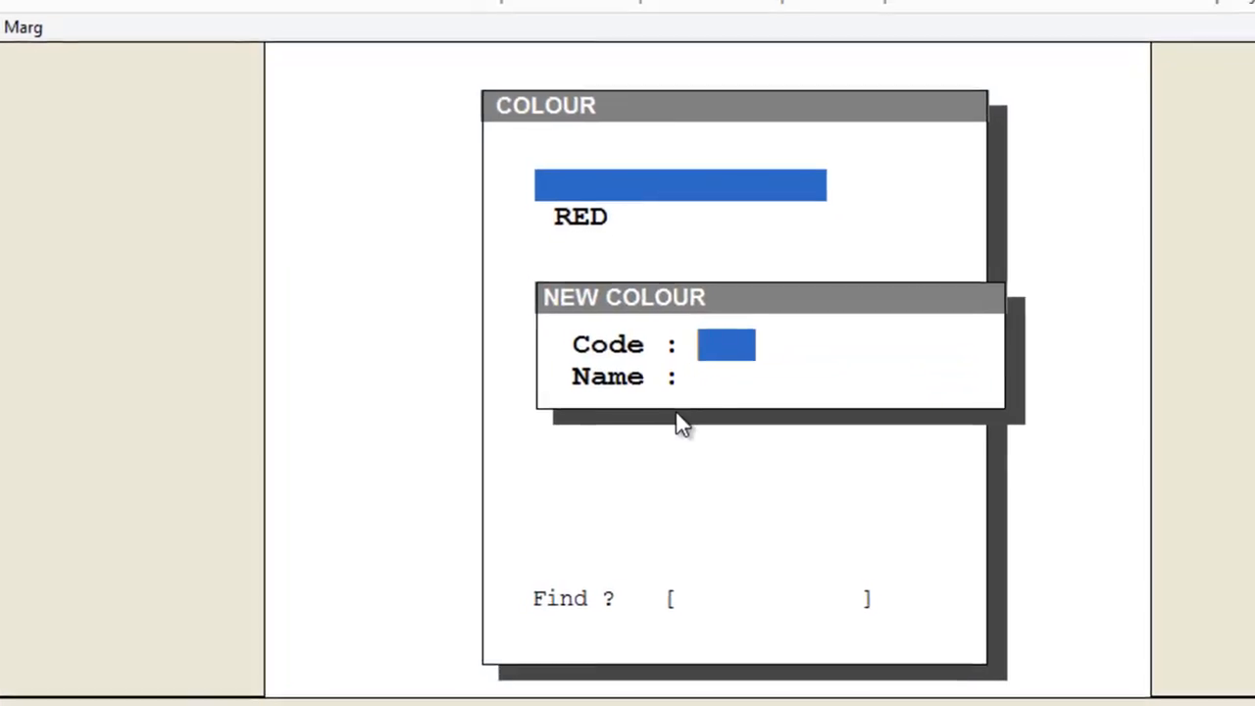
{"action": "key", "text": "Escape"}
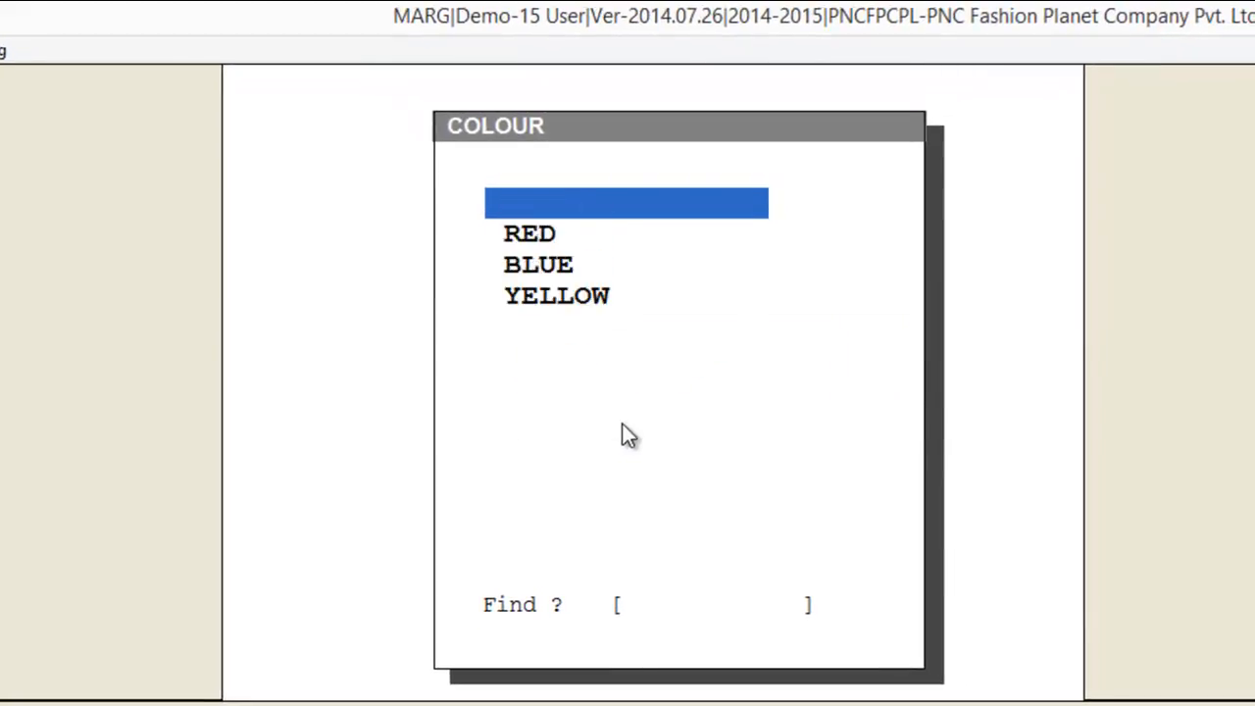
{"action": "key", "text": "Down"}
{"action": "key", "text": "Down"}
{"action": "key", "text": "Down"}
{"action": "key", "text": "Escape"}
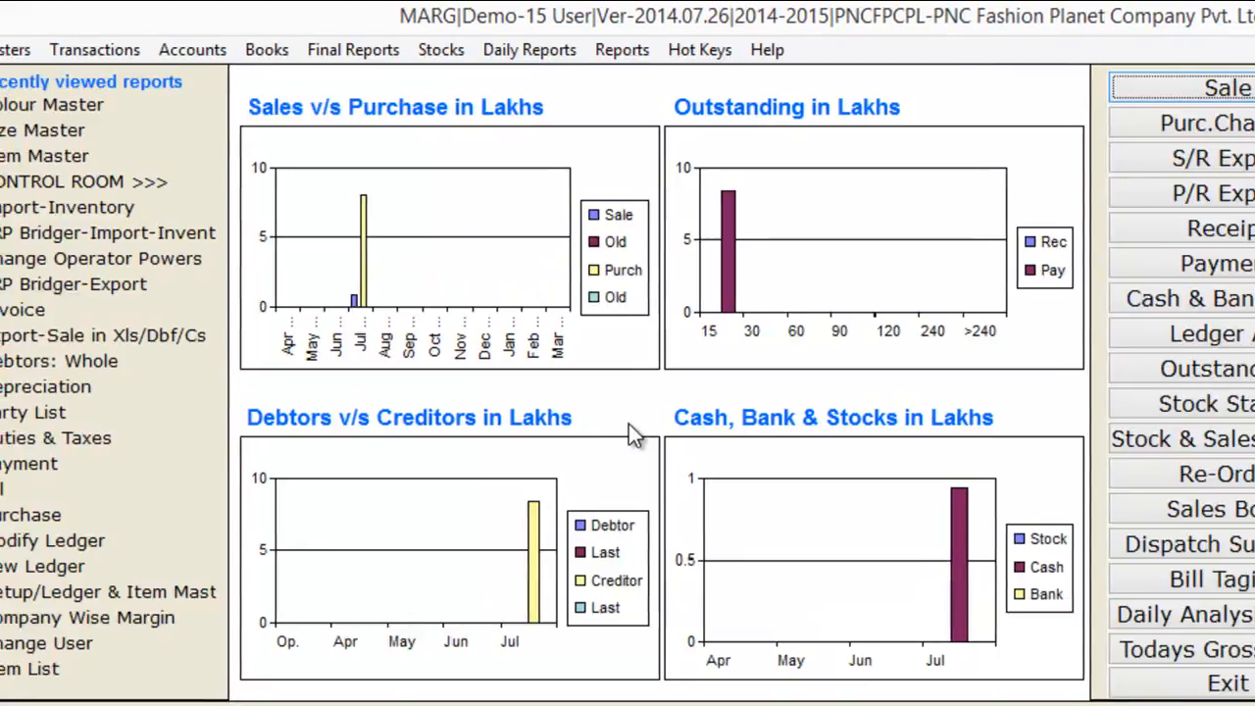
Open the Design Master among the inventory masters
{"action": "key", "text": "alt+m"}
{"action": "key", "text": "Down"}
{"action": "key", "text": "Down"}
{"action": "key", "text": "Down"}
{"action": "key", "text": "Up"}
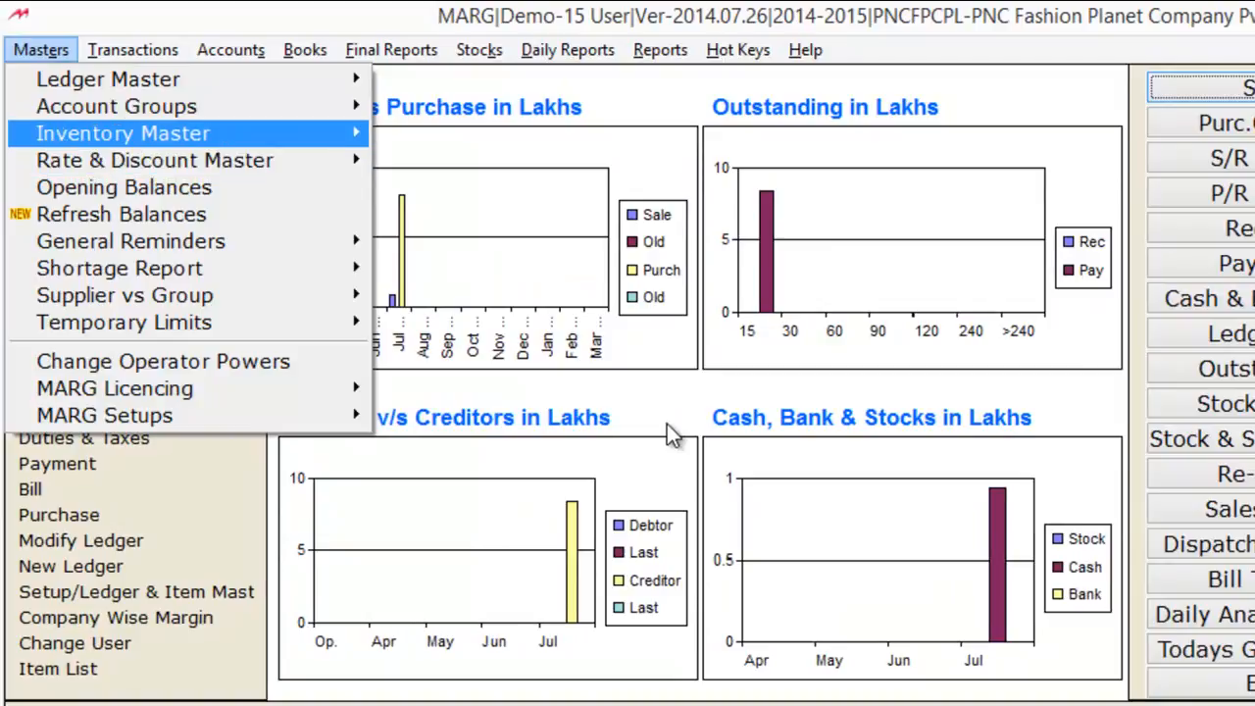
{"action": "key", "text": "Right"}
{"action": "key", "text": "Up"}
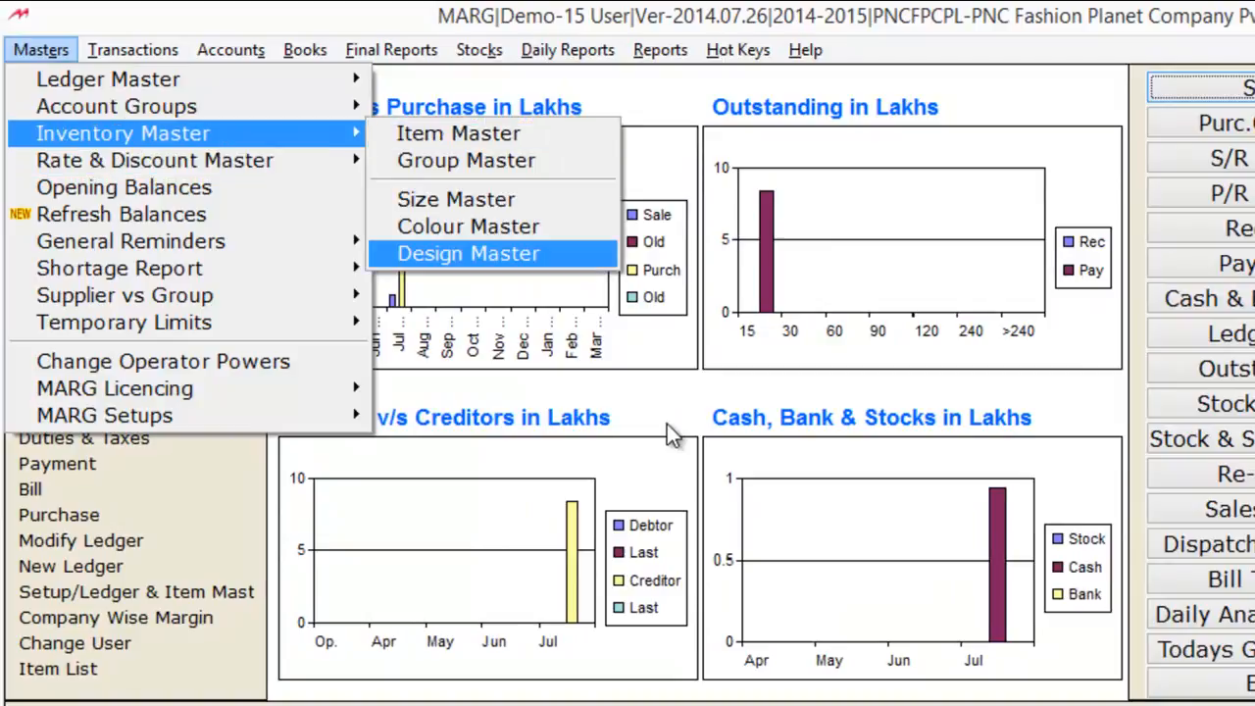
{"action": "key", "text": "Return"}
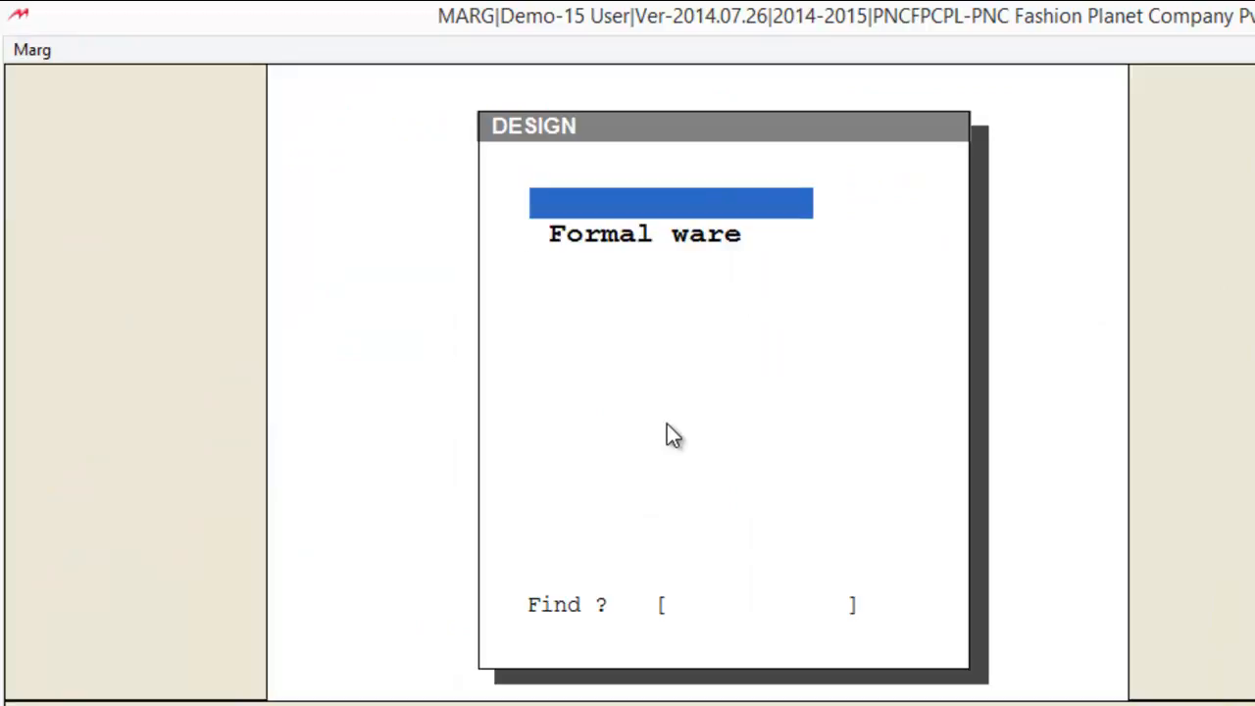
Add a new design with code P and name PARTY WEAR in the Design Master
{"action": "key", "text": "Return"}
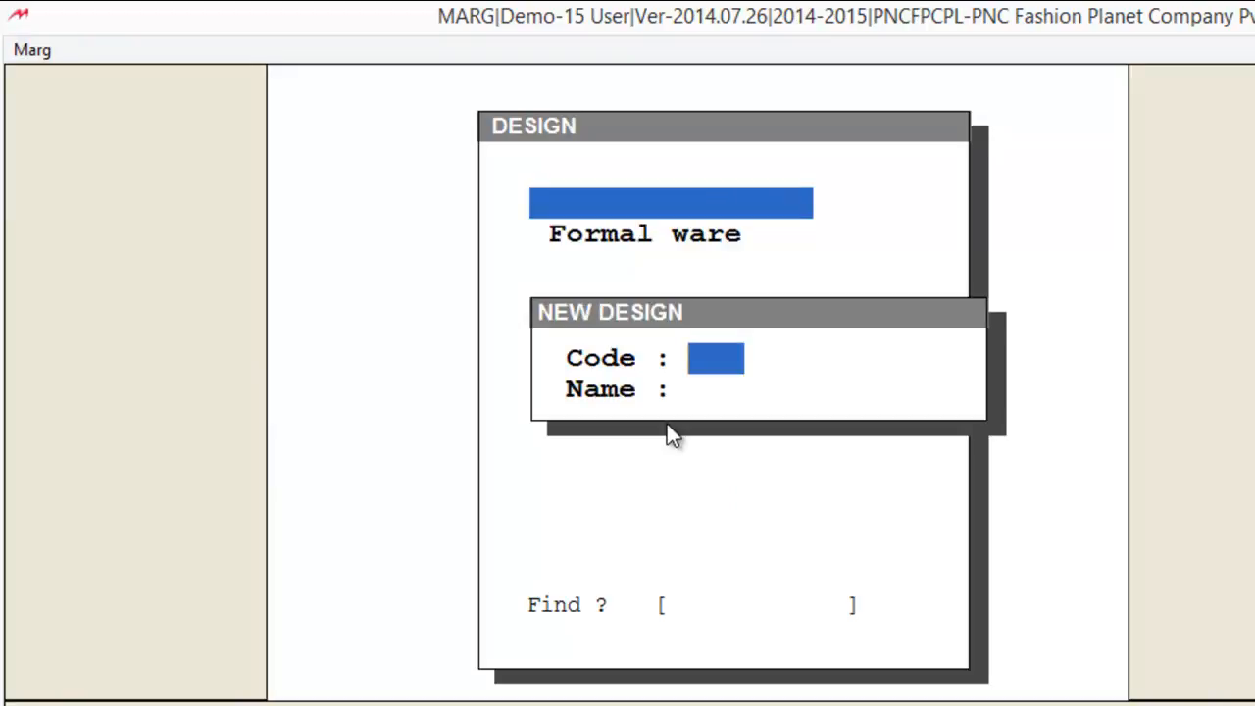
{"action": "type", "text": "P"}
{"action": "key", "text": "Return"}
{"action": "type", "text": "PA"}
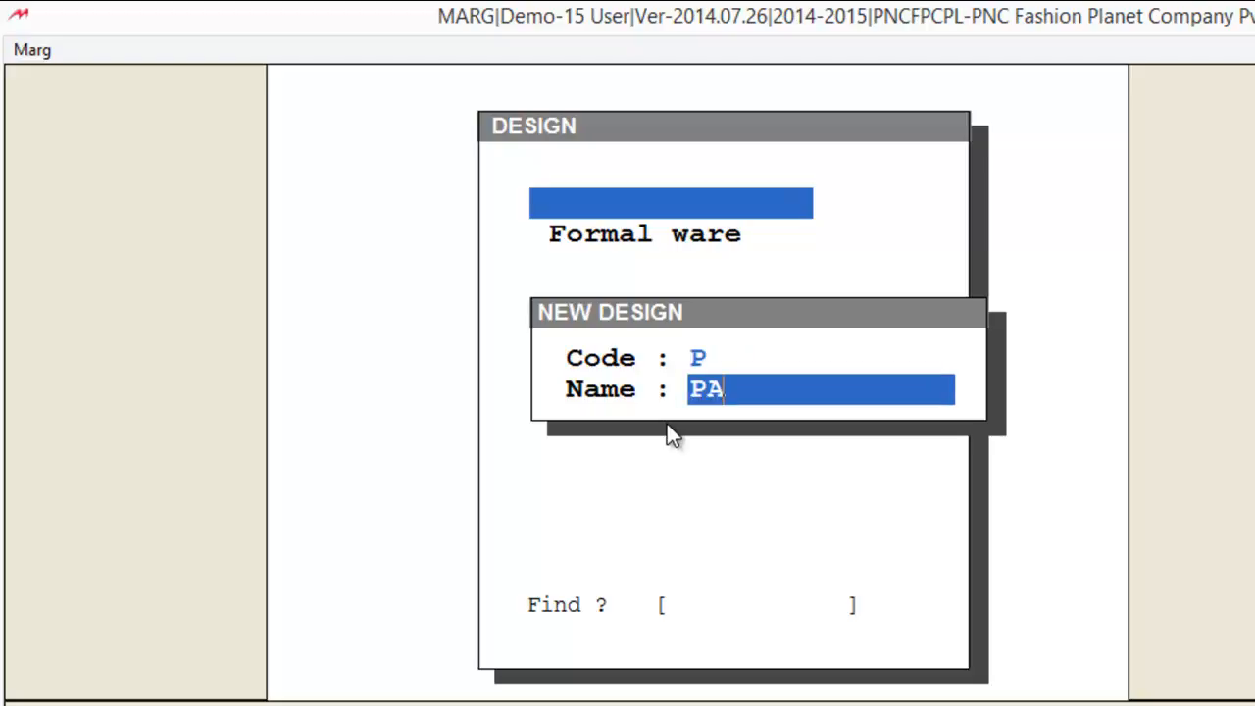
{"action": "type", "text": "RTY WER"}
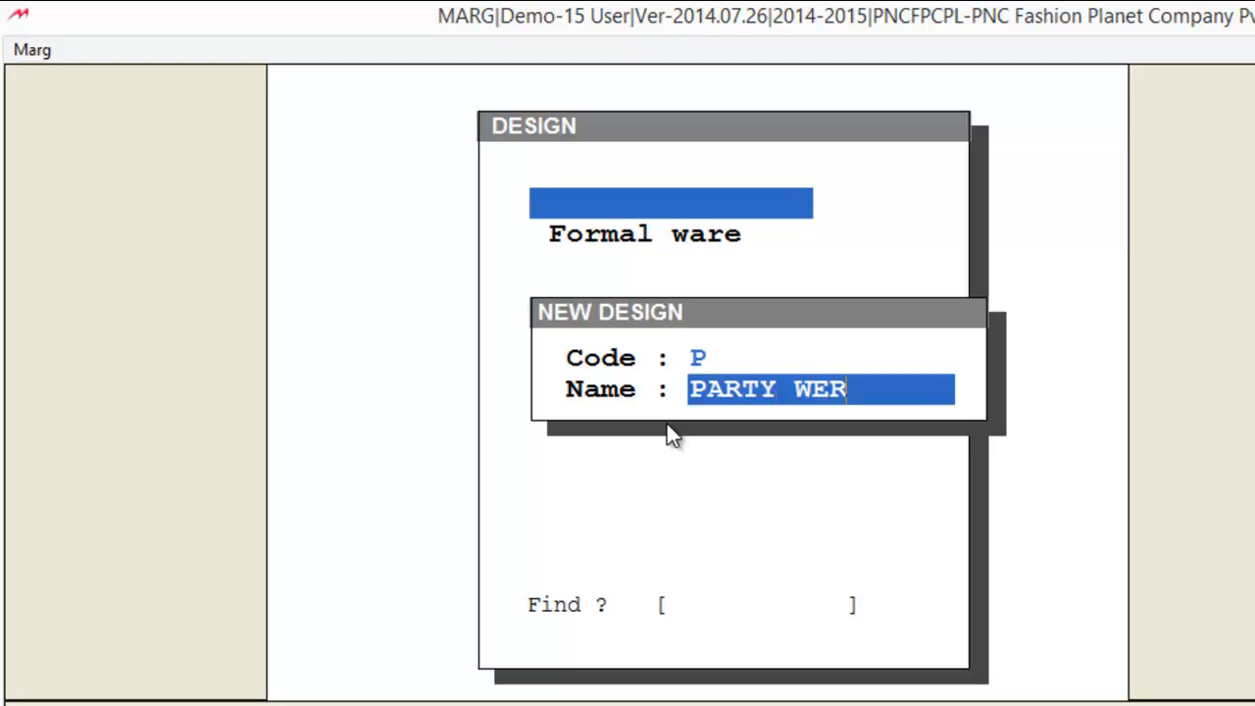
{"action": "key", "text": "BackSpace"}
{"action": "type", "text": "AR"}
{"action": "key", "text": "Return"}
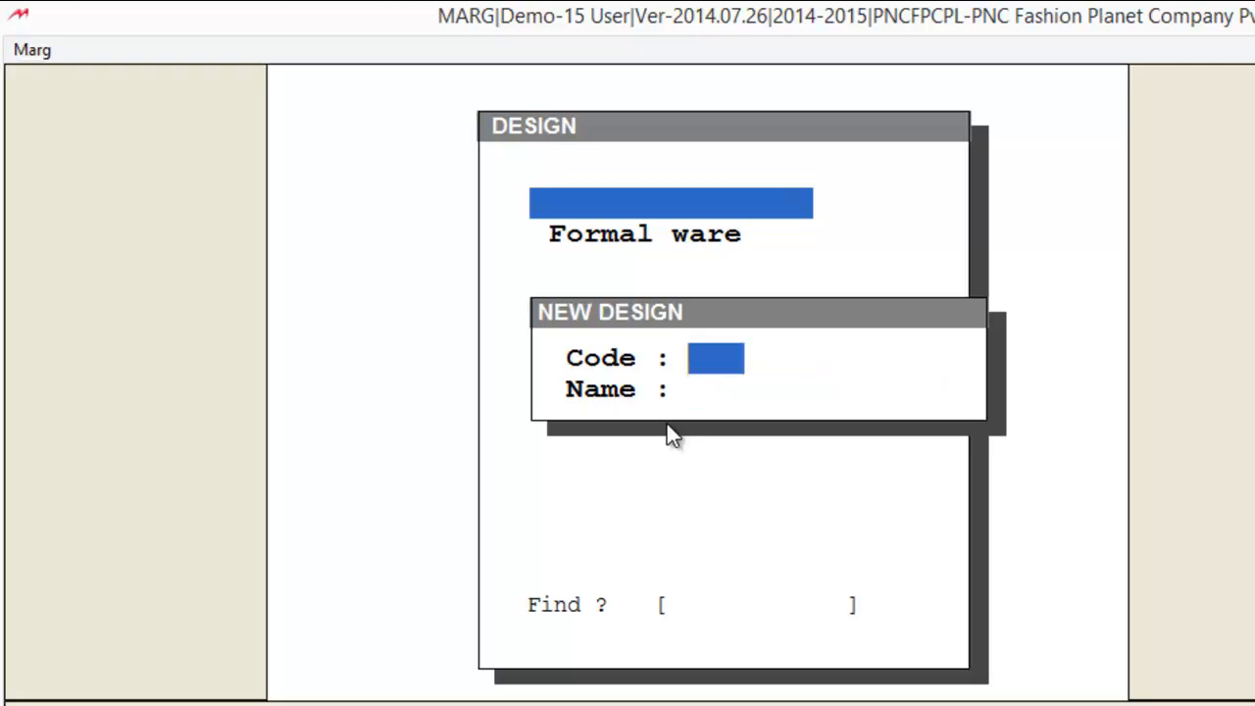
Add another design with code C and name CASUAL WEAR in the Design Master
{"action": "type", "text": "C"}
{"action": "key", "text": "Return"}
{"action": "type", "text": "CAS"}
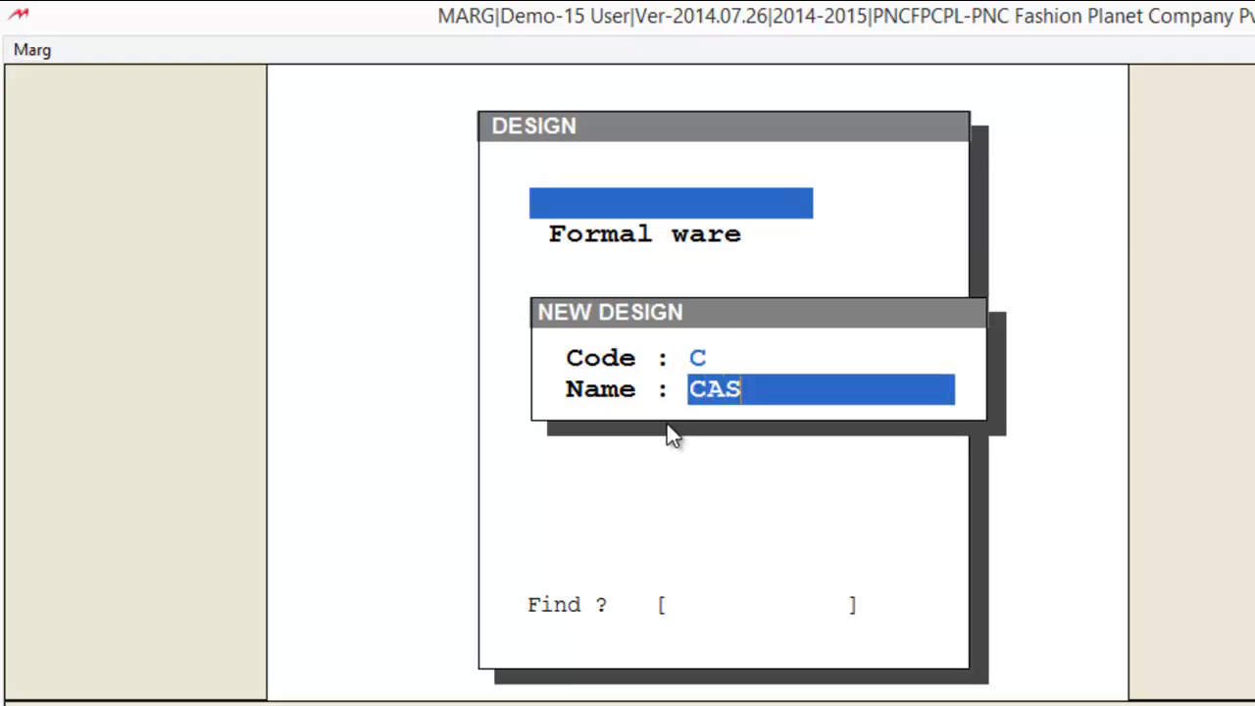
{"action": "type", "text": "UAL WERA"}
{"action": "key", "text": "BackSpace"}
{"action": "key", "text": "BackSpace"}
{"action": "type", "text": "AR"}
{"action": "key", "text": "Return"}
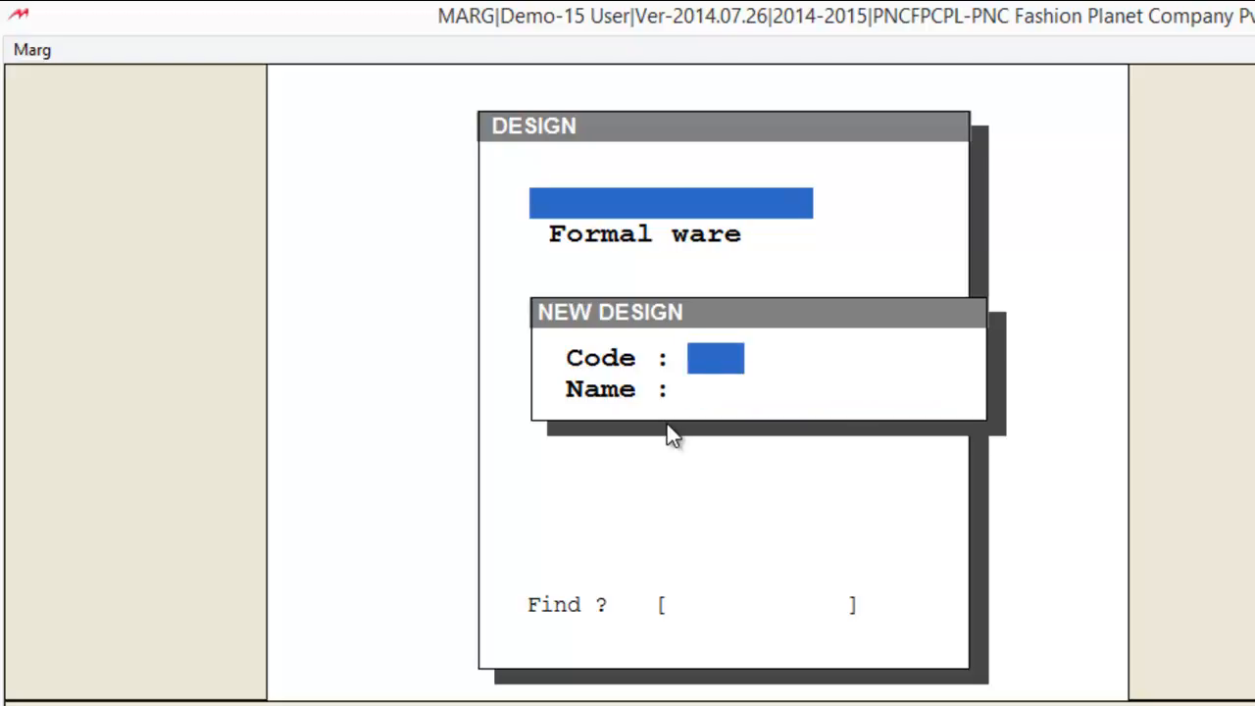
Look through the list of designs and close the Design Master
{"action": "key", "text": "Up"}
{"action": "key", "text": "Down"}
{"action": "key", "text": "Down"}
{"action": "key", "text": "Down"}
{"action": "key", "text": "Up"}
{"action": "key", "text": "Up"}
{"action": "key", "text": "Up"}
{"action": "key", "text": "Escape"}
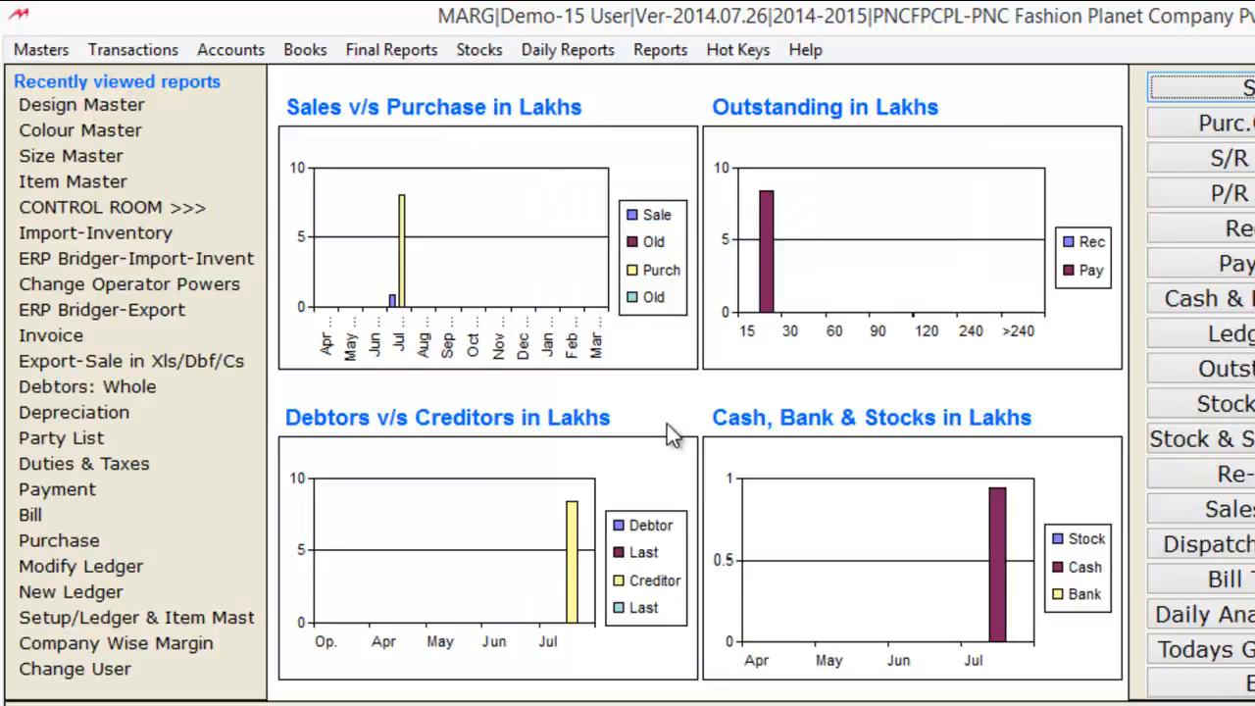
Open the Group Master among the inventory masters
{"action": "key", "text": "alt+m"}
{"action": "key", "text": "Down"}
{"action": "key", "text": "Down"}
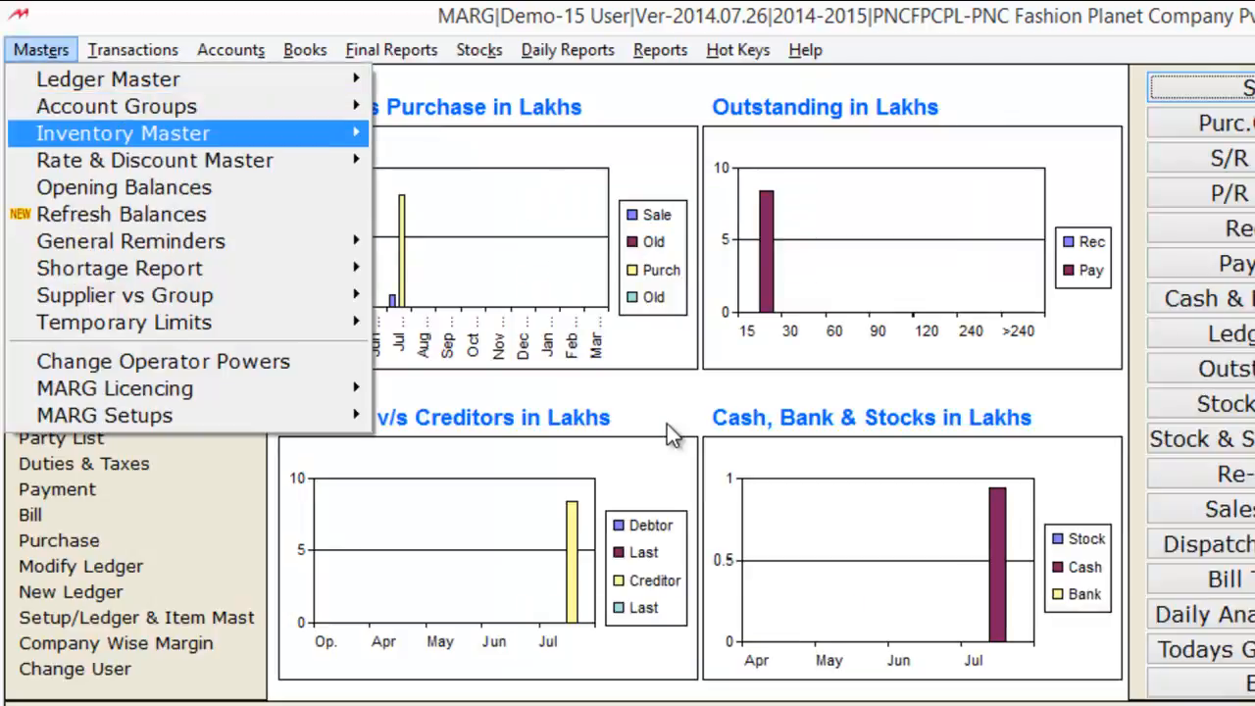
{"action": "key", "text": "Right"}
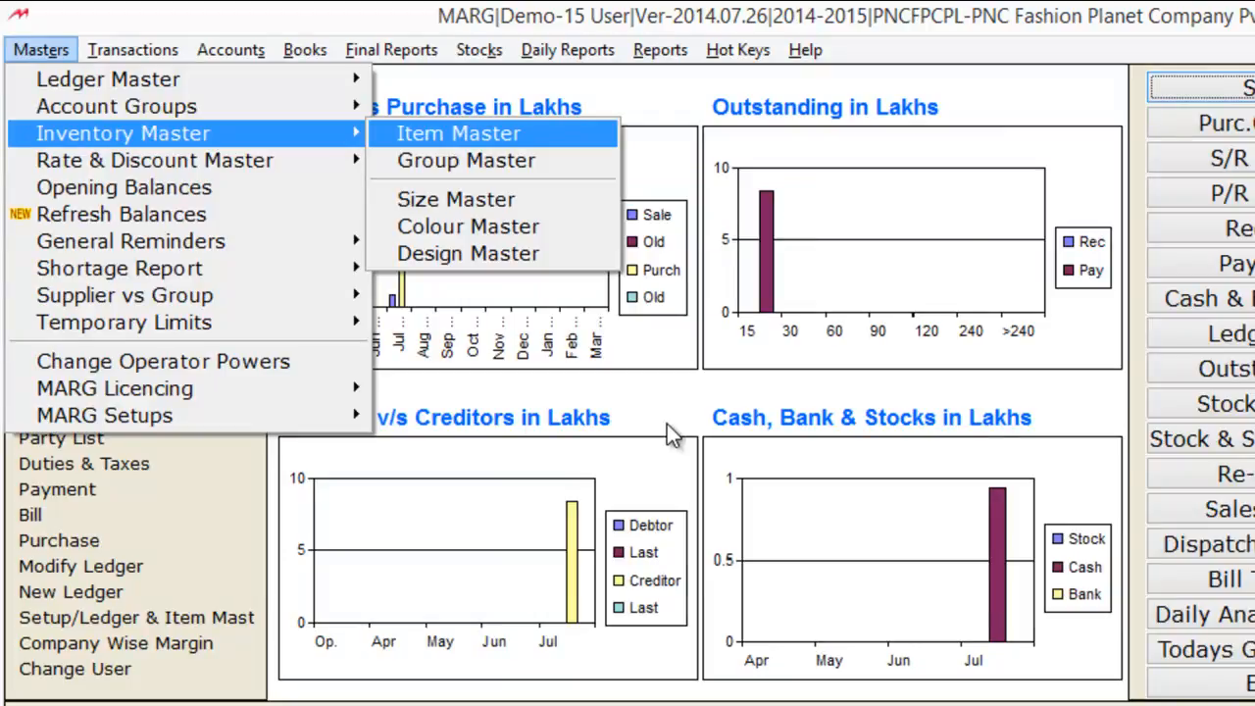
{"action": "key", "text": "Up"}
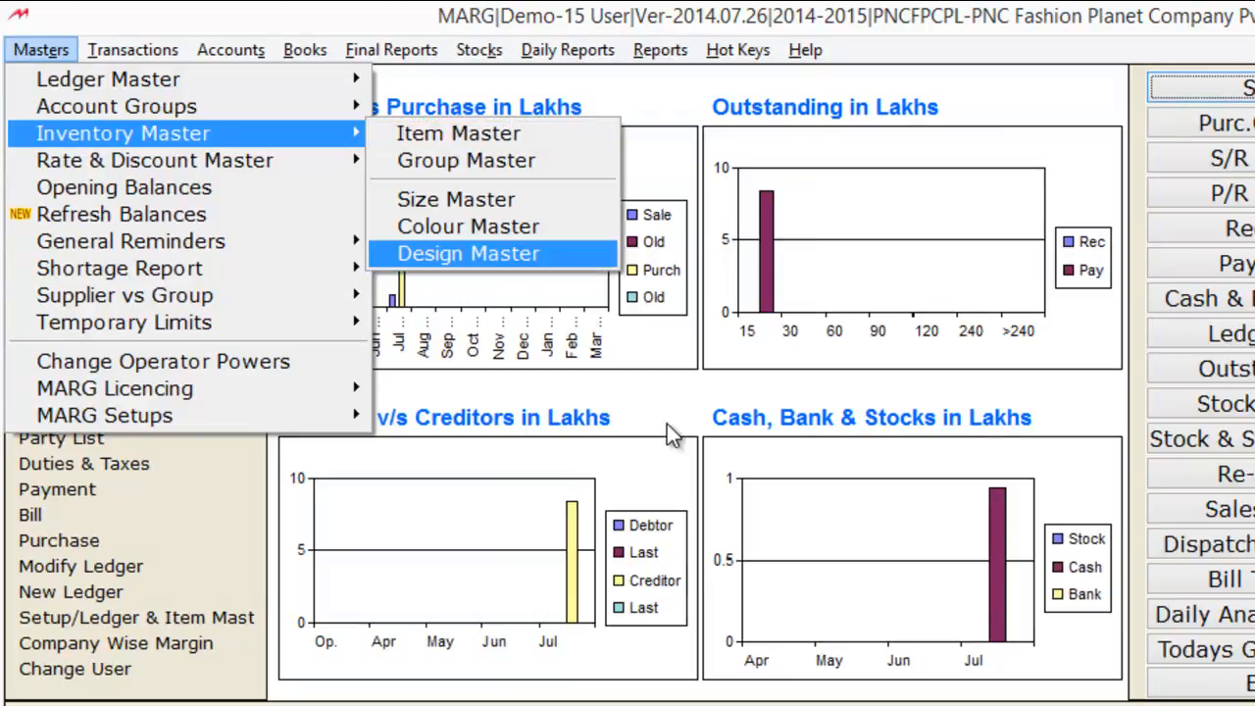
{"action": "key", "text": "Up"}
{"action": "key", "text": "Up"}
{"action": "key", "text": "Up"}
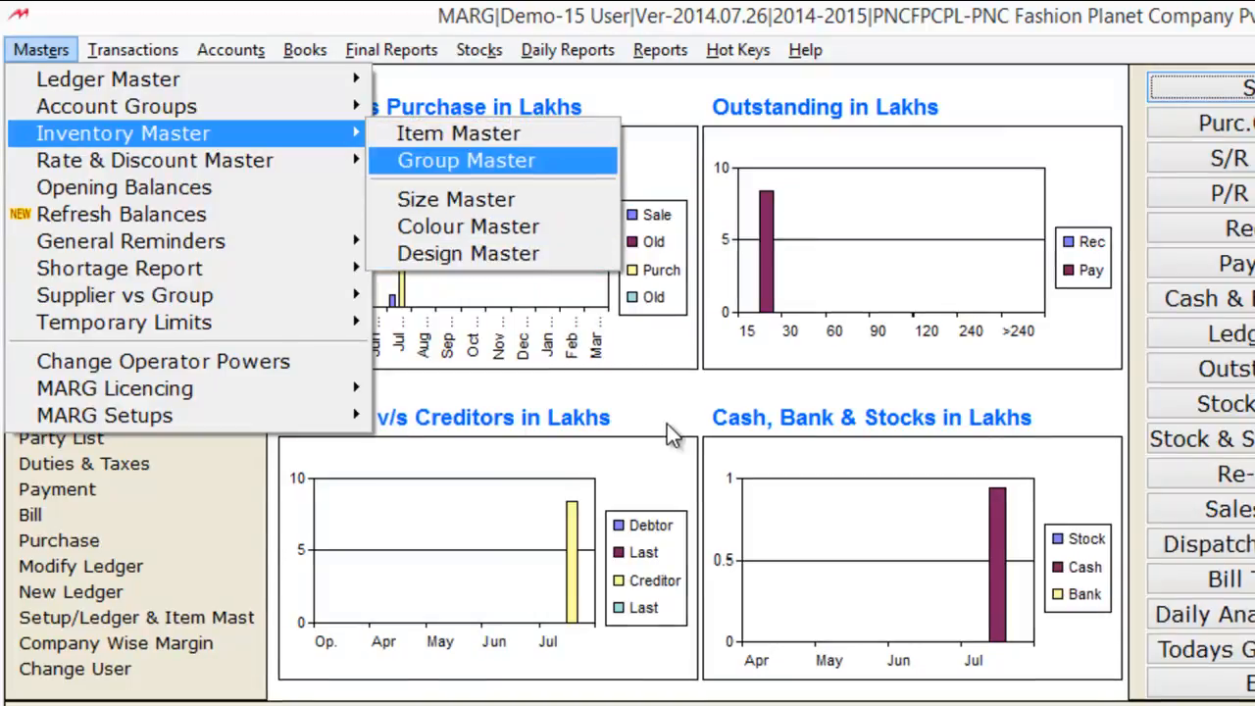
{"action": "key", "text": "Return"}
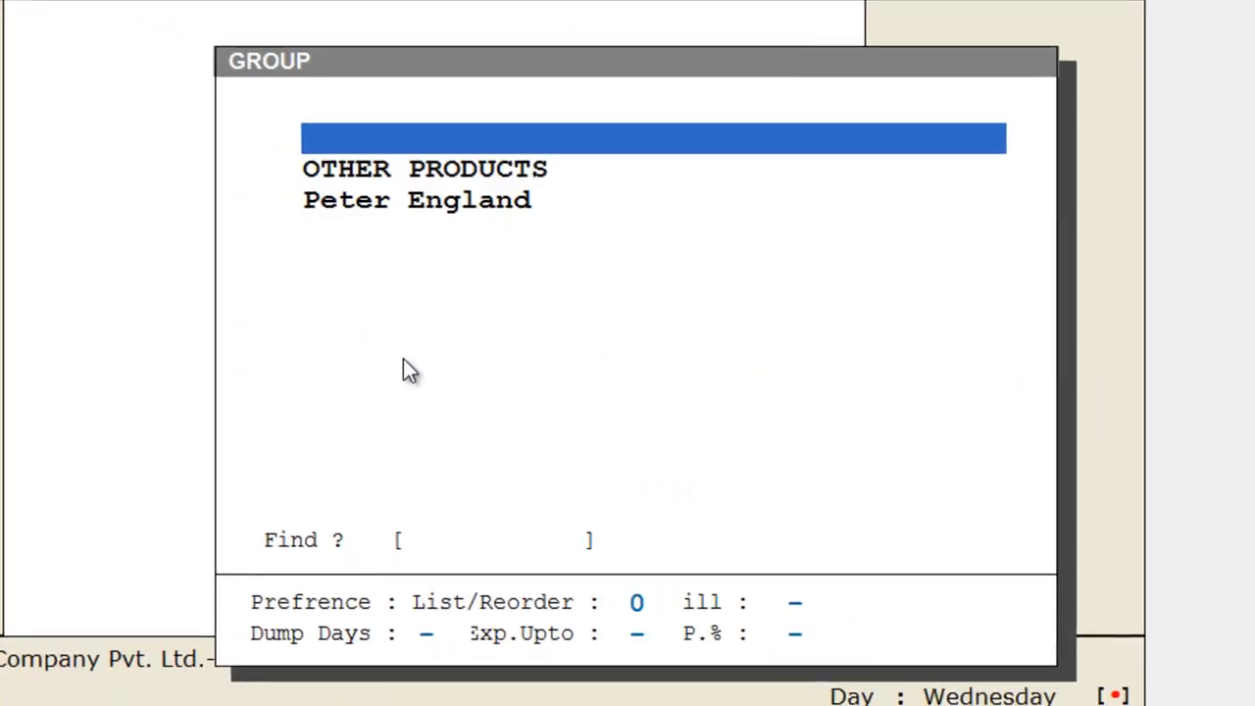
Create a new item group named LEVIS with the default preferences, margin and tax values, and save it
{"action": "key", "text": "Down"}
{"action": "key", "text": "Down"}
{"action": "key", "text": "Up"}
{"action": "key", "text": "Up"}
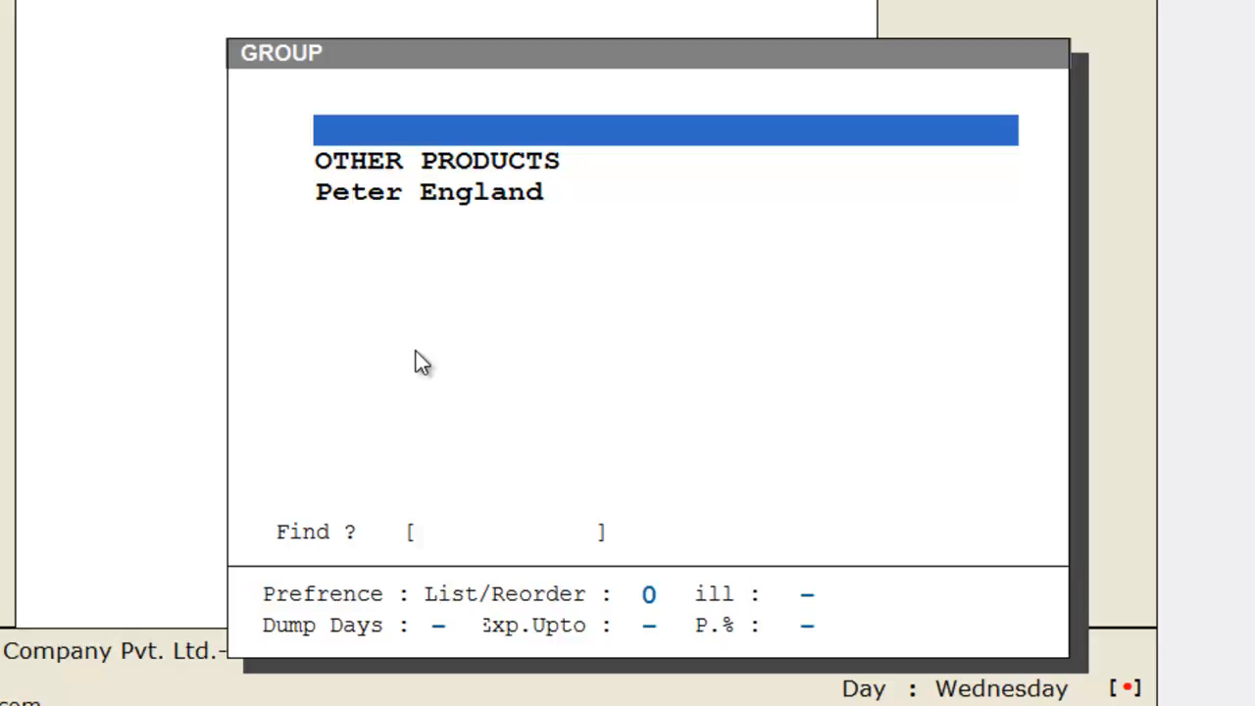
{"action": "key", "text": "Return"}
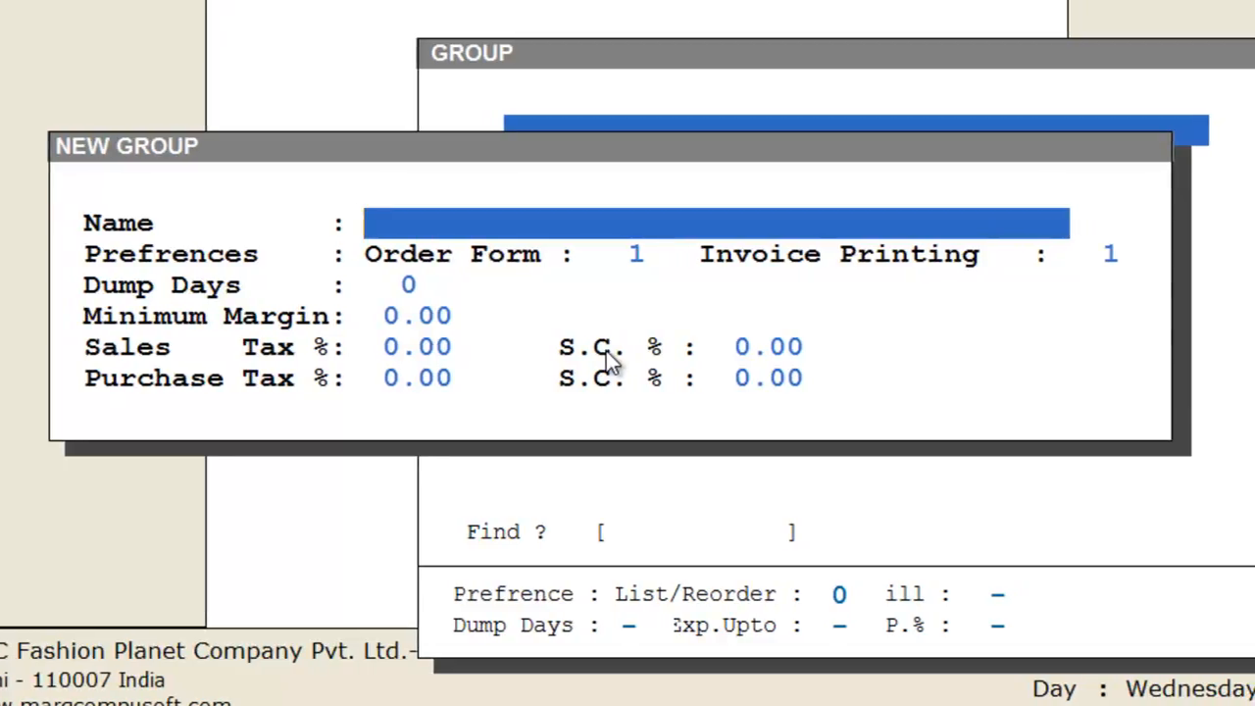
{"action": "type", "text": "LEVIS"}
{"action": "key", "text": "Page_Down"}
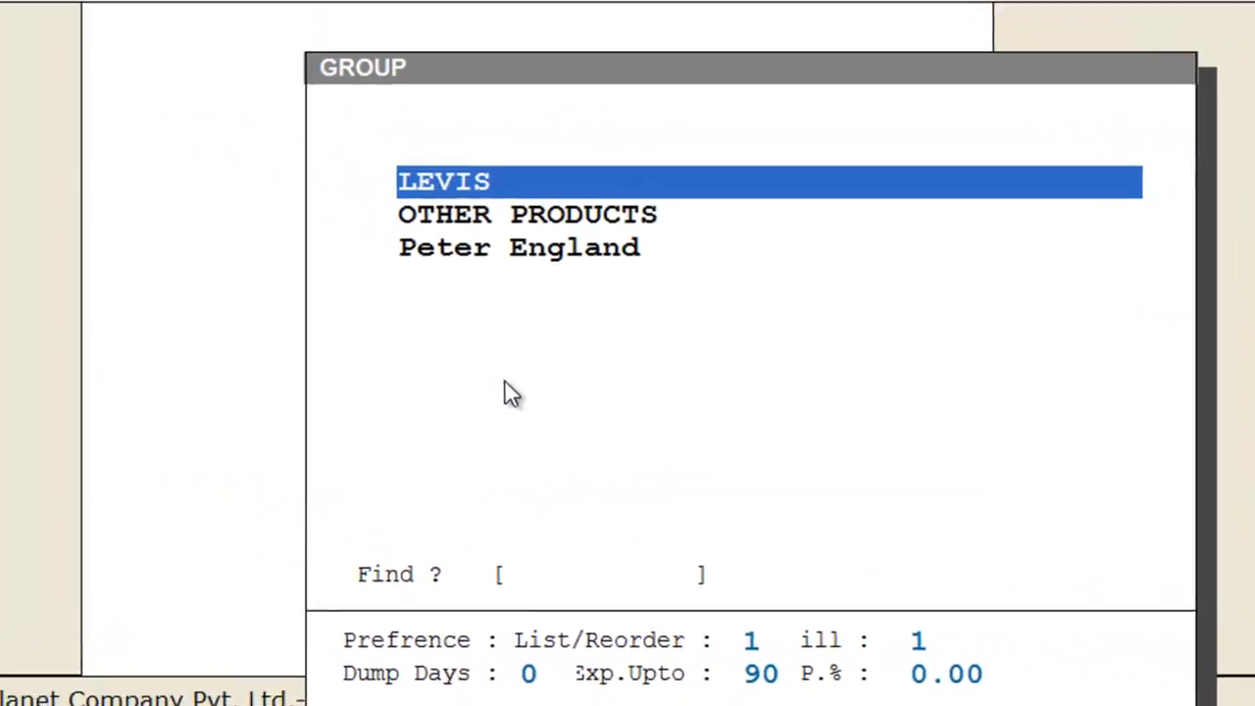
Open the LEVIS group for modification and accept its general, preference, margin and tax fields as far as the Size option
{"action": "key", "text": "Return"}
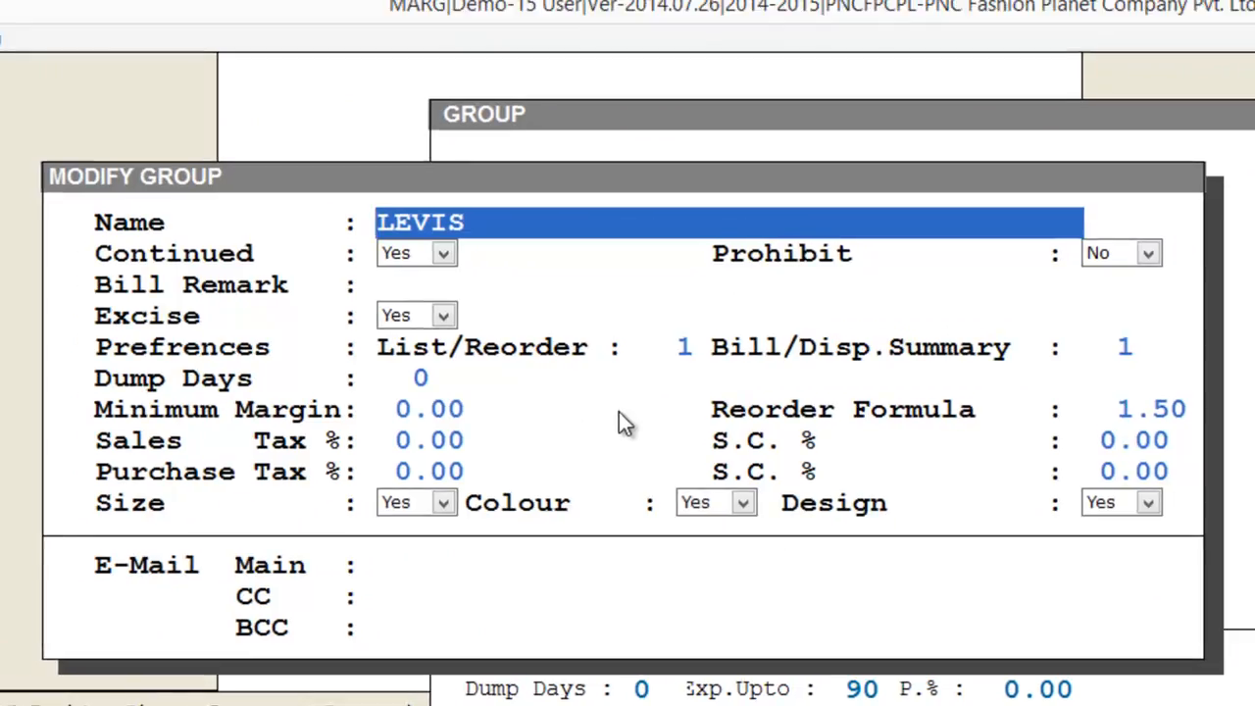
{"action": "key", "text": "Return"}
{"action": "key", "text": "Return"}
{"action": "key", "text": "Return"}
{"action": "key", "text": "Return"}
{"action": "key", "text": "Return"}
{"action": "key", "text": "Return"}
{"action": "key", "text": "Return"}
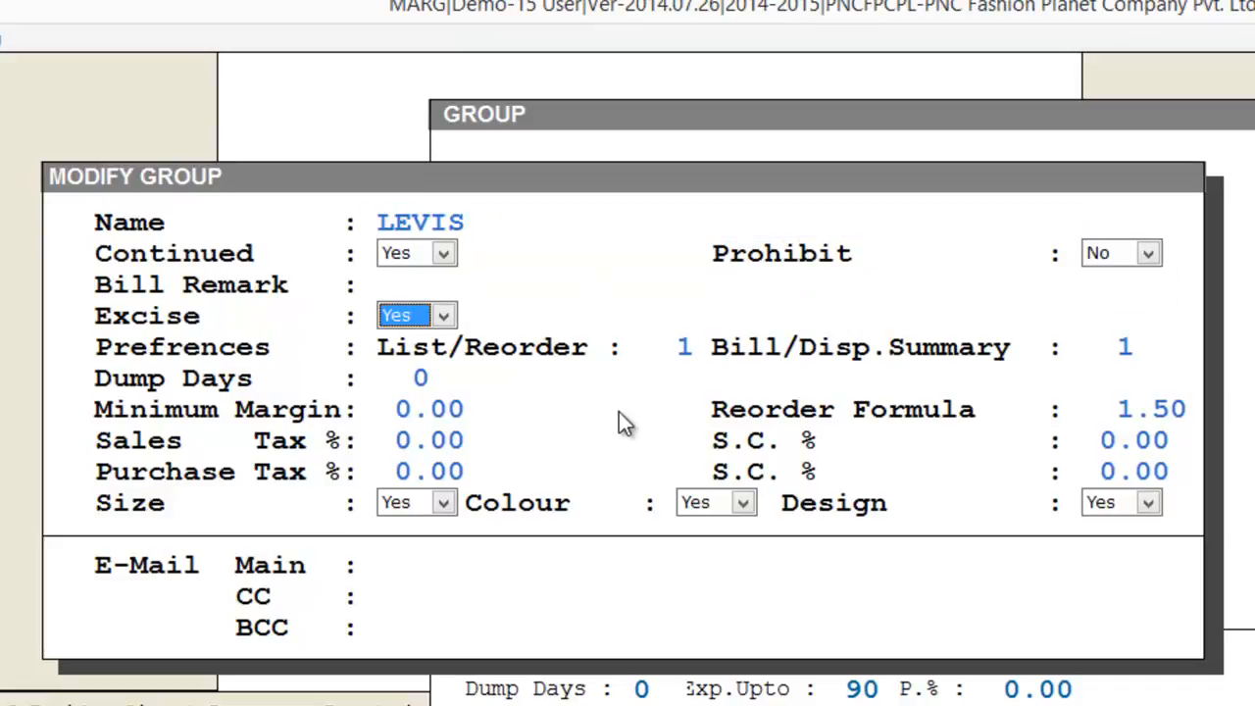
{"action": "key", "text": "Return"}
{"action": "key", "text": "Return"}
{"action": "key", "text": "Return"}
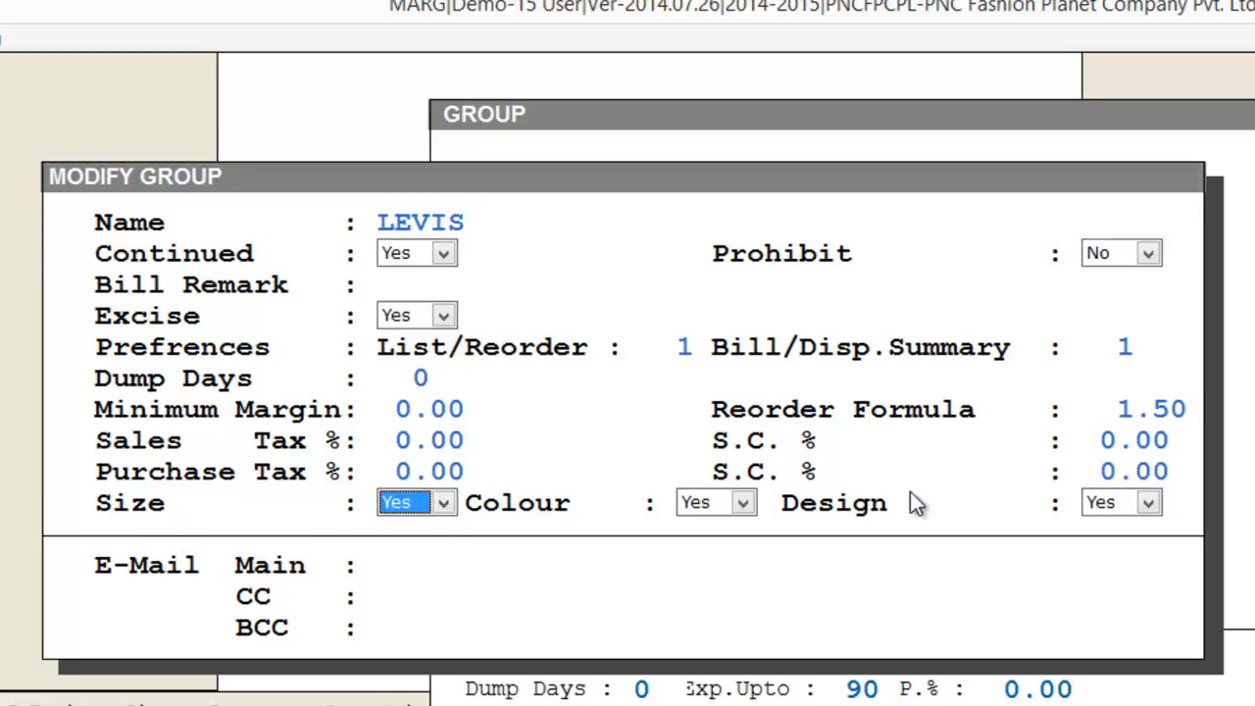
Keep Size, Colour and Design set to Yes for the LEVIS group and save it to reach the size selection
{"action": "left_click", "coordinate": [443, 502]}
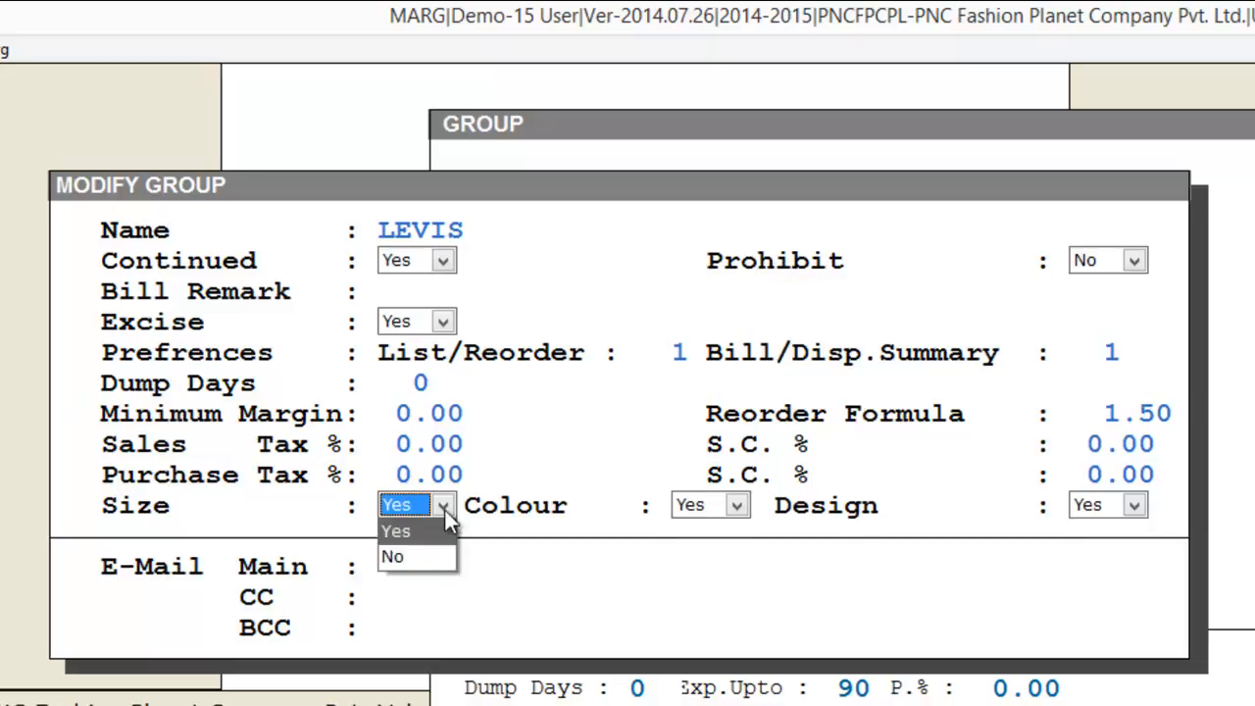
{"action": "left_click", "coordinate": [405, 506]}
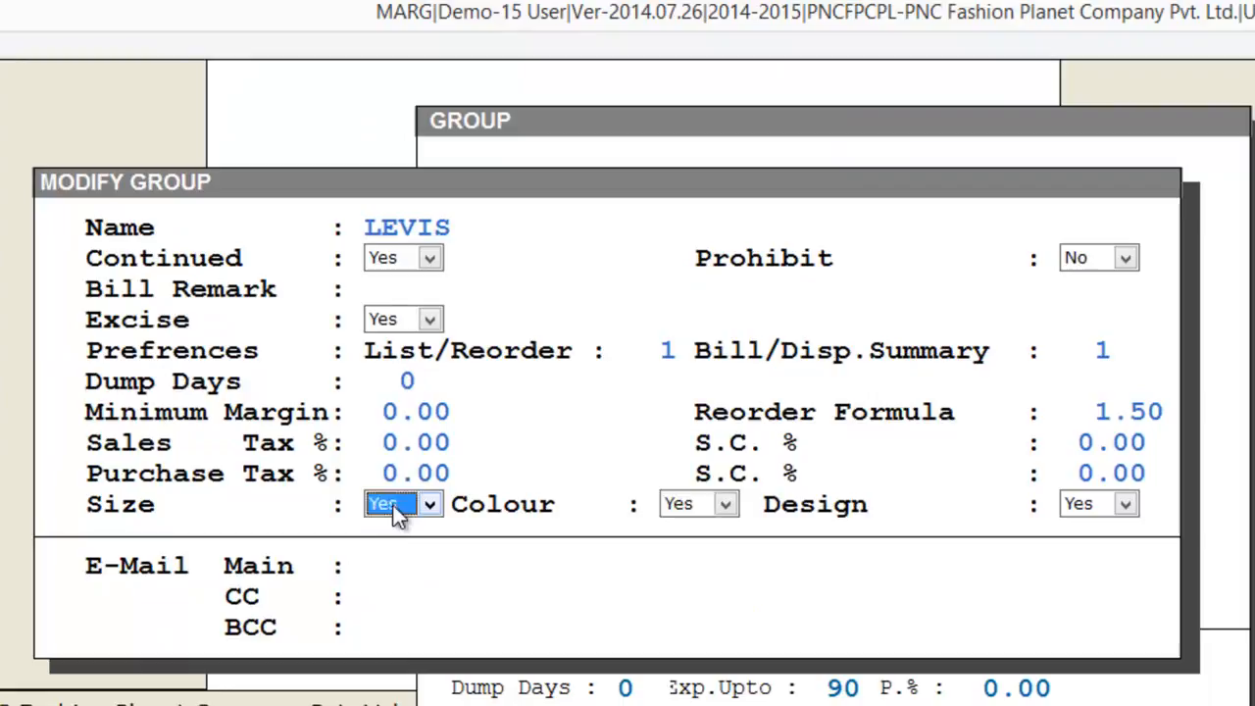
{"action": "key", "text": "Return"}
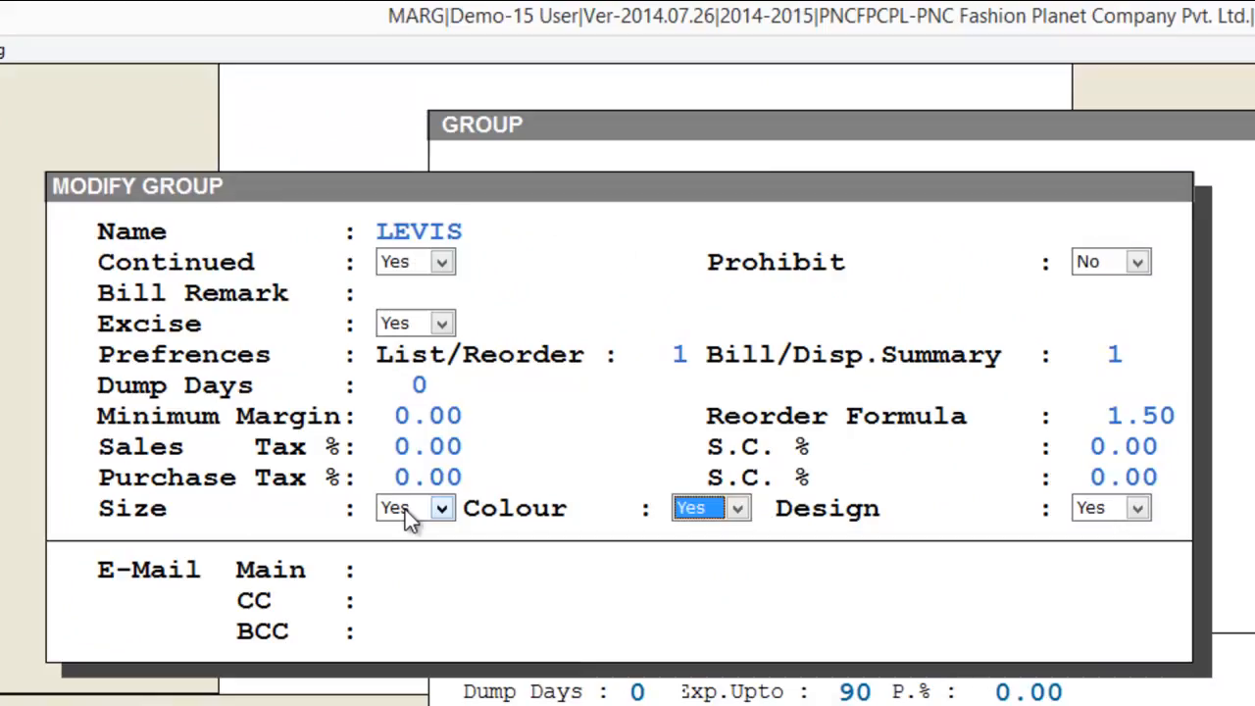
{"action": "key", "text": "Return"}
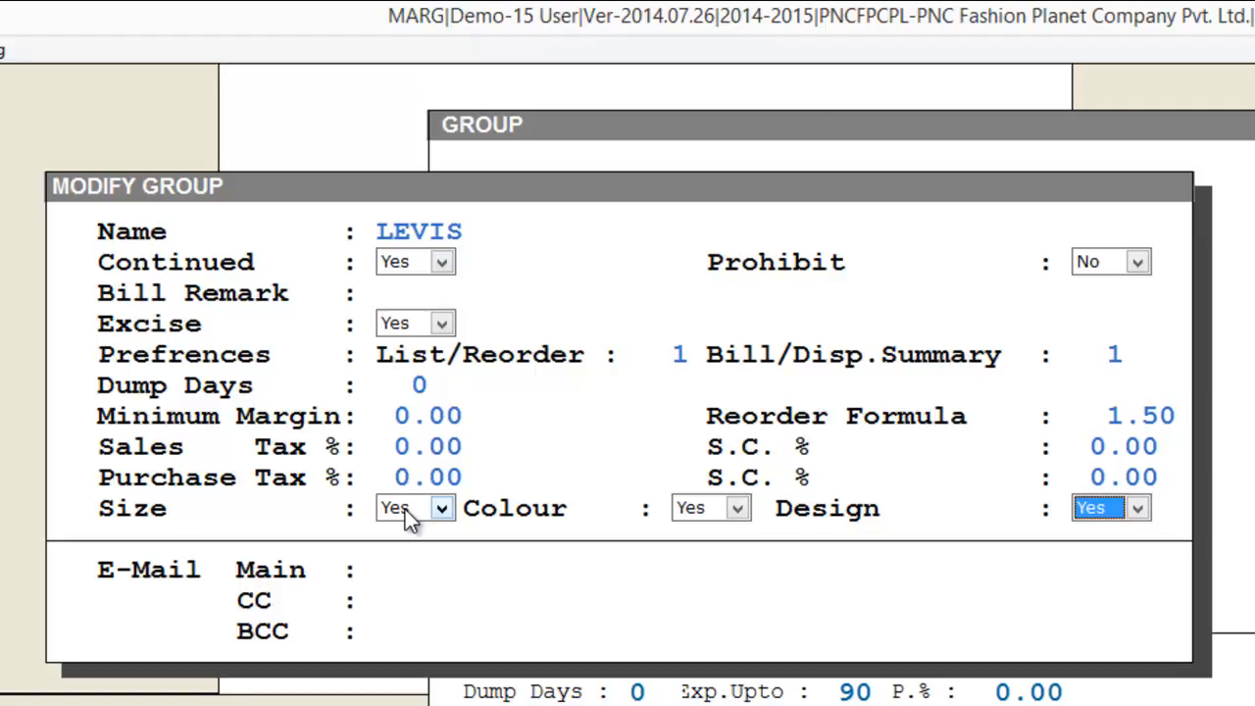
{"action": "left_click", "coordinate": [405, 508]}
{"action": "key", "text": "Return"}
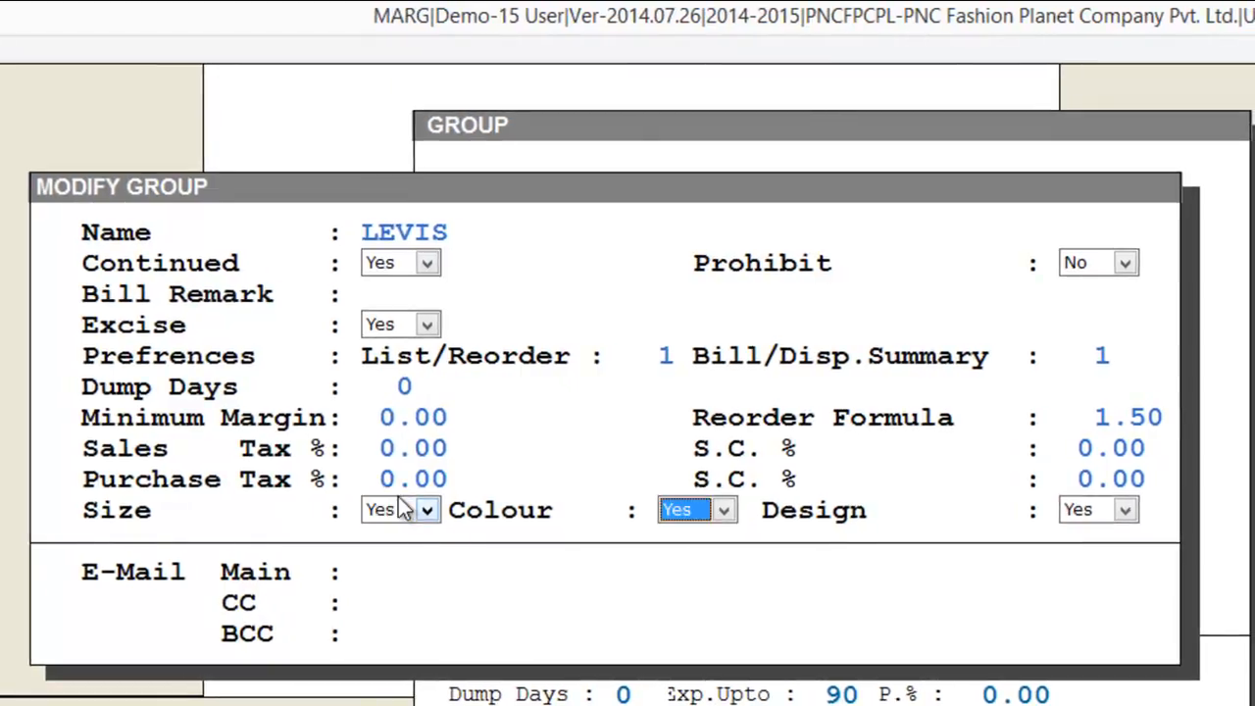
{"action": "key", "text": "Return"}
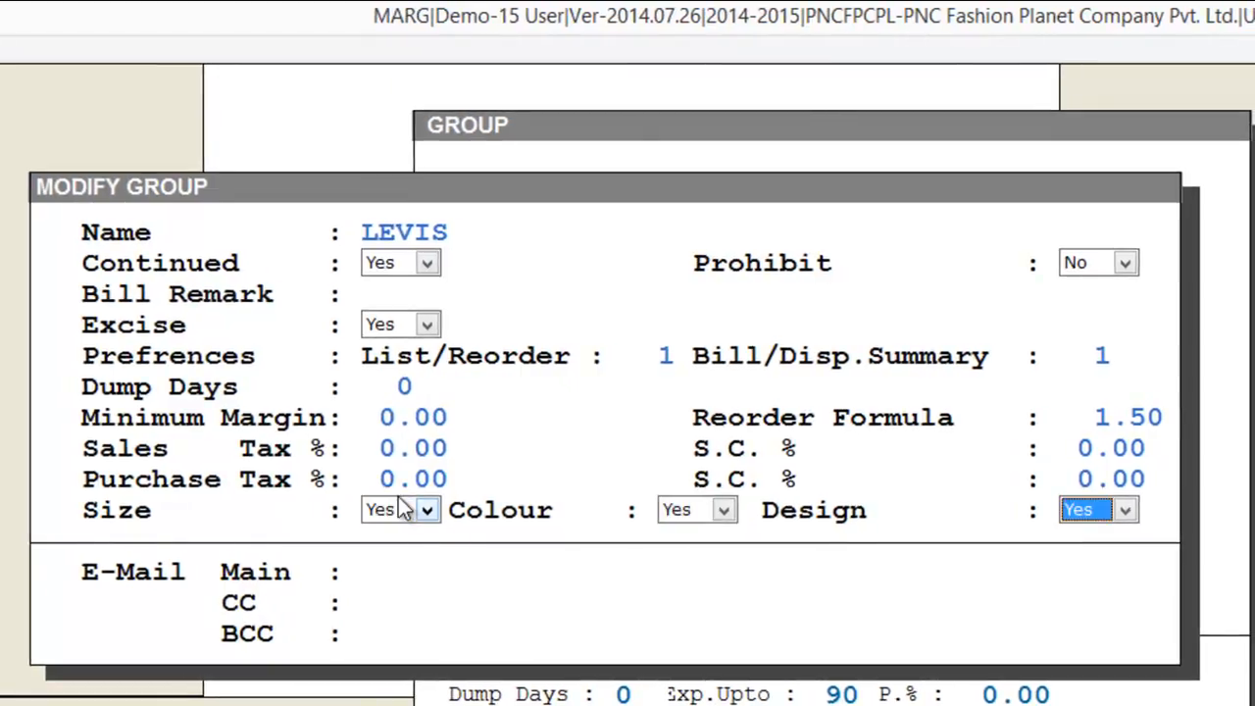
{"action": "key", "text": "Return"}
{"action": "key", "text": "Return"}
{"action": "key", "text": "Return"}
{"action": "key", "text": "Return"}
{"action": "key", "text": "Return"}
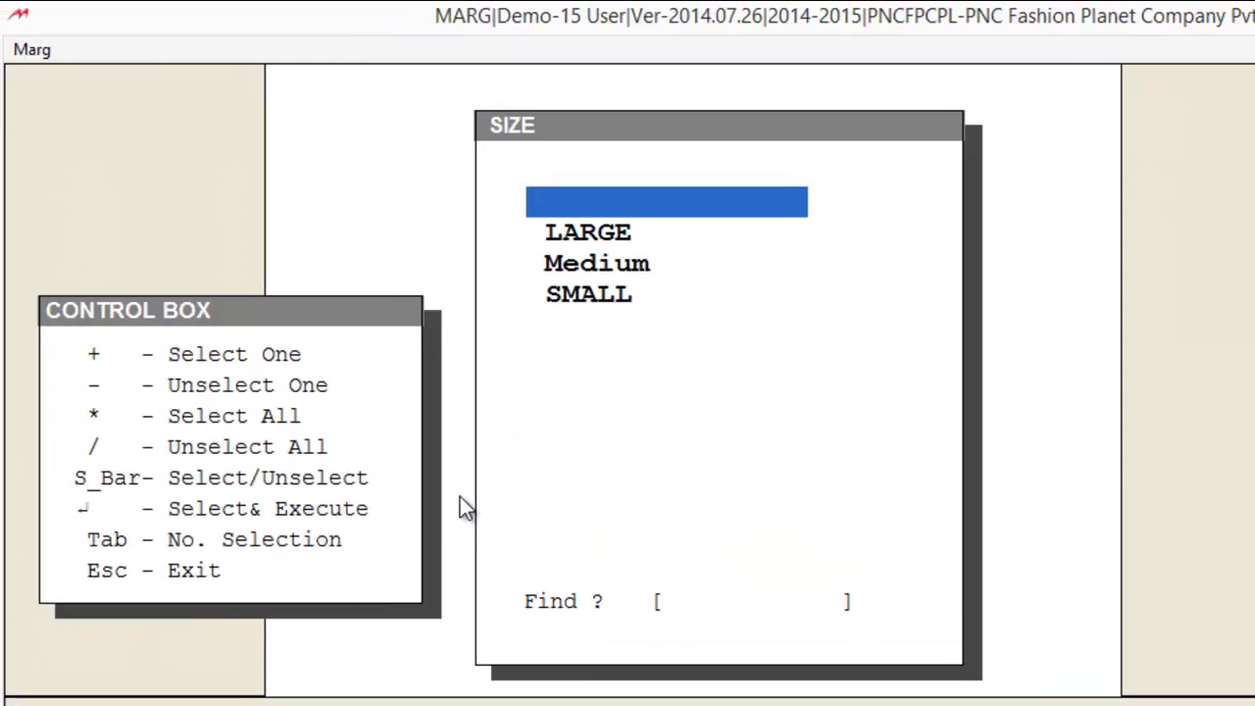
Mark Medium as the size for the LEVIS group and accept the size selection
{"action": "key", "text": "Down"}
{"action": "key", "text": "Down"}
{"action": "key", "text": "Down"}
{"action": "key", "text": "Up"}
{"action": "key", "text": "Up"}
{"action": "key", "text": "Up"}
{"action": "key", "text": "Down"}
{"action": "key", "text": "Down"}
{"action": "key", "text": "Down"}
{"action": "key", "text": "Up"}
{"action": "key", "text": "Up"}
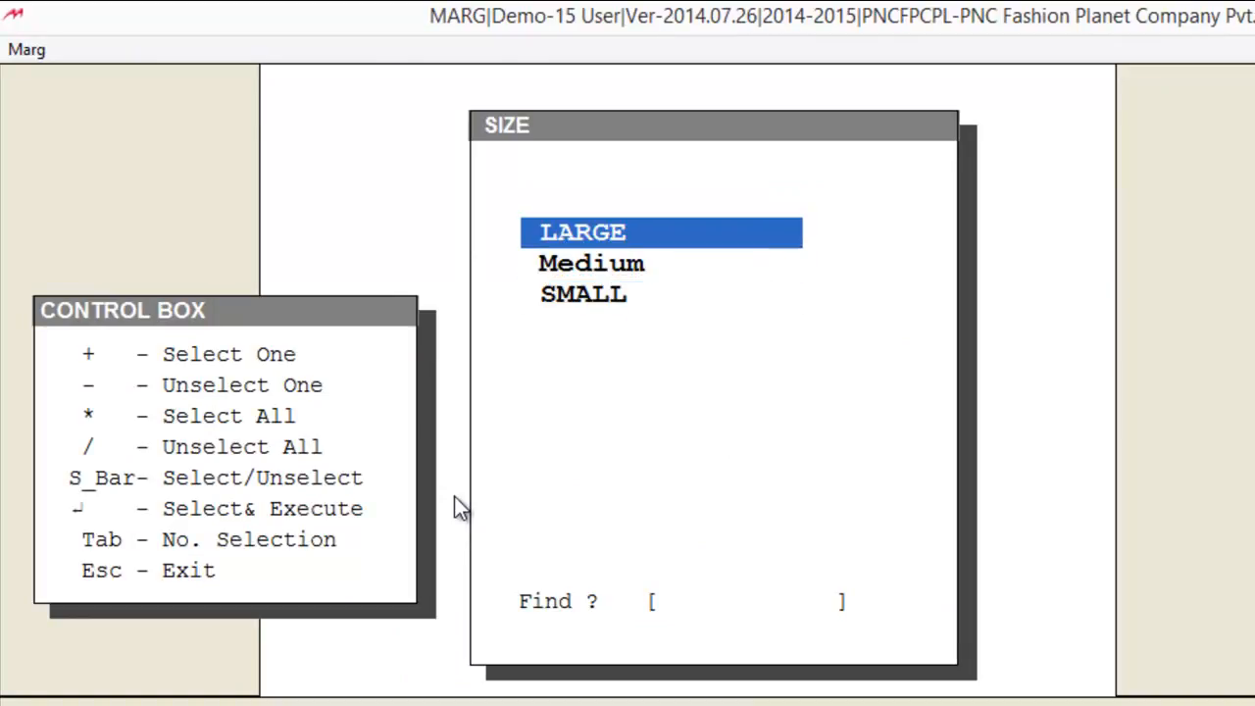
{"action": "key", "text": "Down"}
{"action": "key", "text": "space"}
{"action": "key", "text": "Up"}
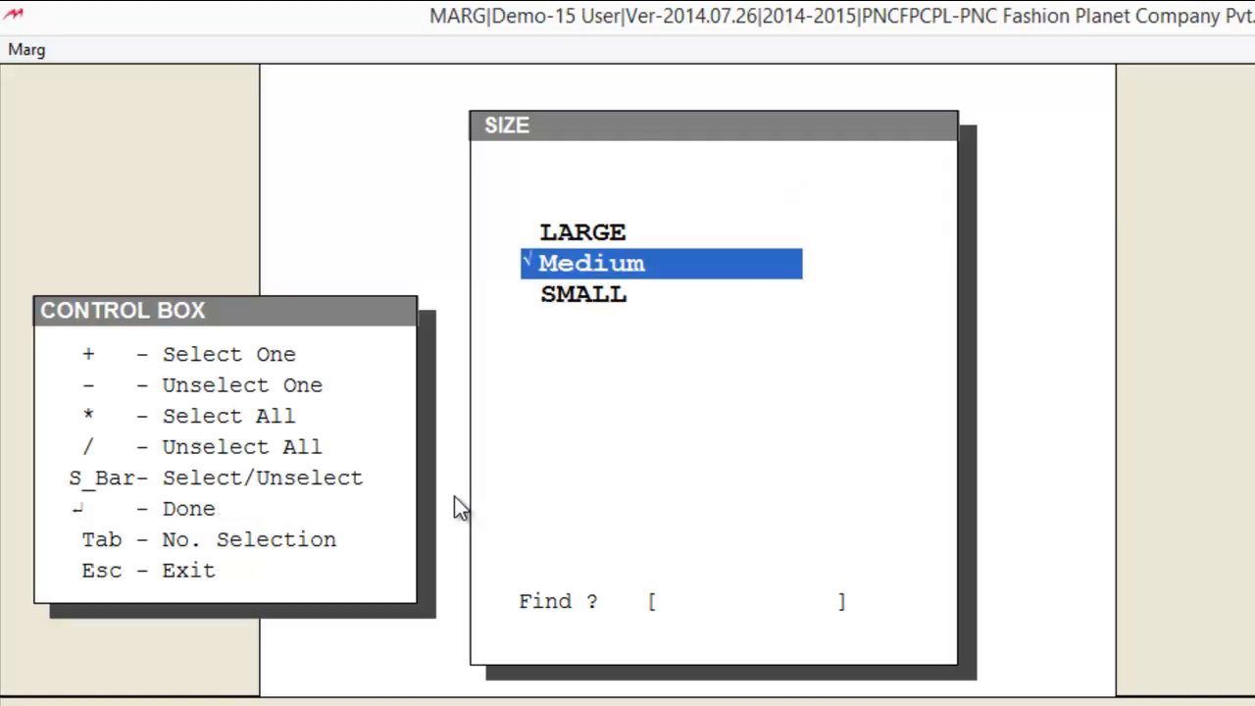
{"action": "key", "text": "Return"}
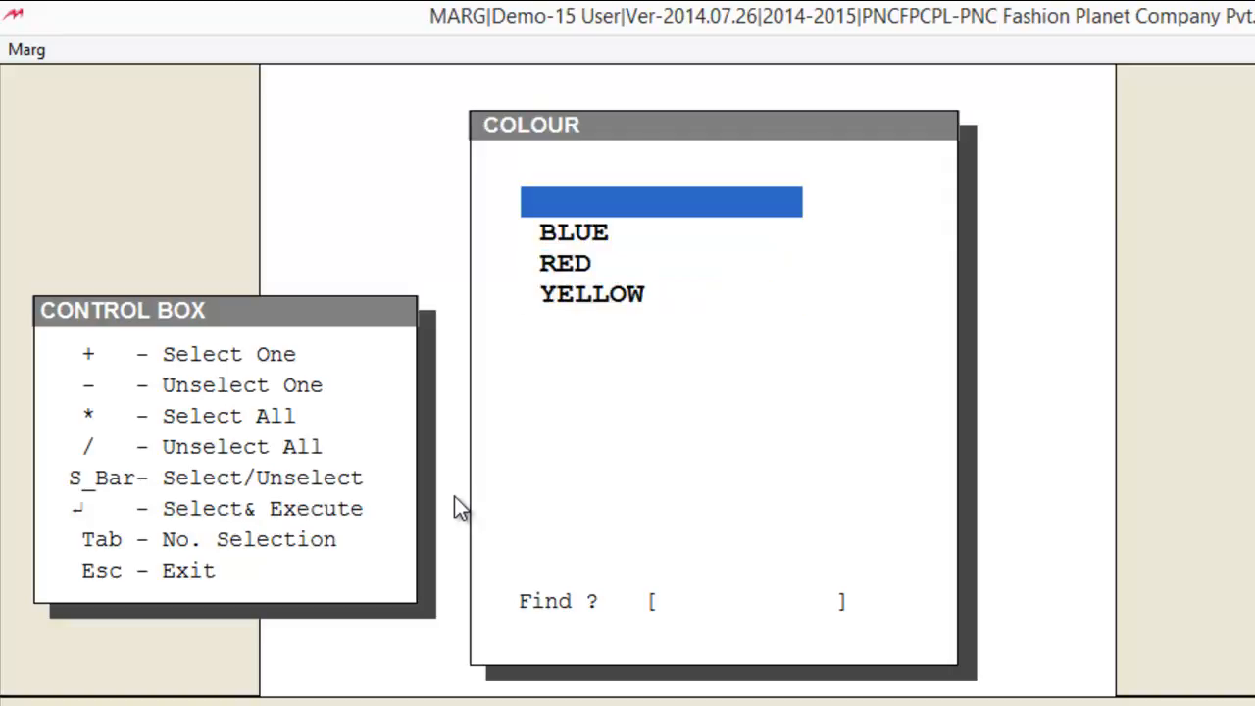
Mark BLUE as the colour for the LEVIS group and accept the colour selection
{"action": "key", "text": "Down"}
{"action": "key", "text": "Down"}
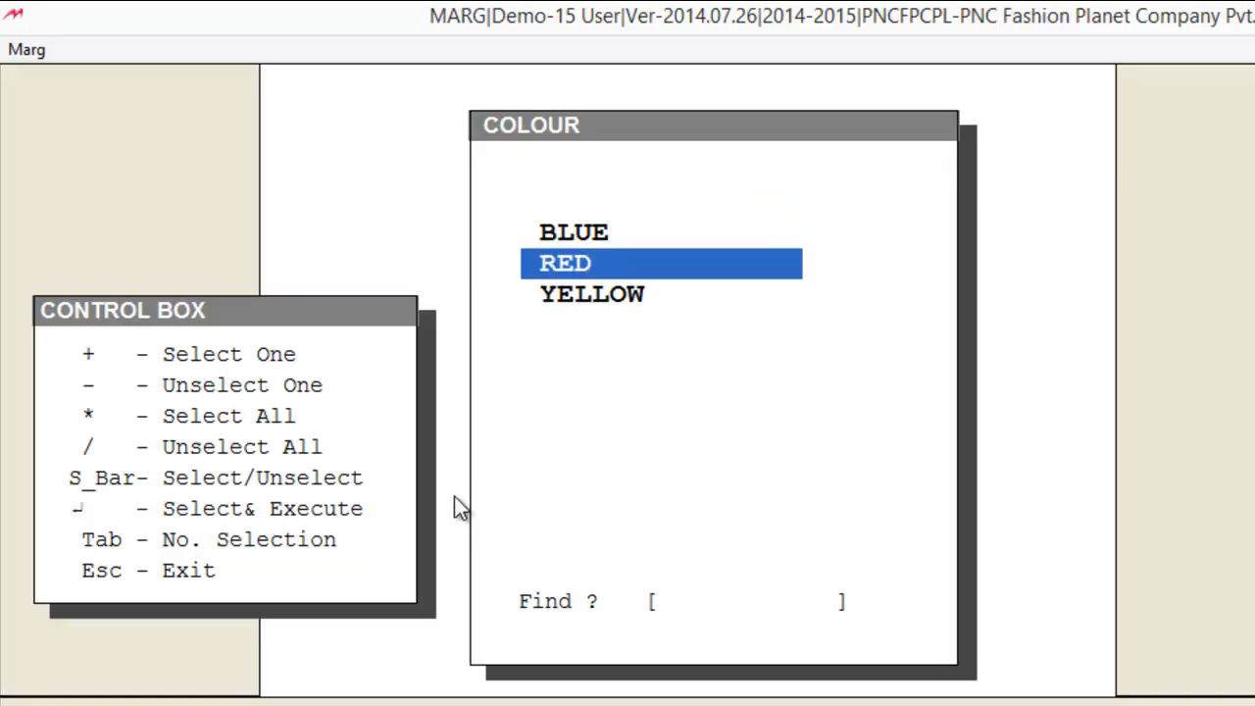
{"action": "key", "text": "Up"}
{"action": "key", "text": "Up"}
{"action": "key", "text": "Down"}
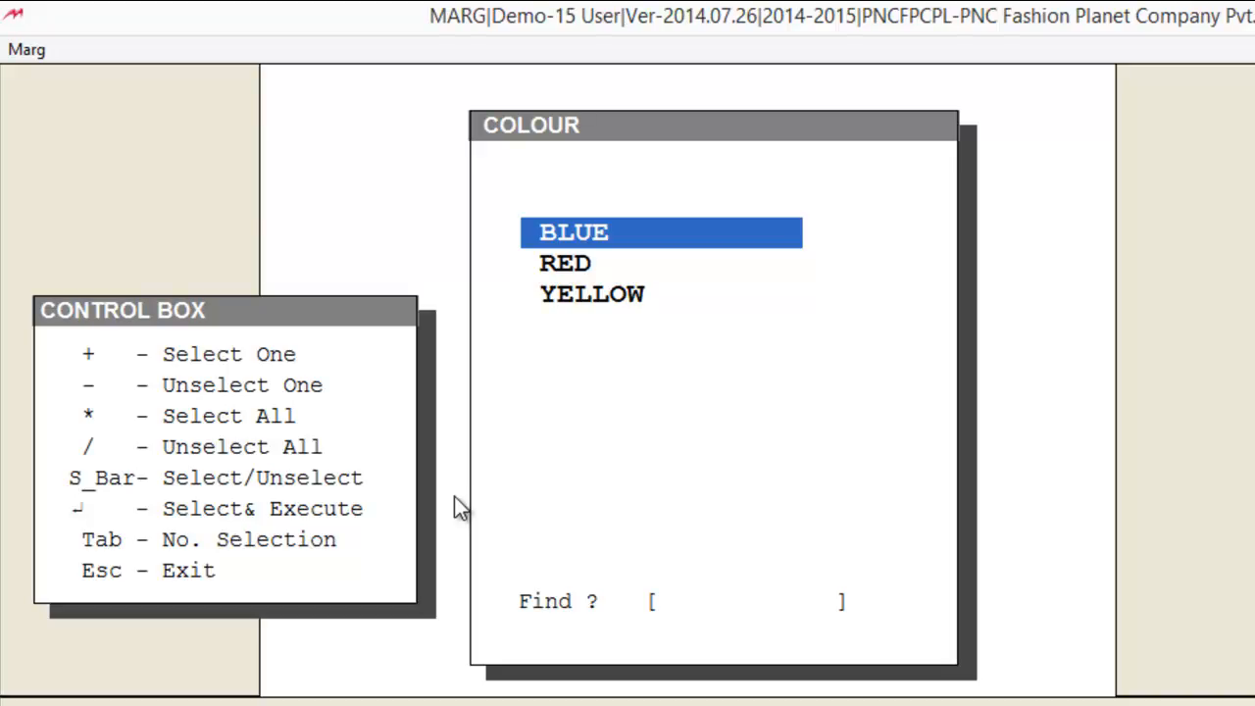
{"action": "key", "text": "space"}
{"action": "key", "text": "Up"}
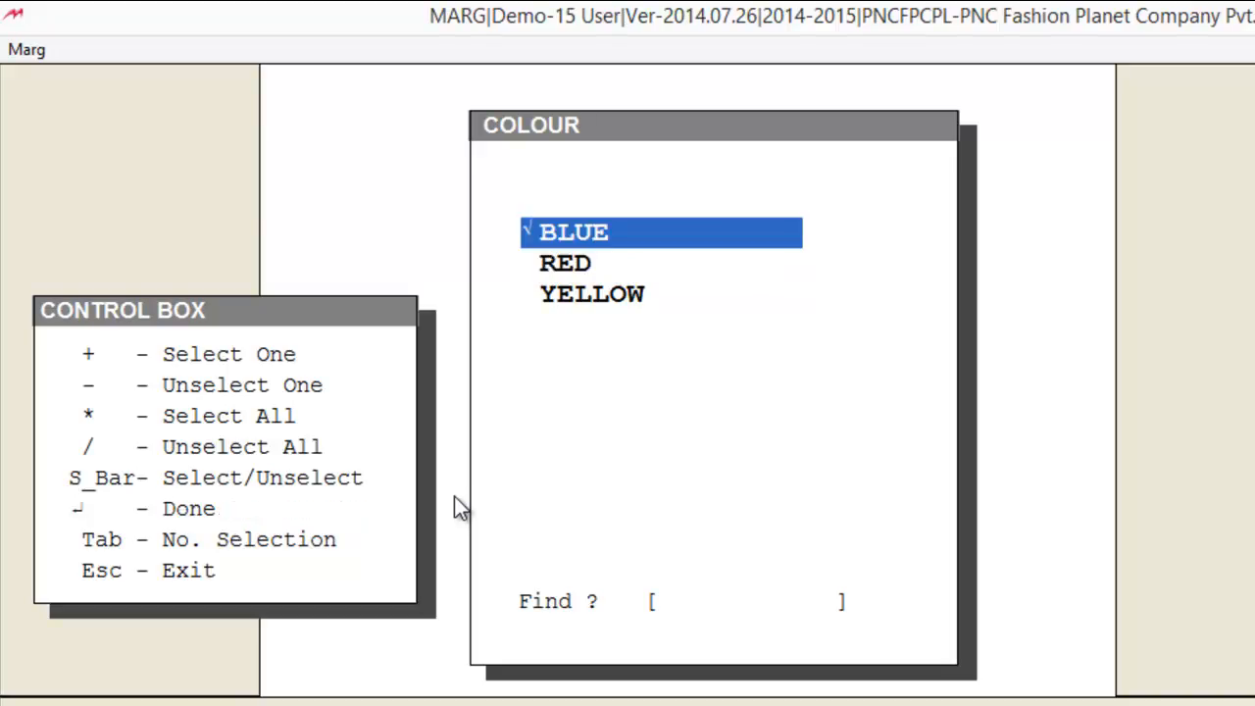
{"action": "key", "text": "Return"}
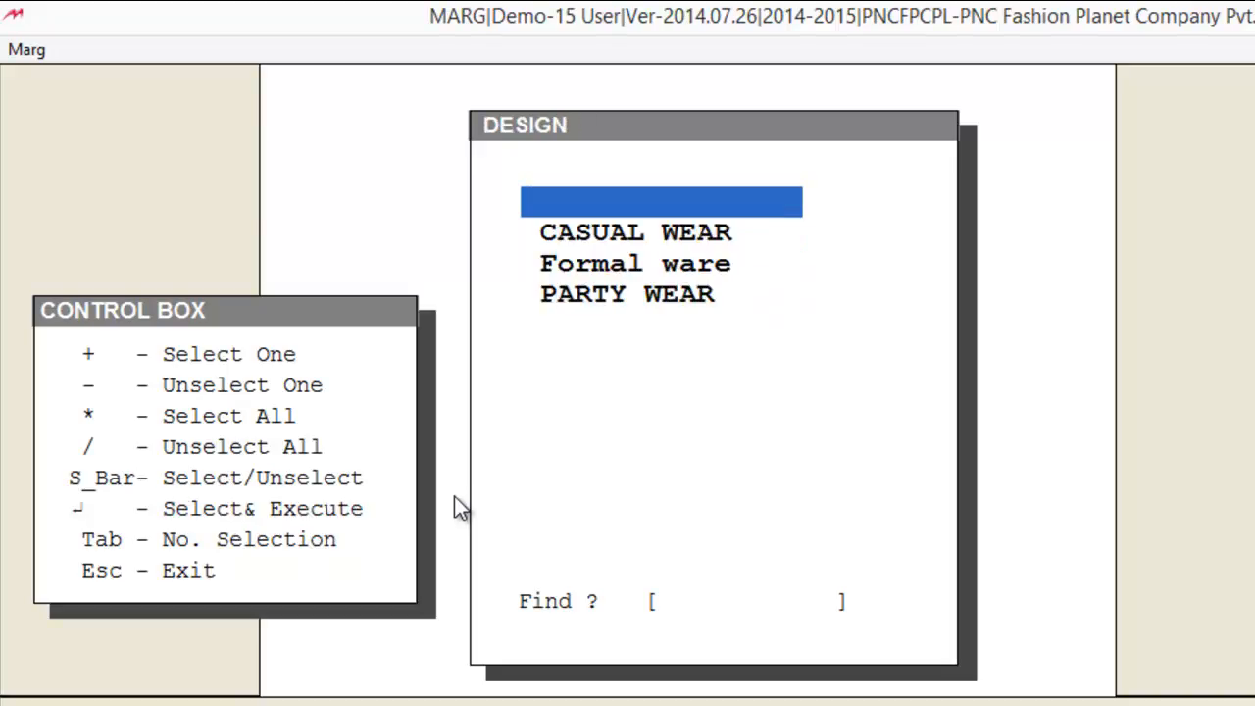
Mark CASUAL WEAR as the design for the LEVIS group and accept the design selection
{"action": "key", "text": "Down"}
{"action": "key", "text": "Down"}
{"action": "key", "text": "Down"}
{"action": "key", "text": "Up"}
{"action": "key", "text": "Up"}
{"action": "key", "text": "space"}
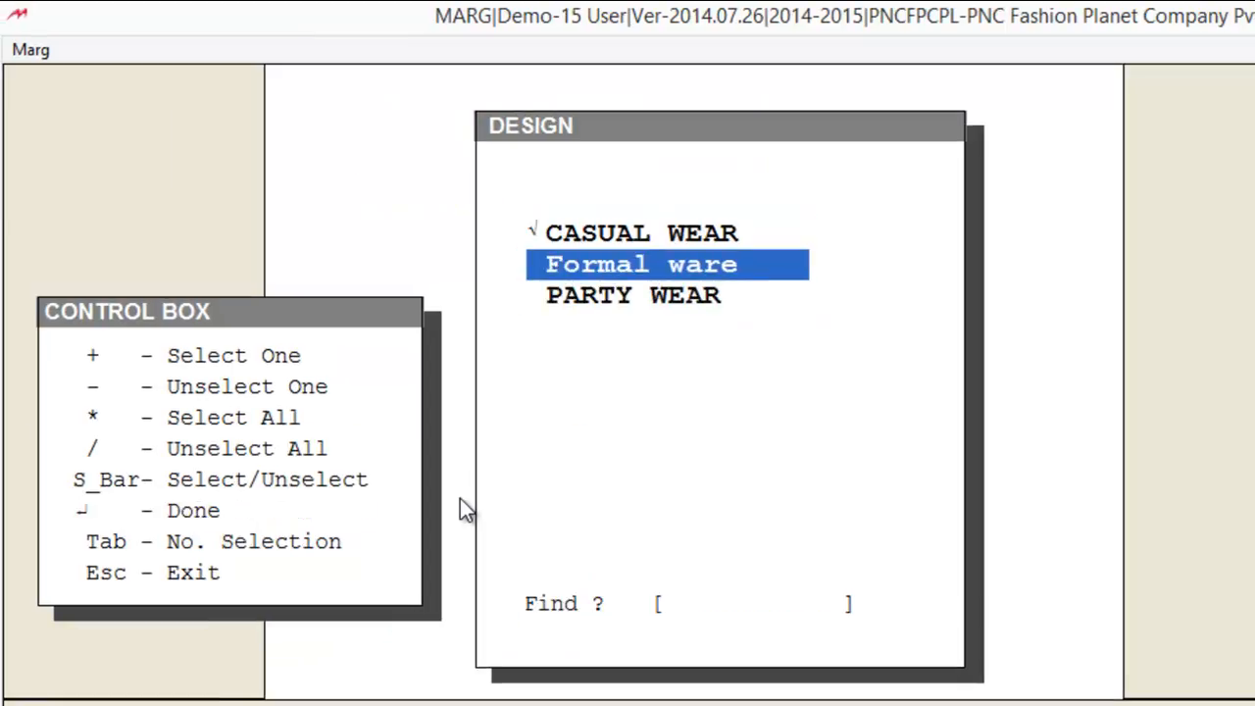
{"action": "key", "text": "Up"}
{"action": "key", "text": "Return"}
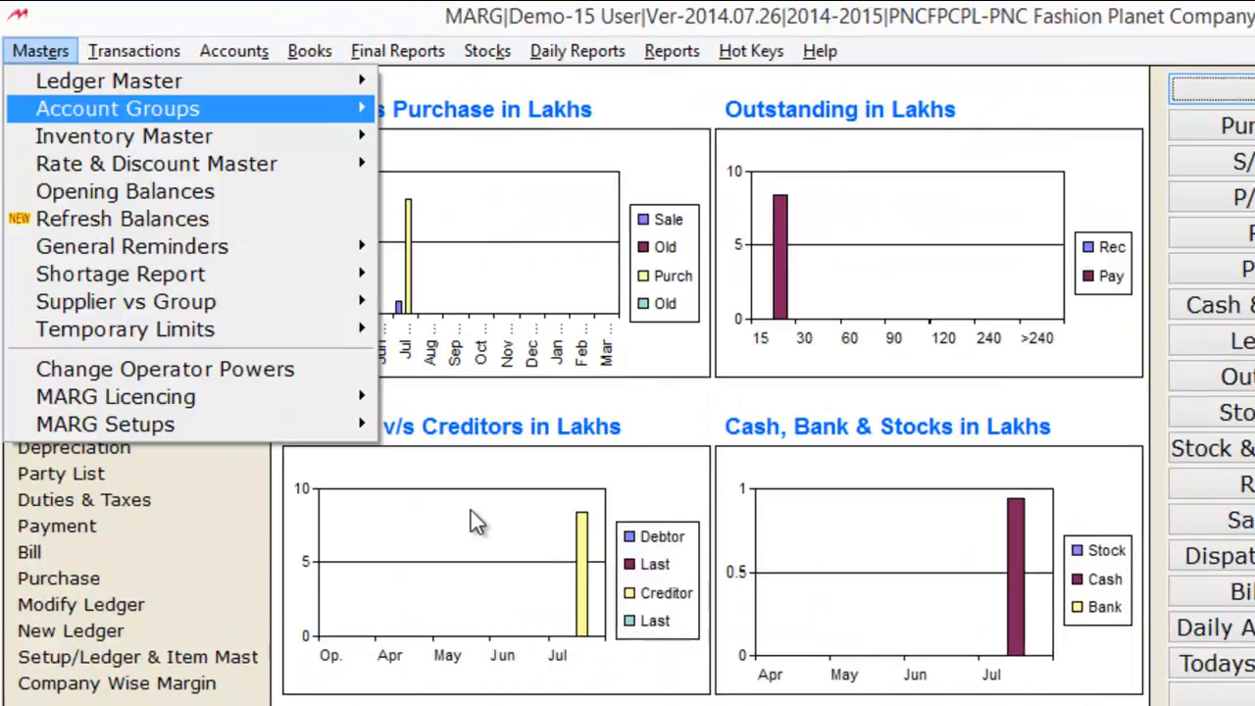
Open the Item Master among the inventory masters and start a new product named T - SHIRT with unit PCS
{"action": "key", "text": "Down"}
{"action": "key", "text": "Down"}
{"action": "key", "text": "Return"}
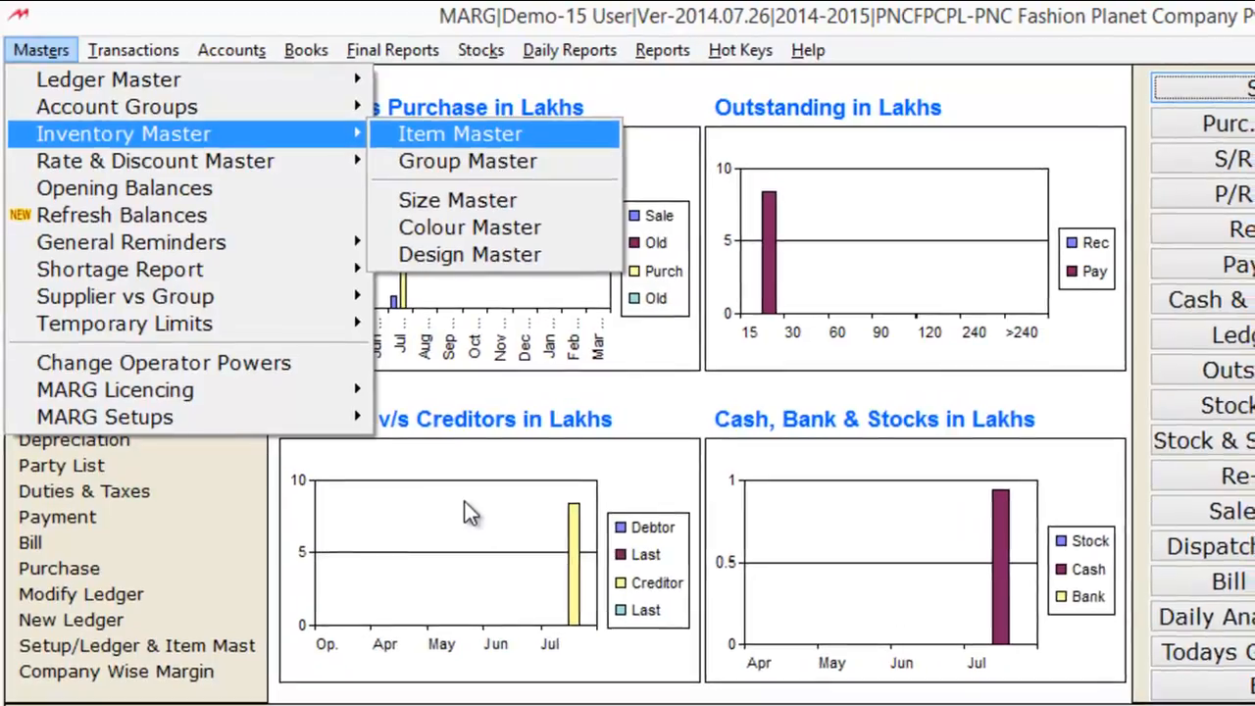
{"action": "key", "text": "Return"}
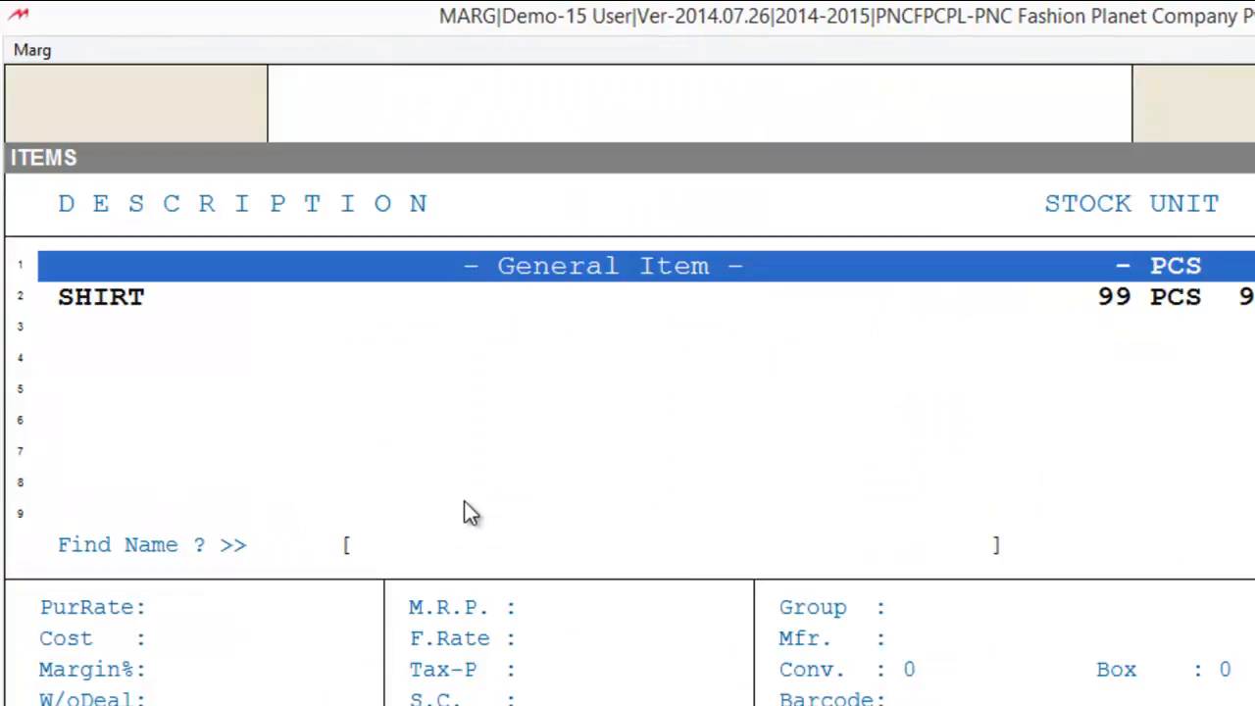
{"action": "key", "text": "alt+c"}
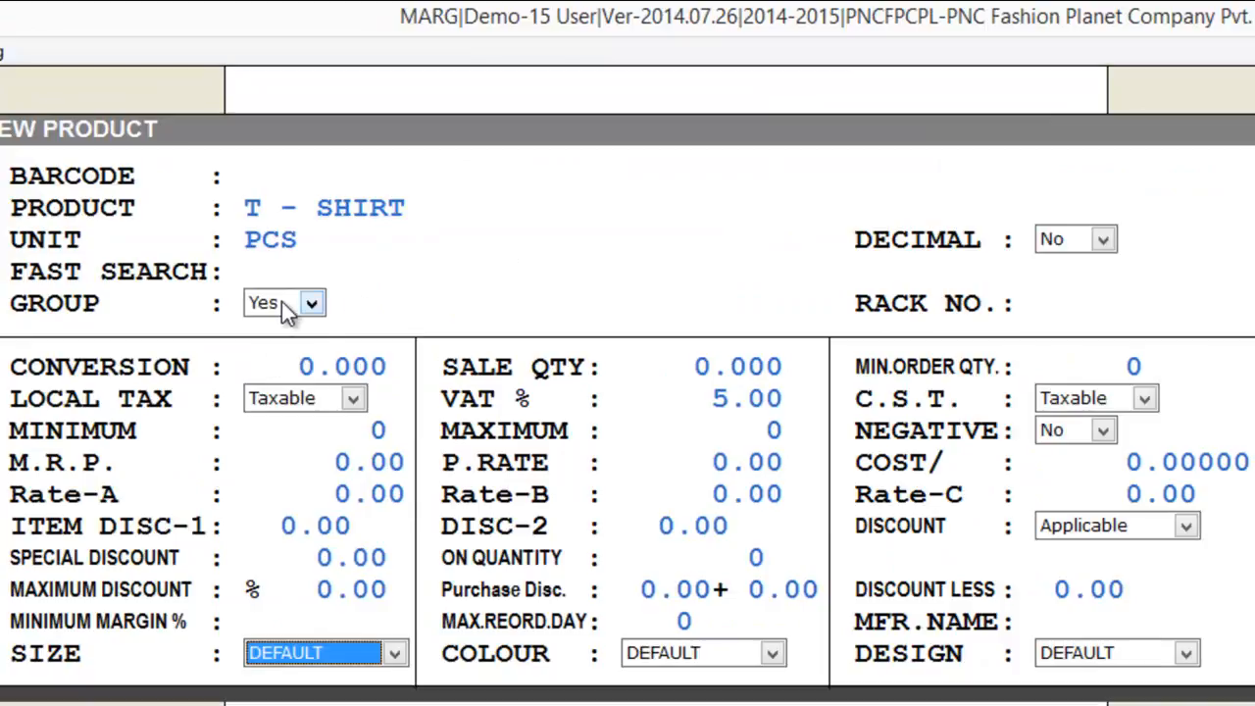
Assign the T - SHIRT product to the LEVIS group
{"action": "left_click", "coordinate": [284, 305]}
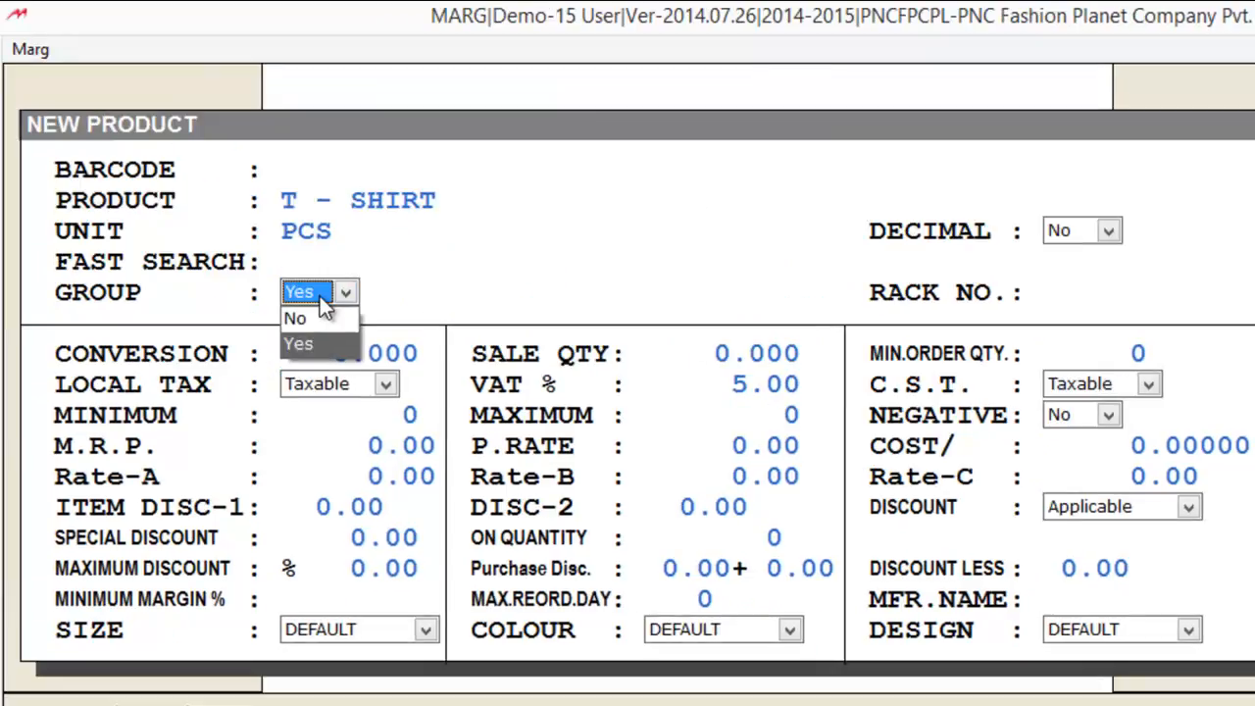
{"action": "left_click", "coordinate": [284, 306]}
{"action": "key", "text": "Down"}
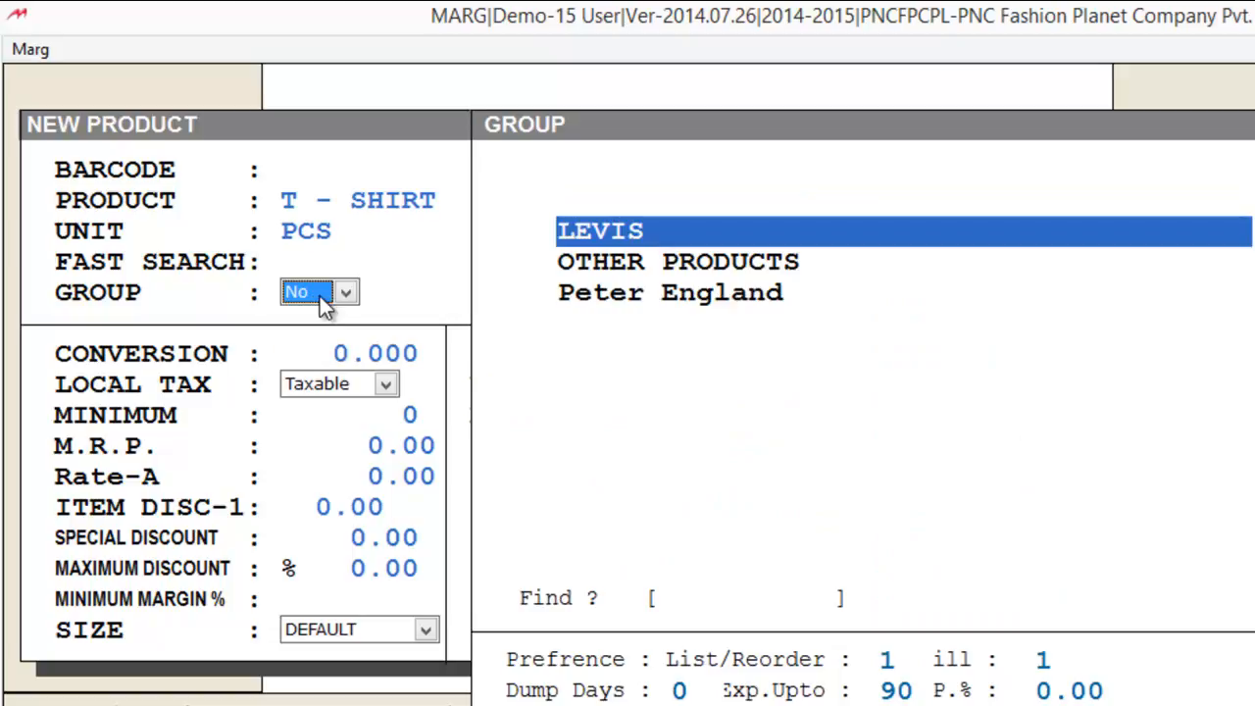
{"action": "key", "text": "Return"}
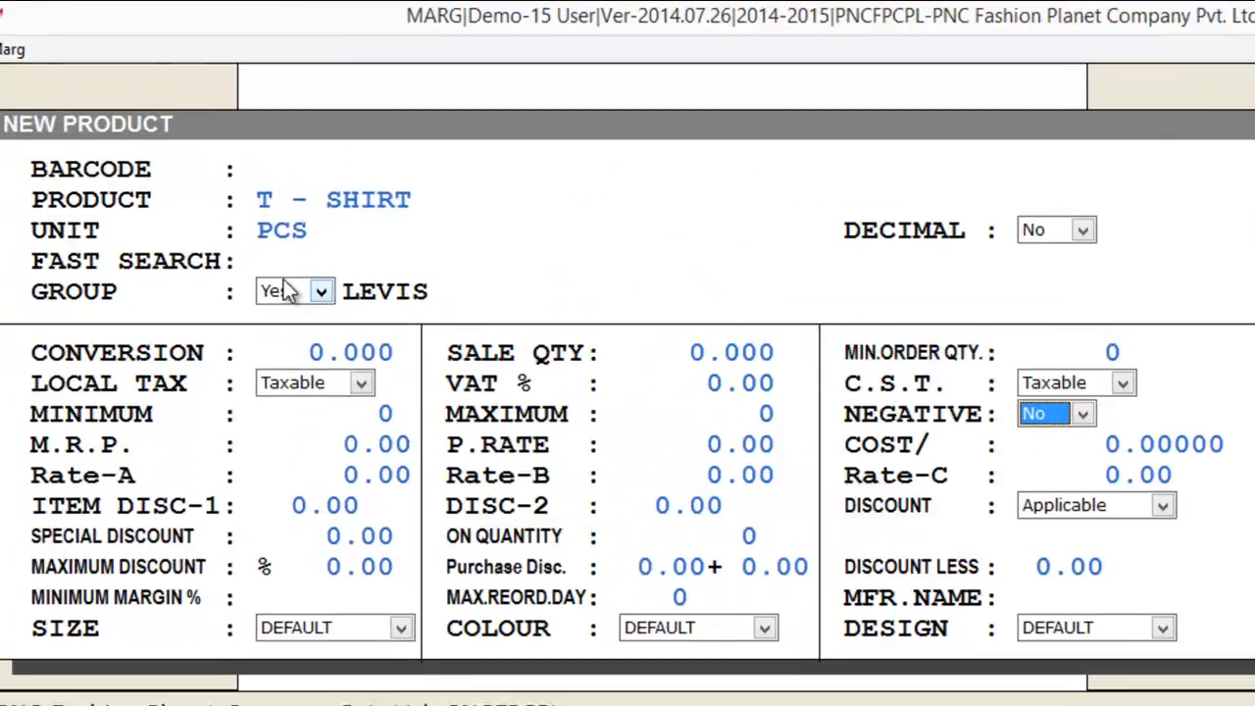
Look through the DEFAULT, YES and NO choices for the product's Size option
{"action": "left_click", "coordinate": [357, 627]}
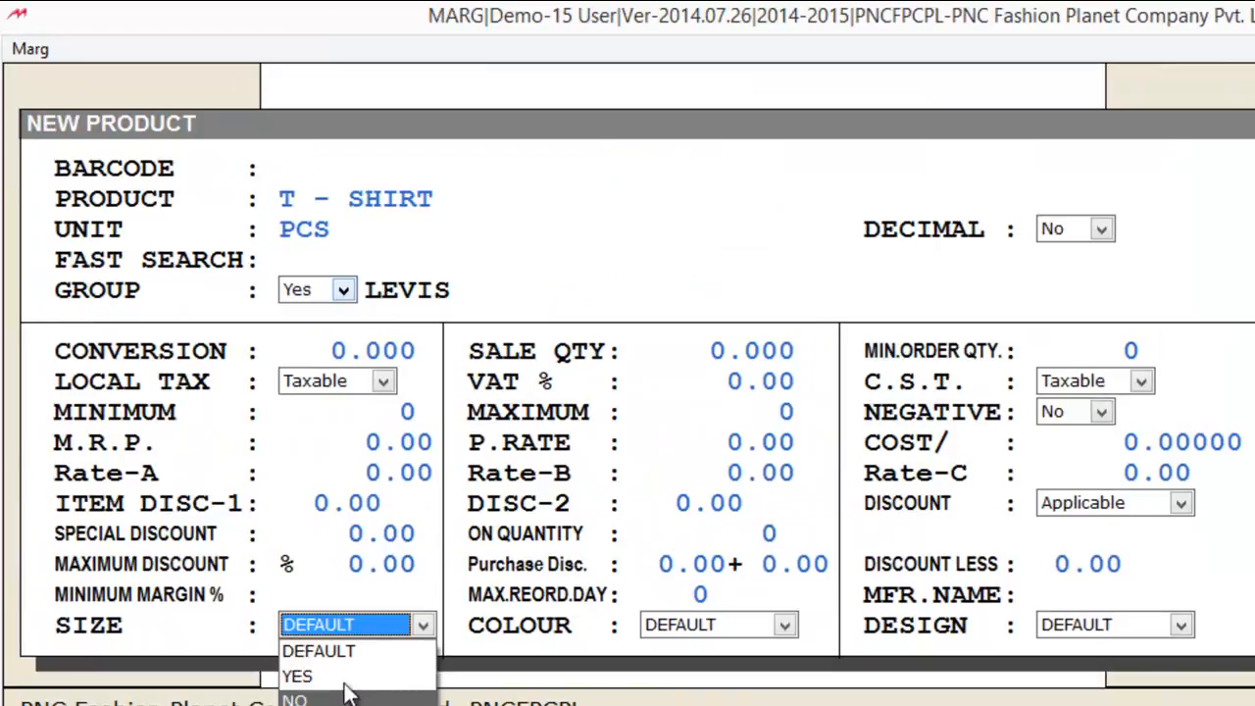
{"action": "left_click", "coordinate": [378, 624]}
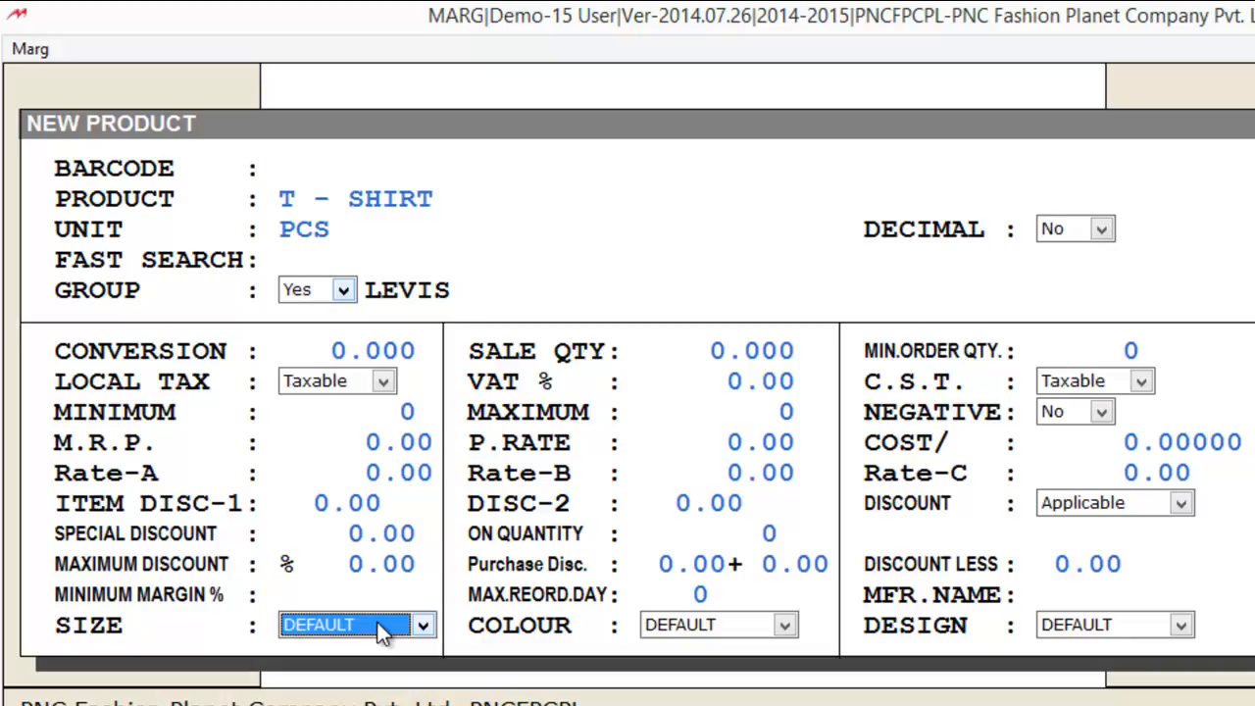
{"action": "left_click", "coordinate": [376, 621]}
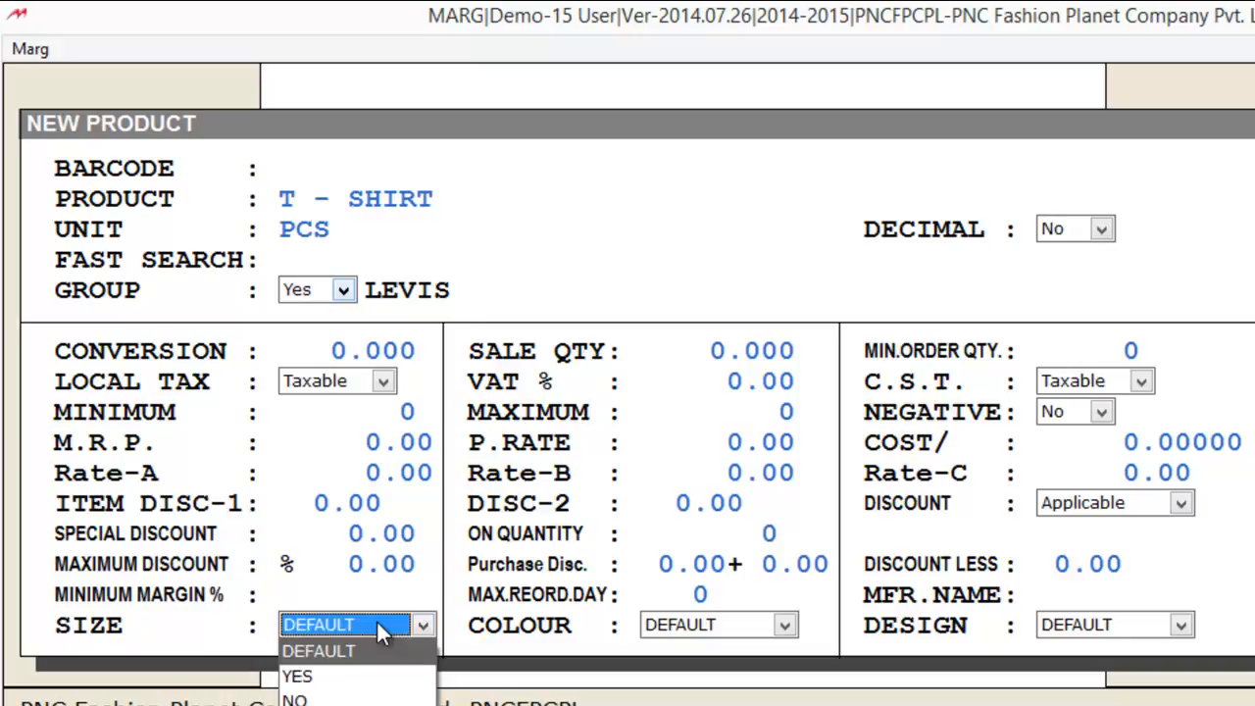
{"action": "key", "text": "Down"}
{"action": "key", "text": "Down"}
{"action": "key", "text": "Up"}
{"action": "key", "text": "Up"}
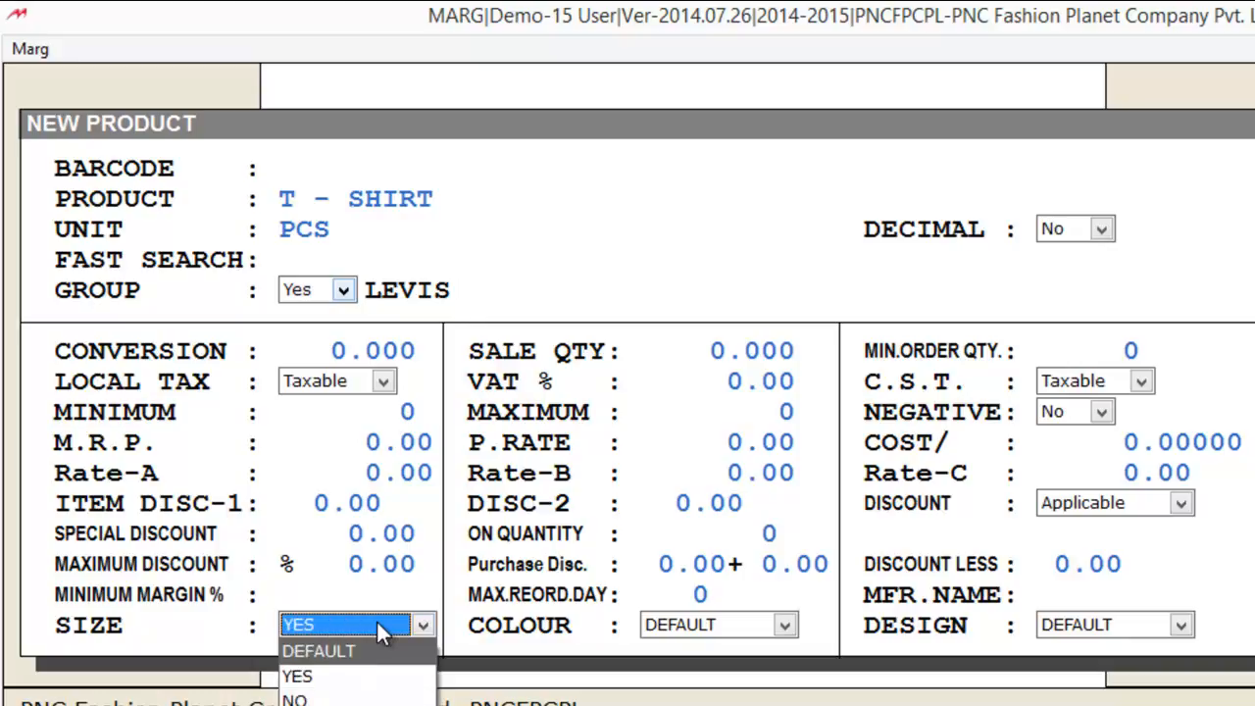
{"action": "key", "text": "Down"}
{"action": "key", "text": "Down"}
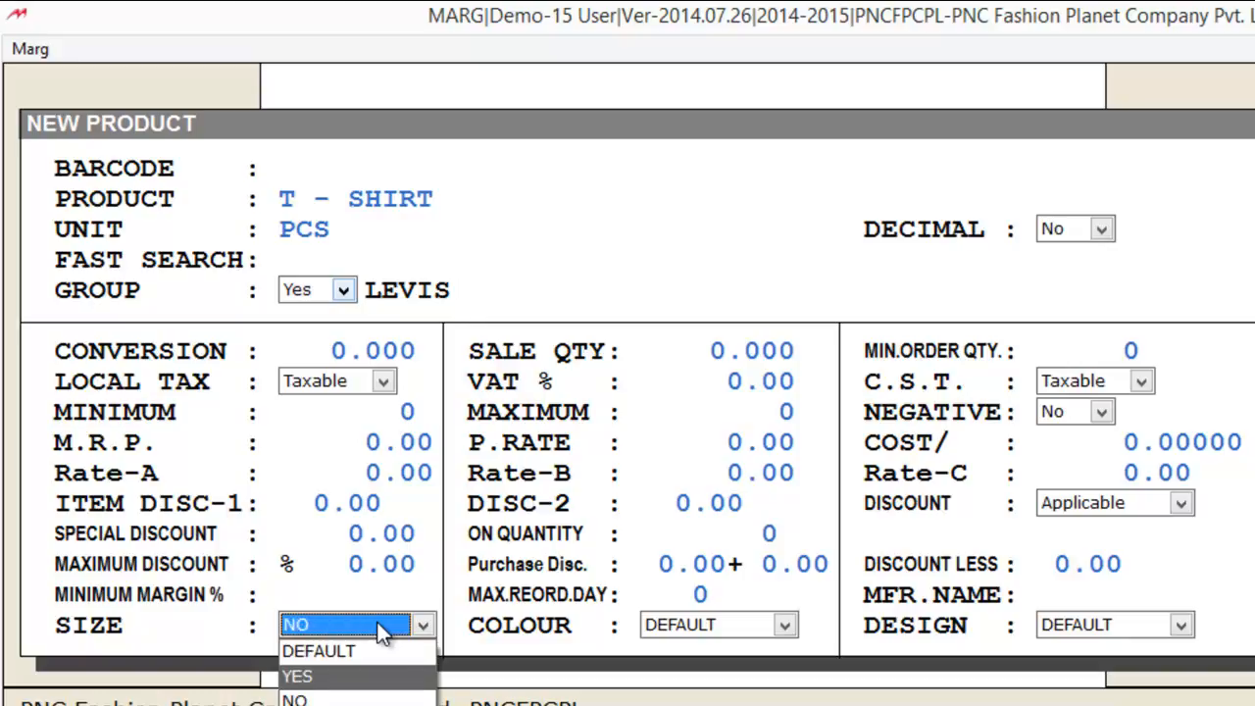
{"action": "key", "text": "Up"}
{"action": "key", "text": "Up"}
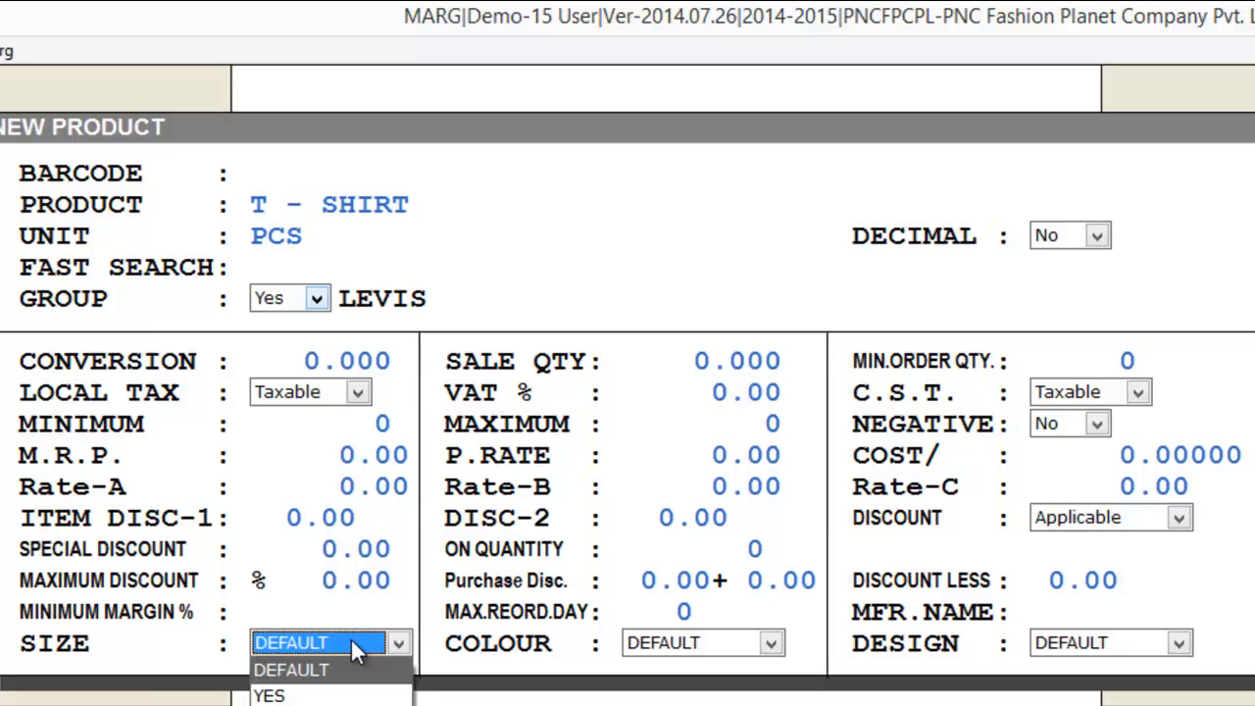
Set the Size option of the T - SHIRT product to YES
{"action": "key", "text": "Down"}
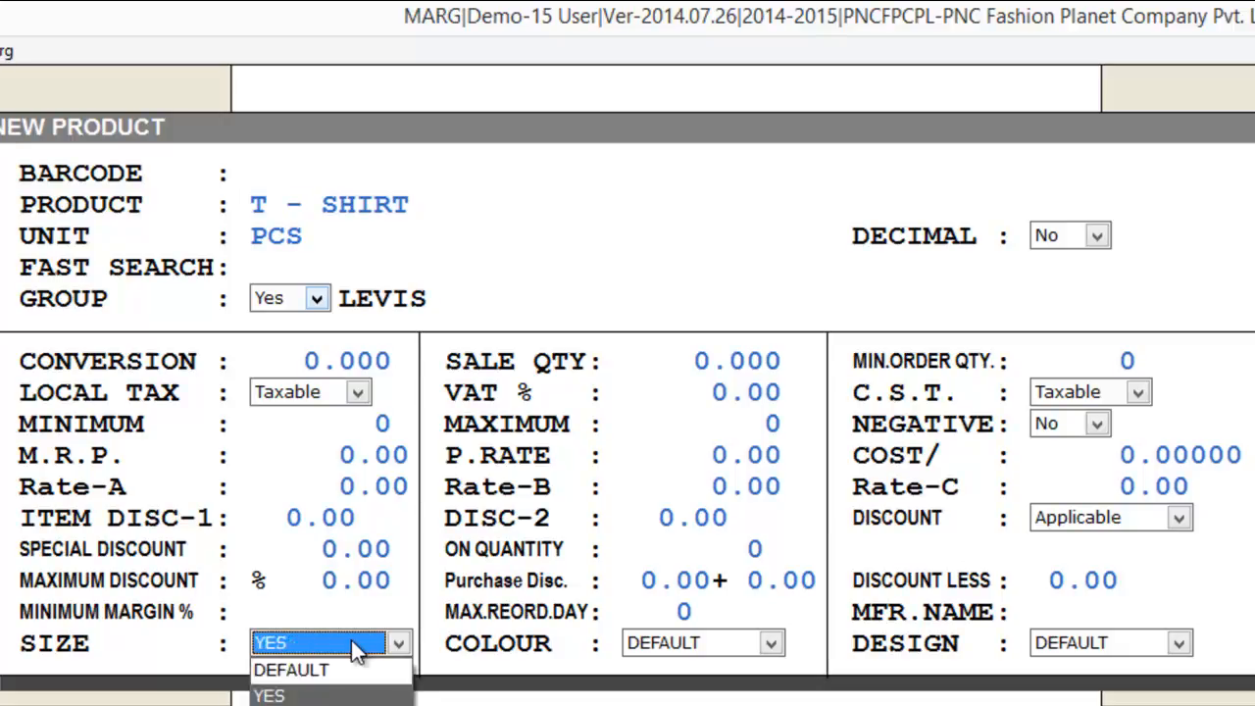
{"action": "key", "text": "Return"}
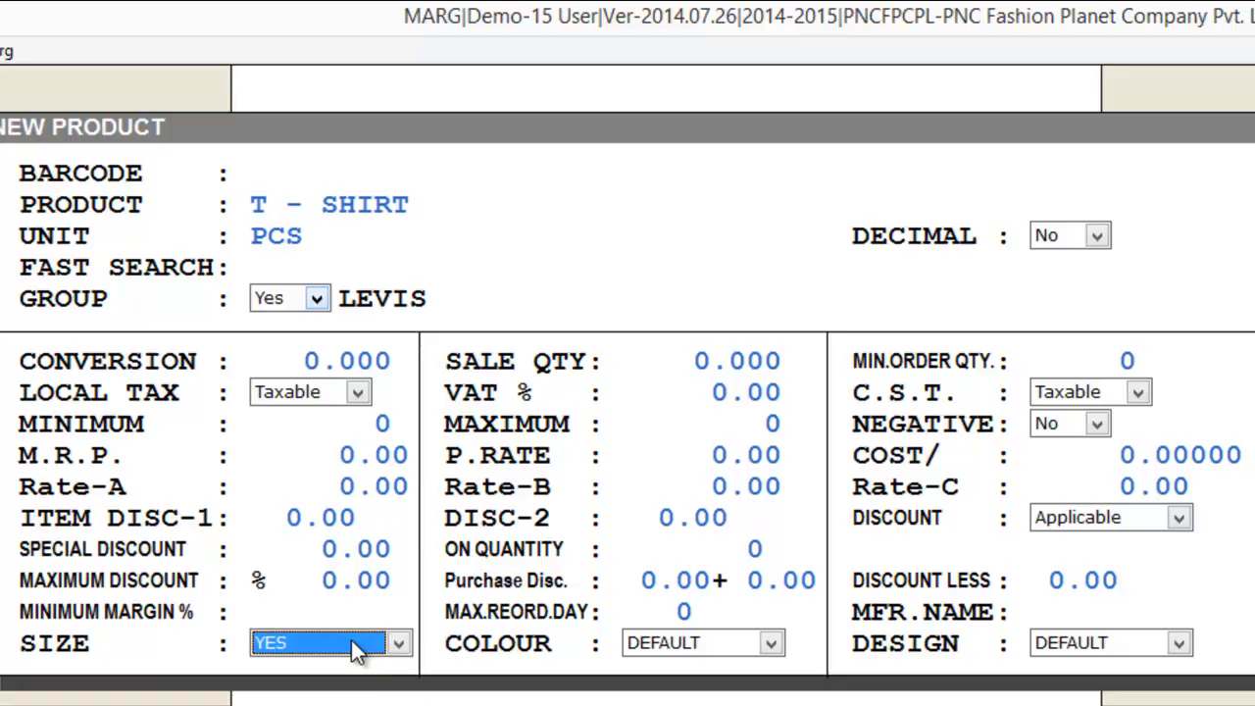
{"action": "left_click", "coordinate": [351, 642]}
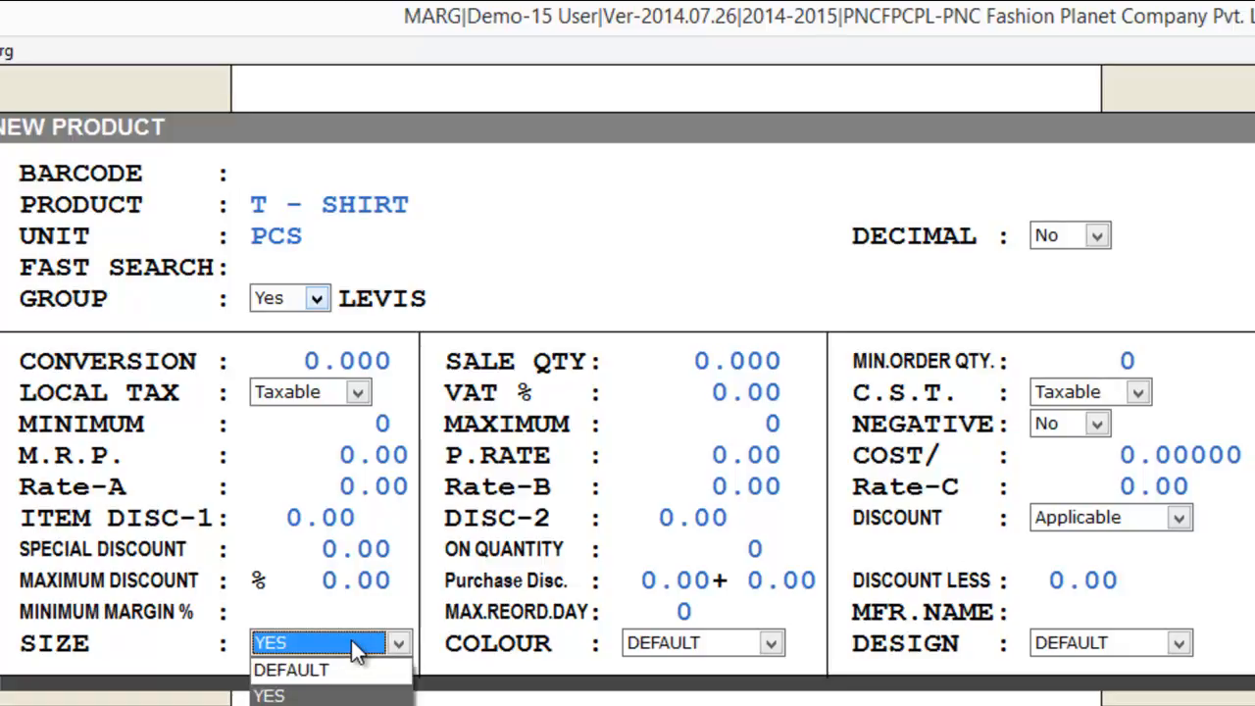
{"action": "key", "text": "Down"}
{"action": "key", "text": "Up"}
{"action": "key", "text": "Return"}
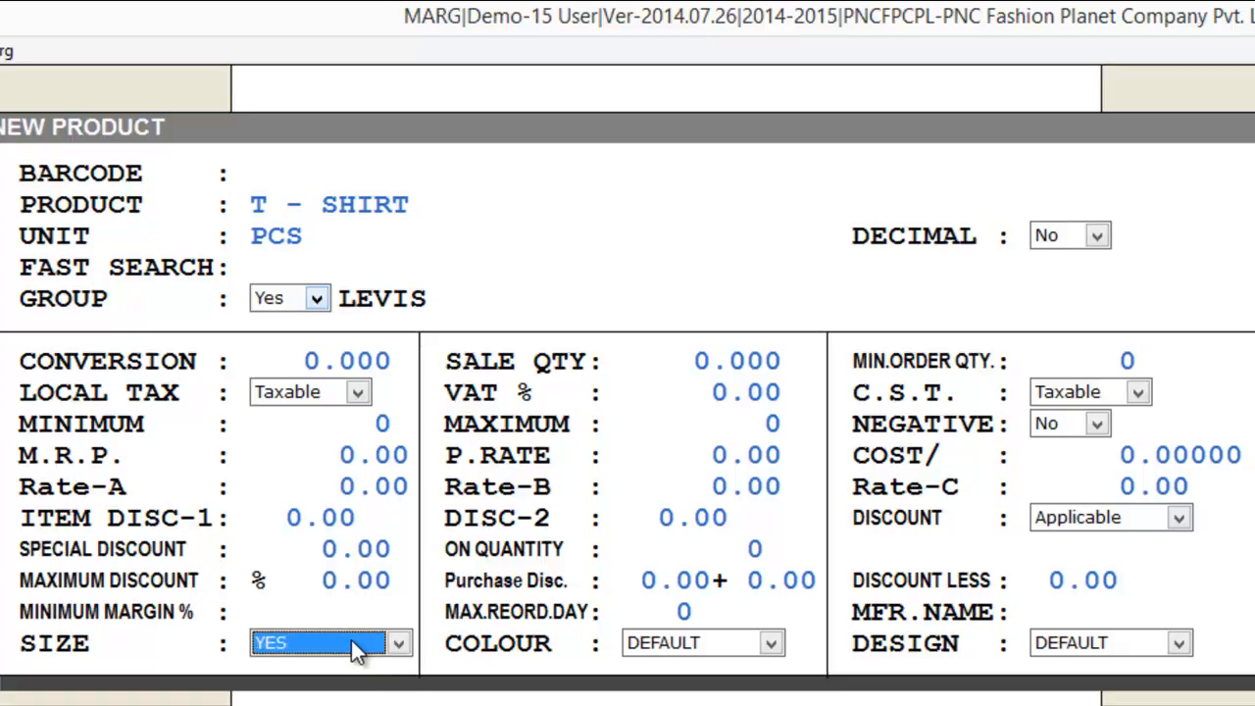
Set the Colour option of the T - SHIRT product to YES
{"action": "key", "text": "Return"}
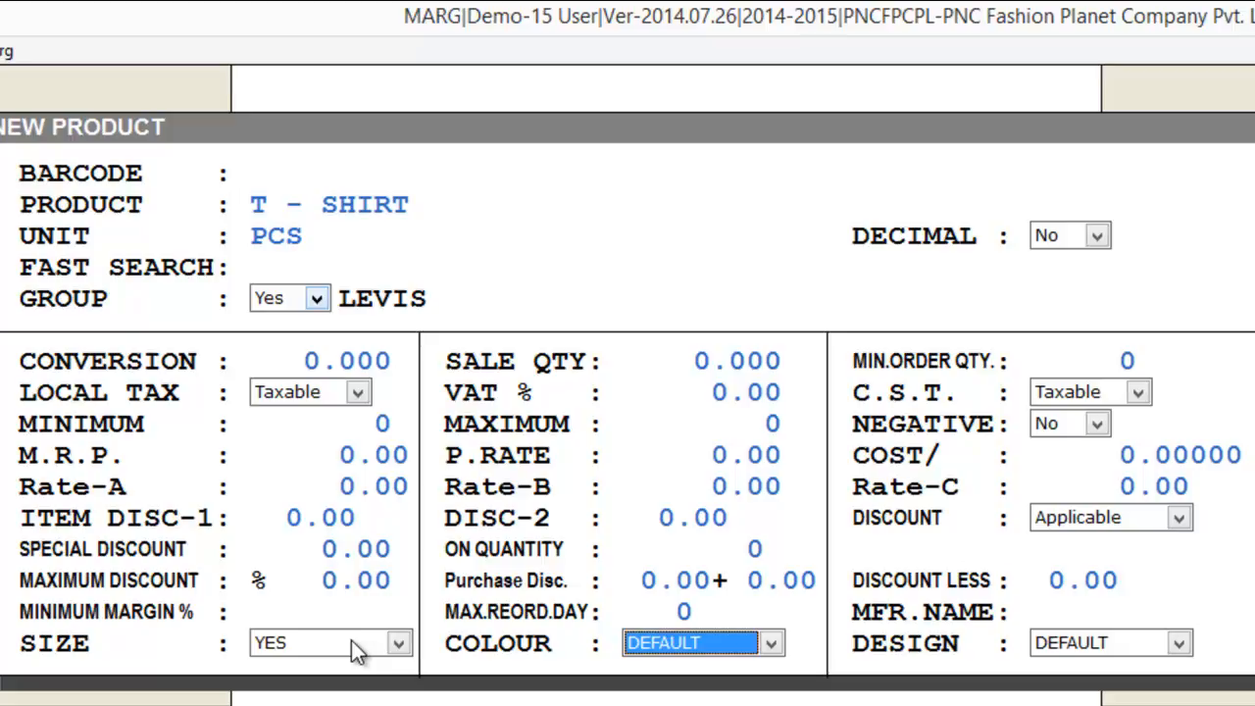
{"action": "key", "text": "alt+Down"}
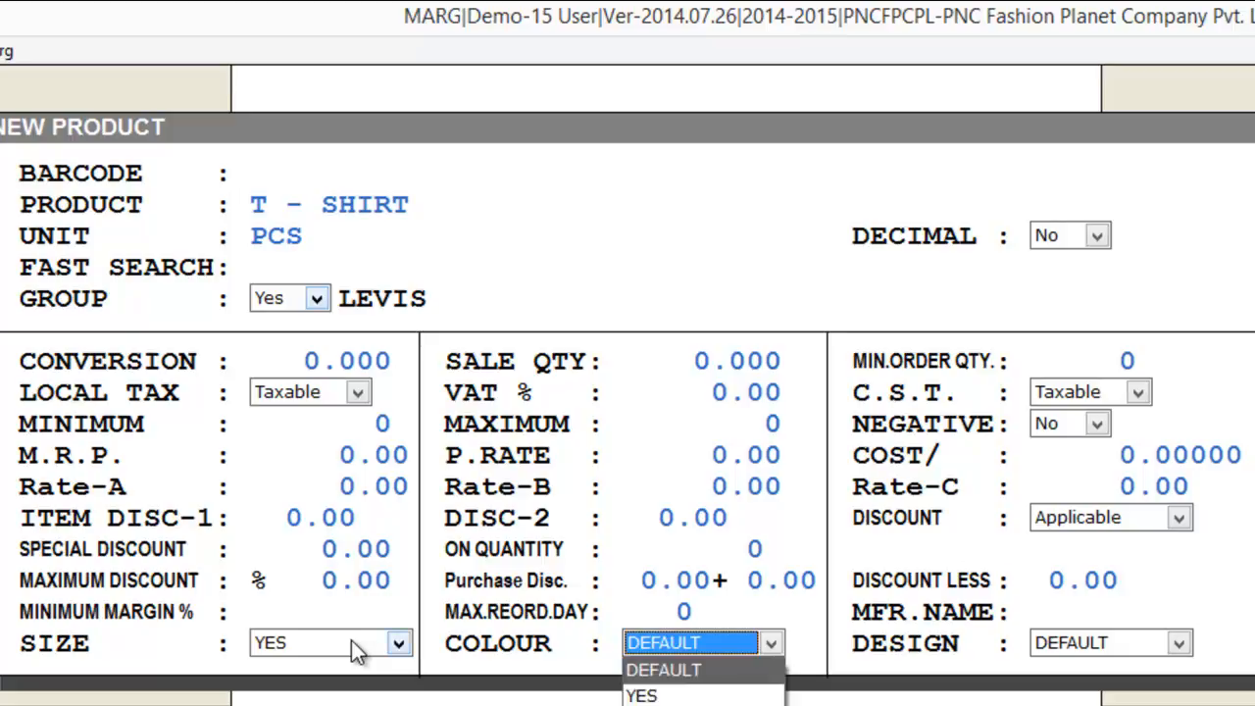
{"action": "key", "text": "Down"}
{"action": "key", "text": "Down"}
{"action": "key", "text": "Up"}
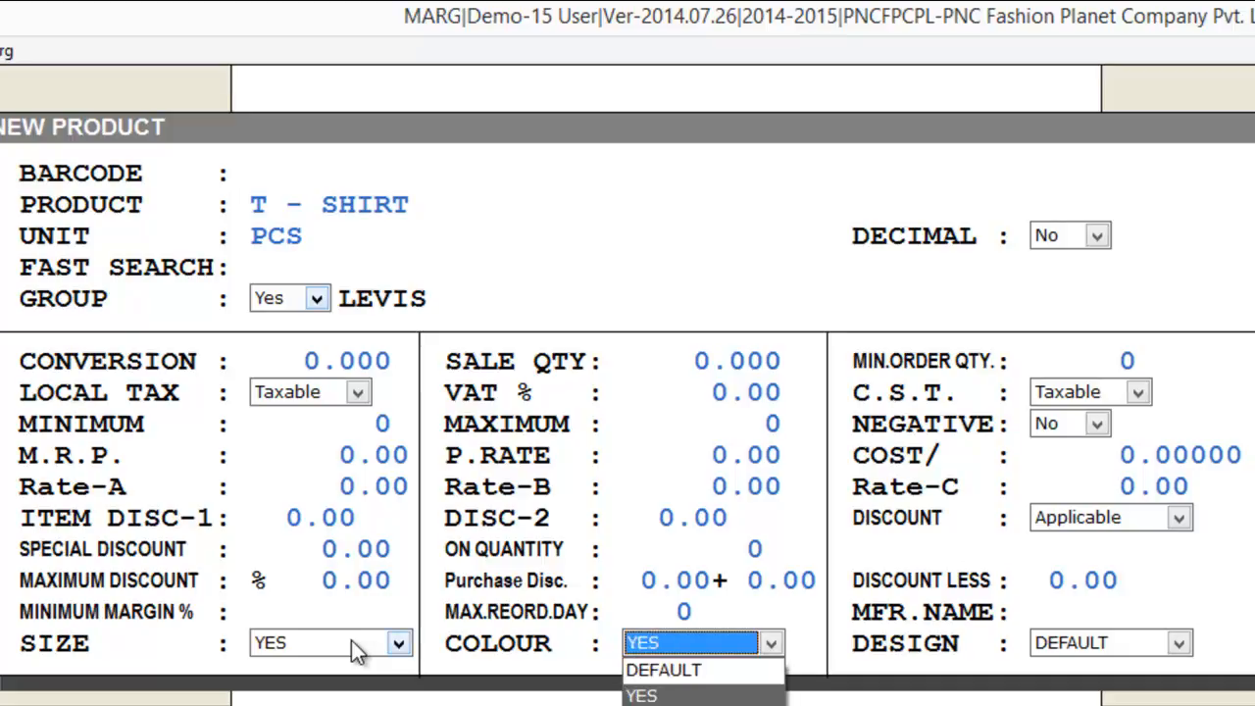
{"action": "key", "text": "Up"}
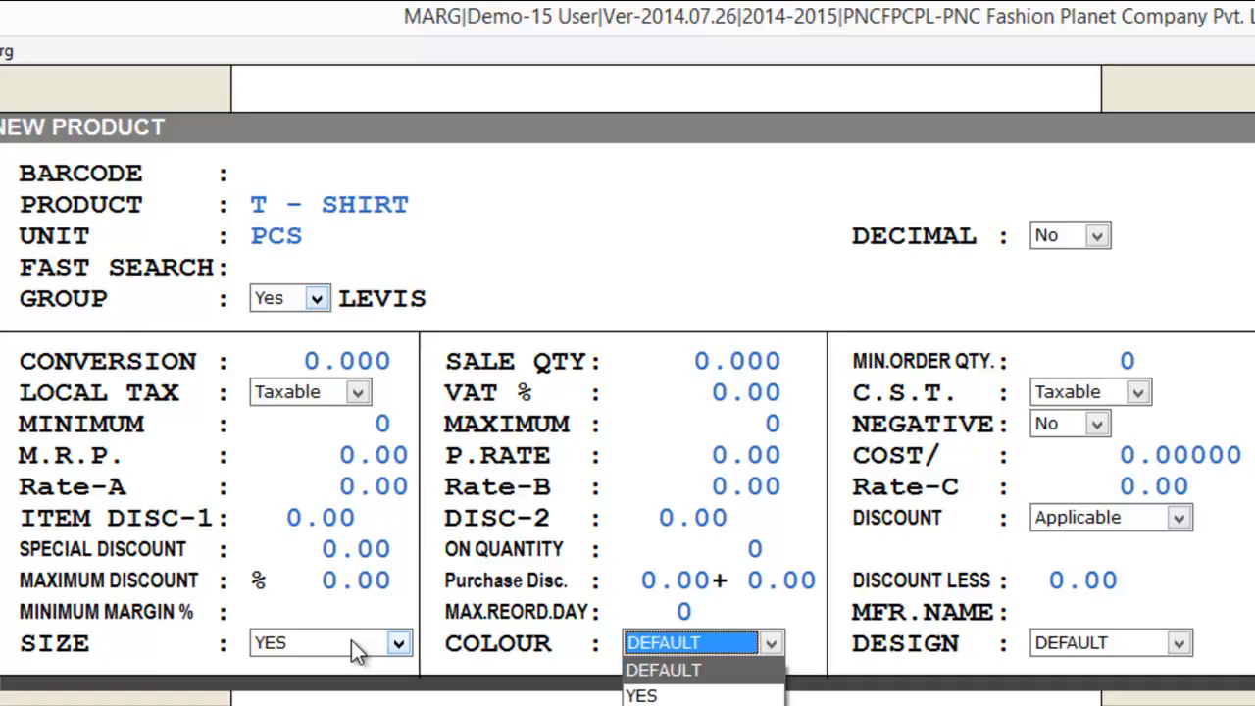
{"action": "key", "text": "Down"}
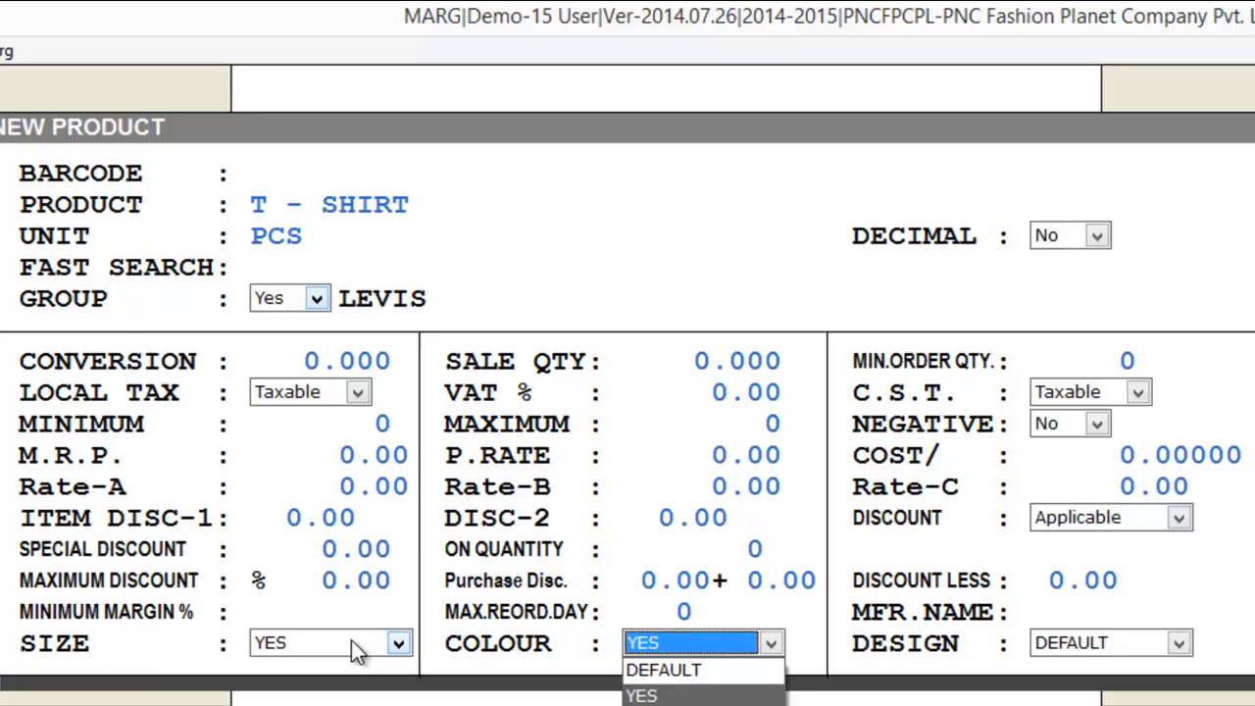
{"action": "key", "text": "Down"}
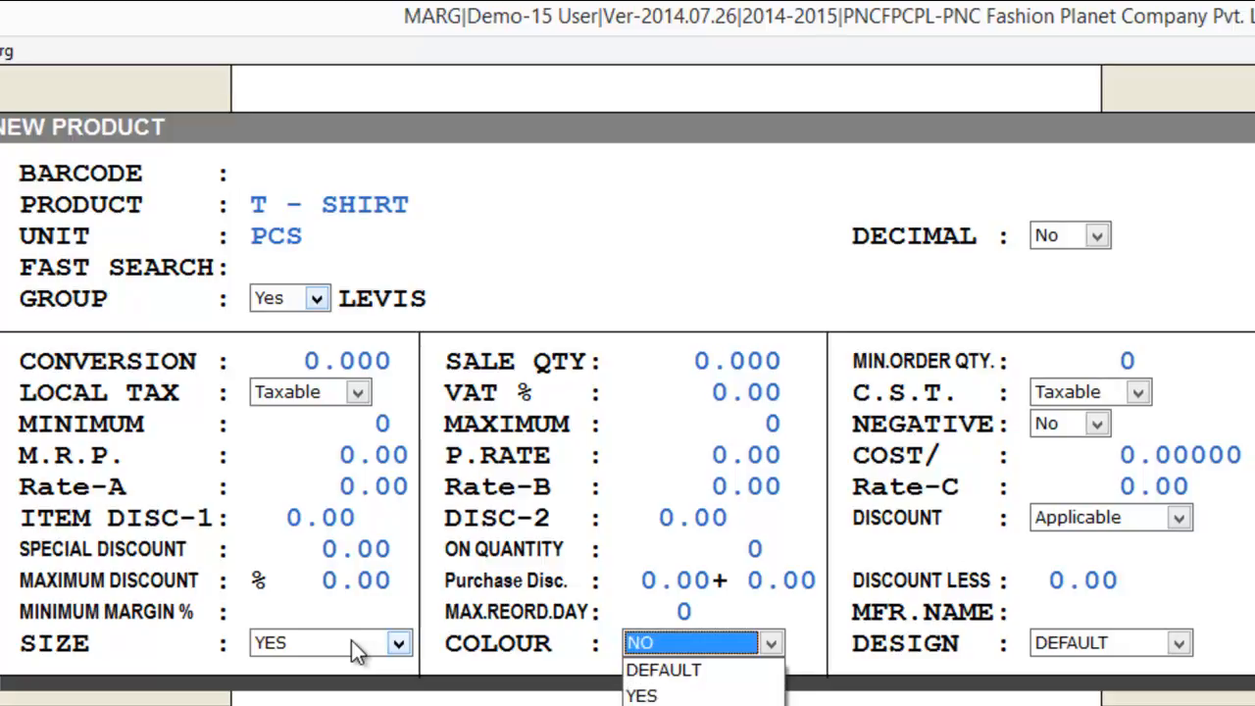
{"action": "key", "text": "Up"}
{"action": "key", "text": "Return"}
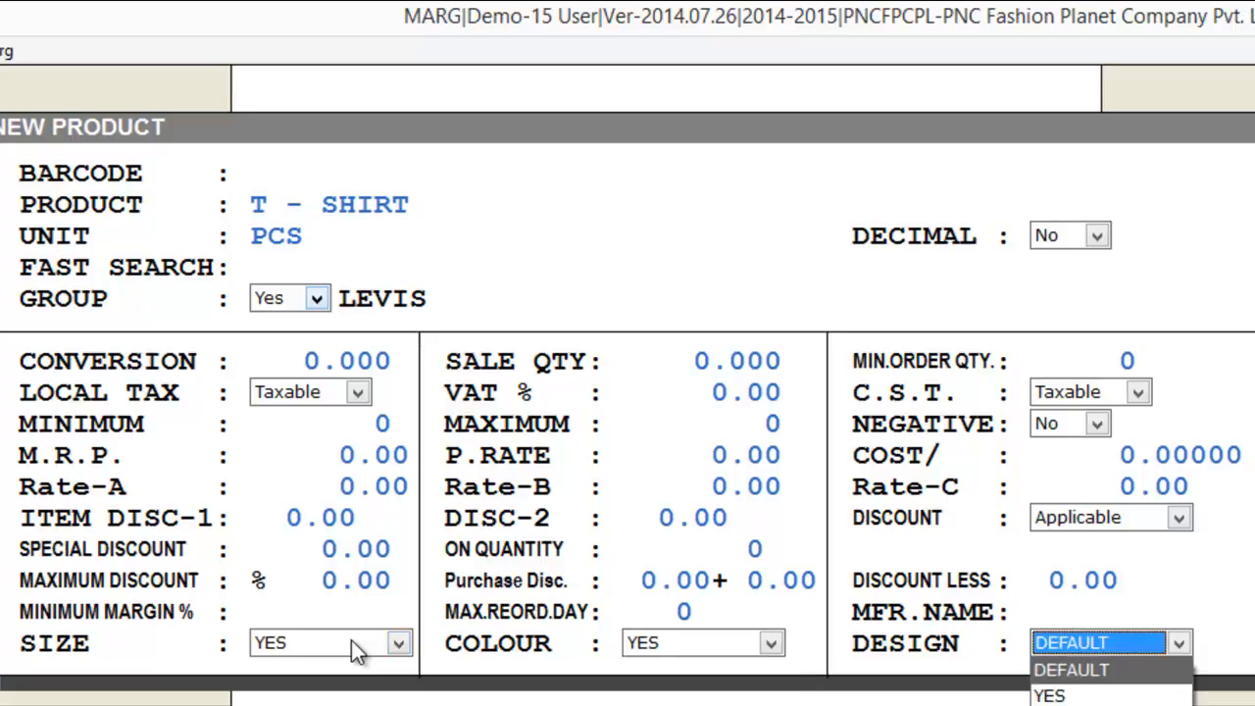
Set the Design option of the T - SHIRT product to YES and proceed to its size selection
{"action": "key", "text": "Down"}
{"action": "key", "text": "Down"}
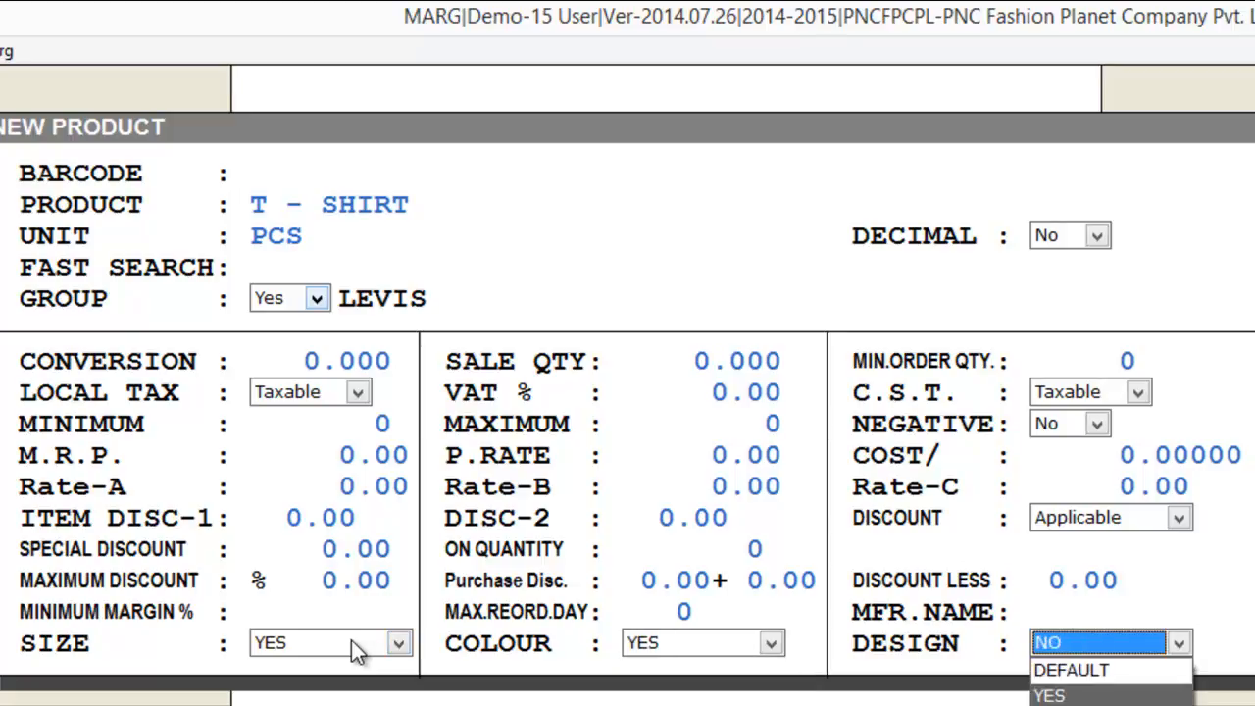
{"action": "key", "text": "Up"}
{"action": "key", "text": "Up"}
{"action": "key", "text": "Down"}
{"action": "key", "text": "Up"}
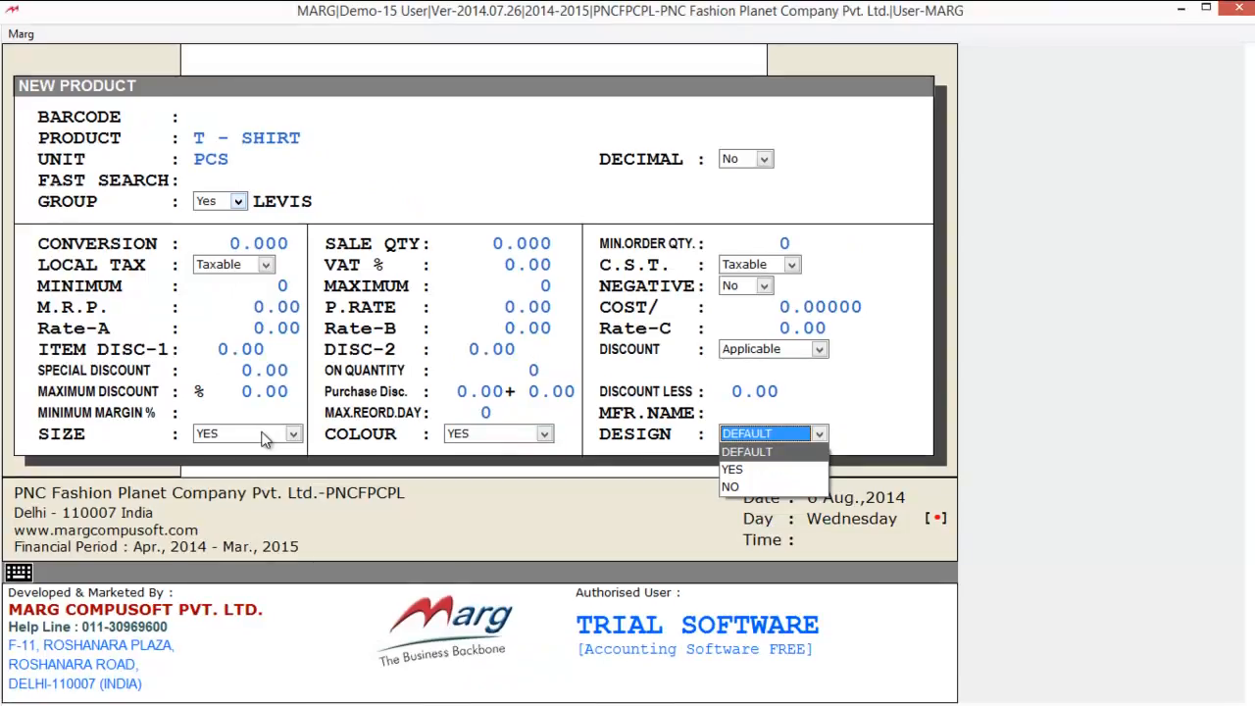
{"action": "key", "text": "Down"}
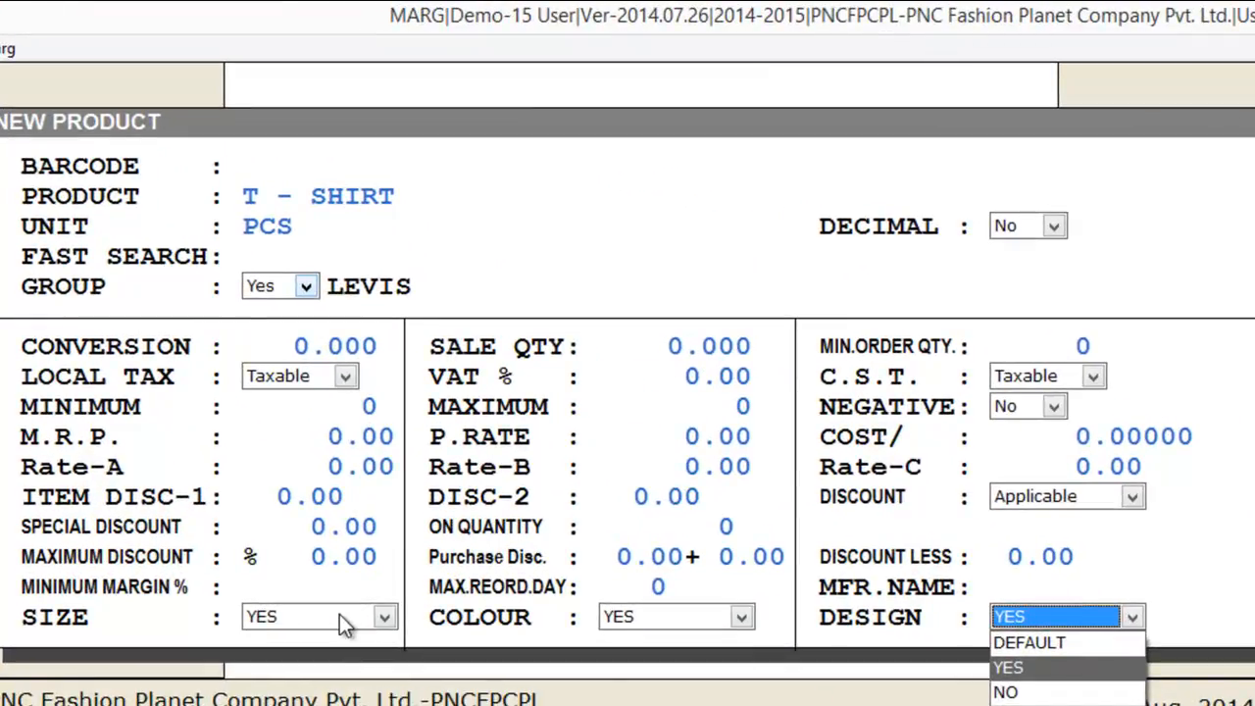
{"action": "key", "text": "Down"}
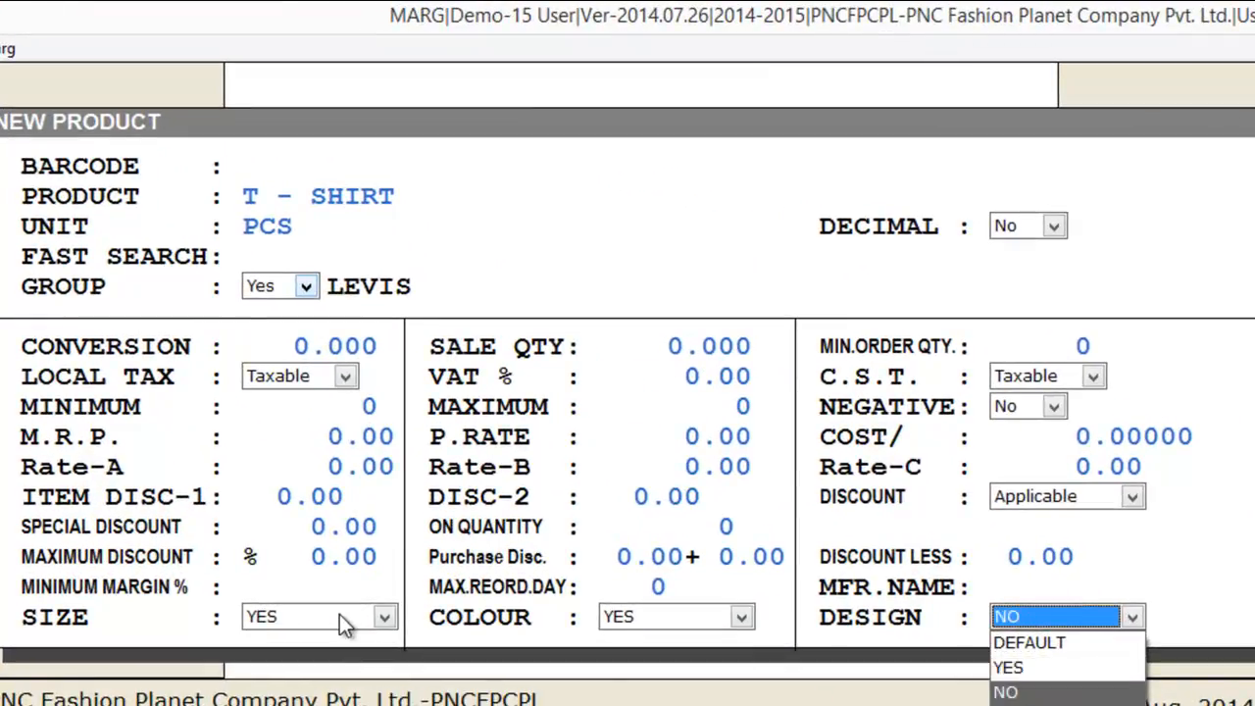
{"action": "key", "text": "Up"}
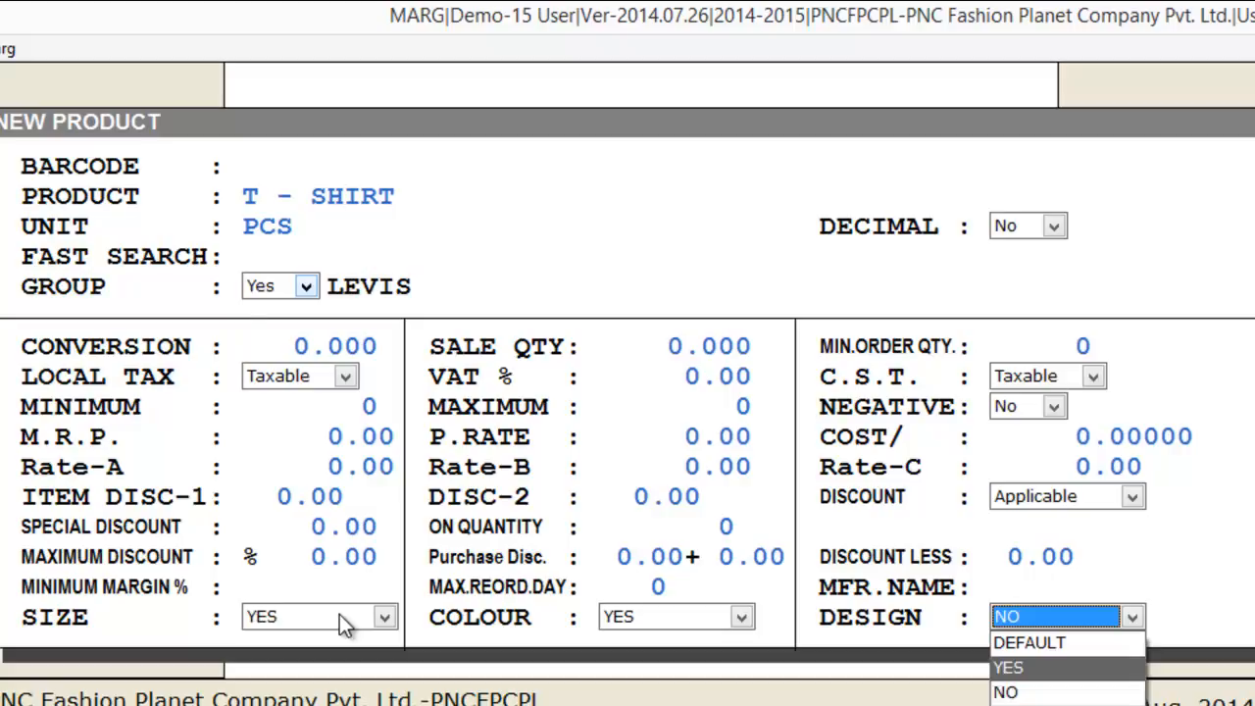
{"action": "key", "text": "Return"}
{"action": "key", "text": "Return"}
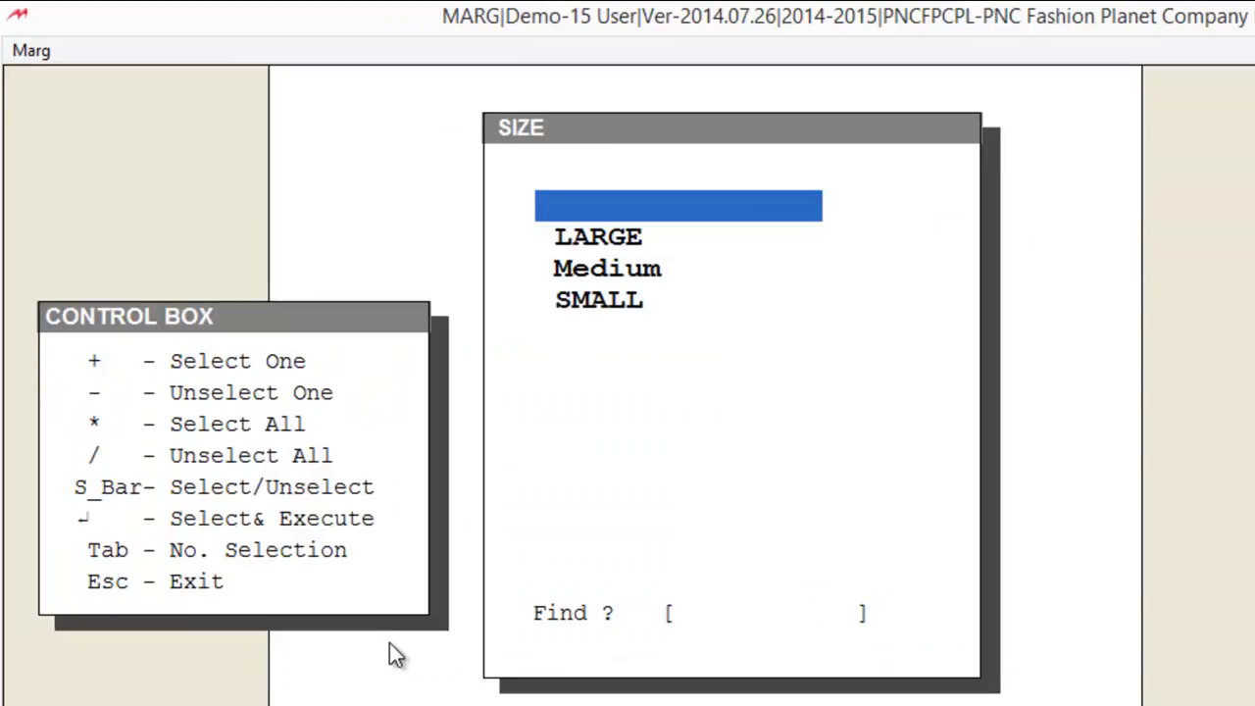
Choose Medium as the size for the T - SHIRT product and confirm the selection
{"action": "key", "text": "Down"}
{"action": "key", "text": "Down"}
{"action": "key", "text": "Up"}
{"action": "key", "text": "Up"}
{"action": "key", "text": "Down"}
{"action": "key", "text": "Down"}
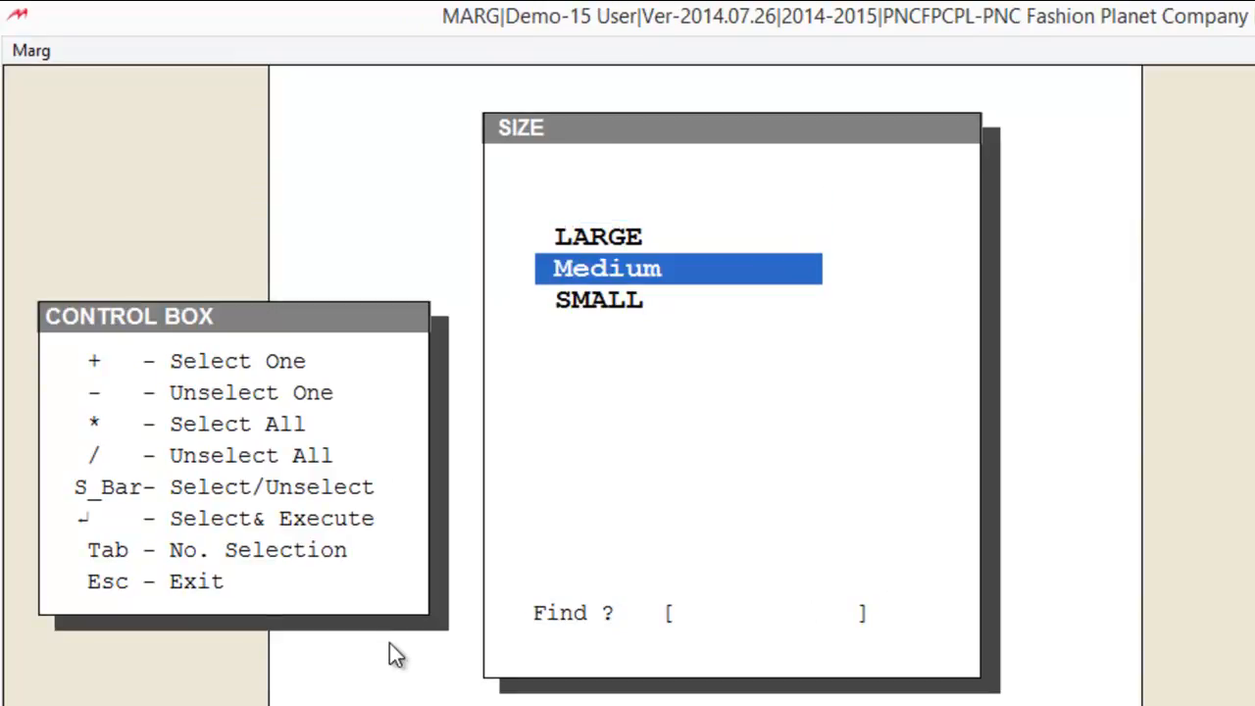
{"action": "key", "text": "space"}
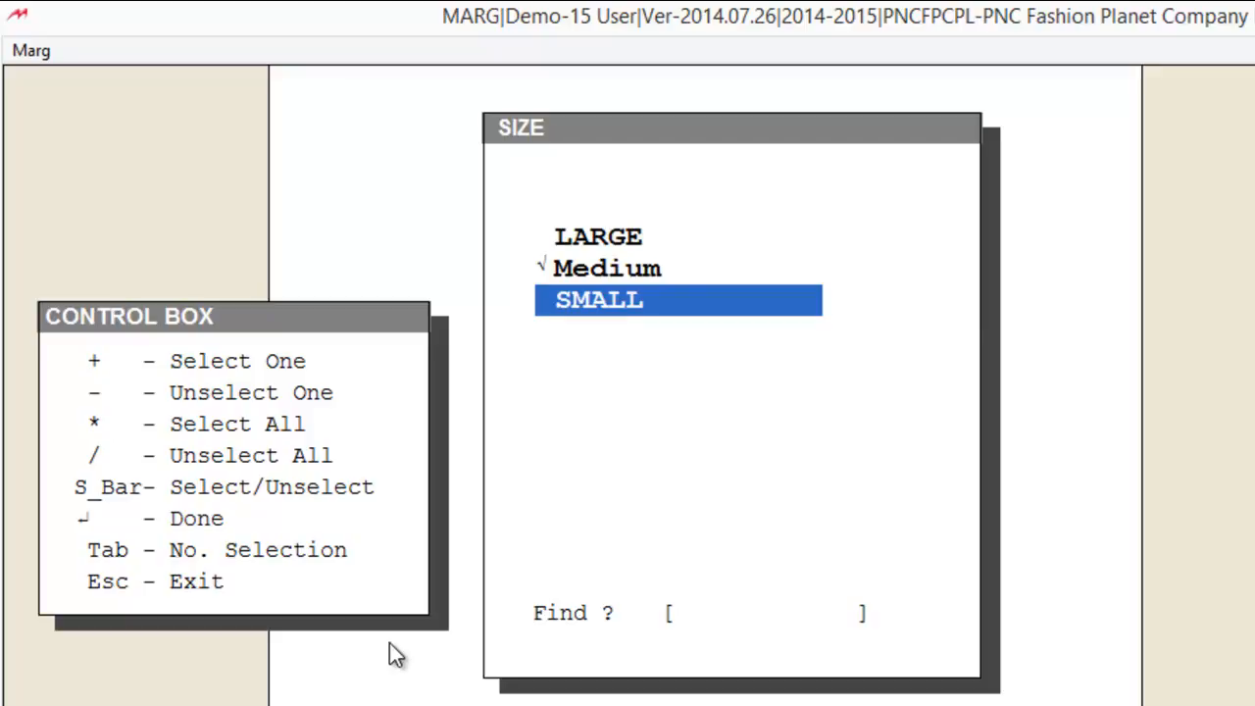
{"action": "key", "text": "Up"}
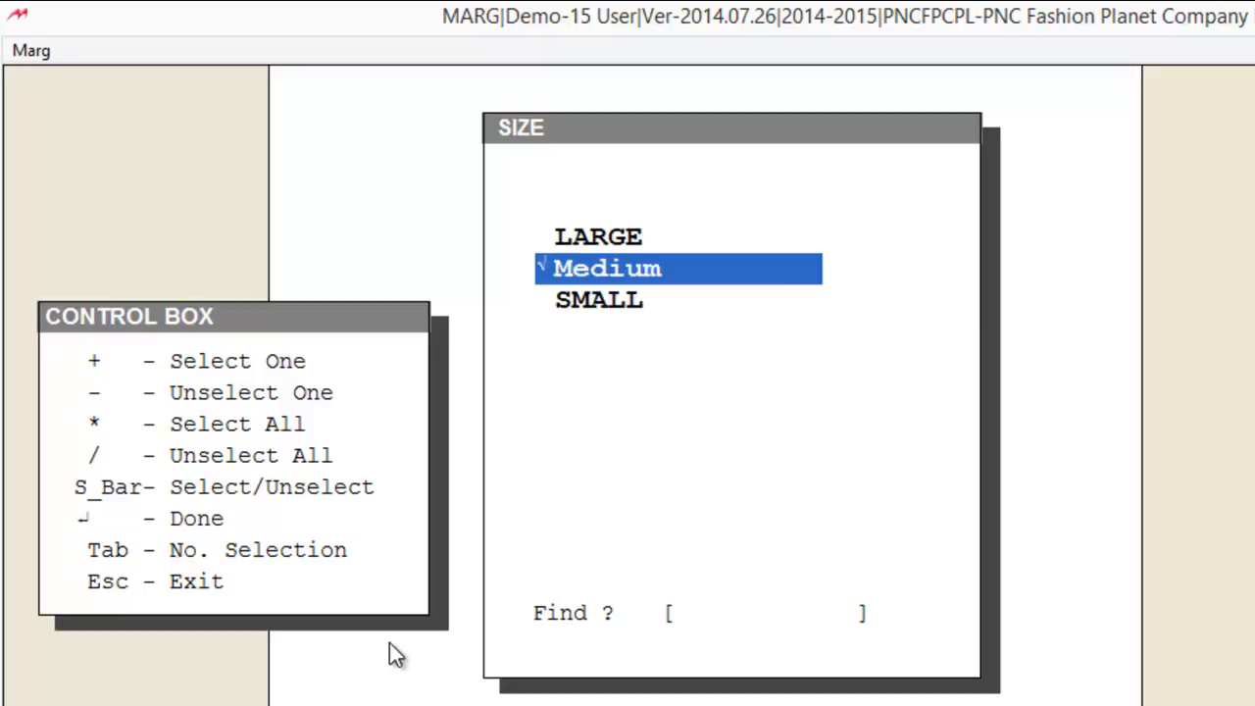
{"action": "key", "text": "Return"}
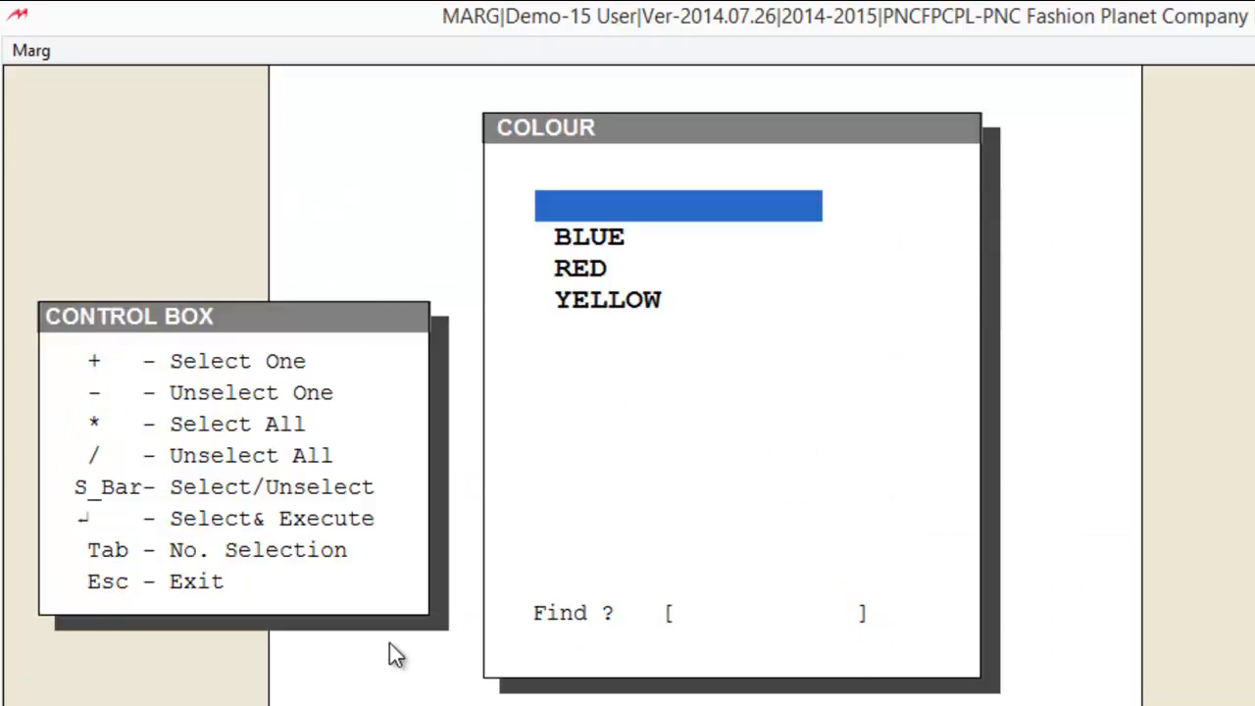
Choose YELLOW as the colour for the T - SHIRT product and confirm the selection
{"action": "key", "text": "Down"}
{"action": "key", "text": "Down"}
{"action": "key", "text": "Down"}
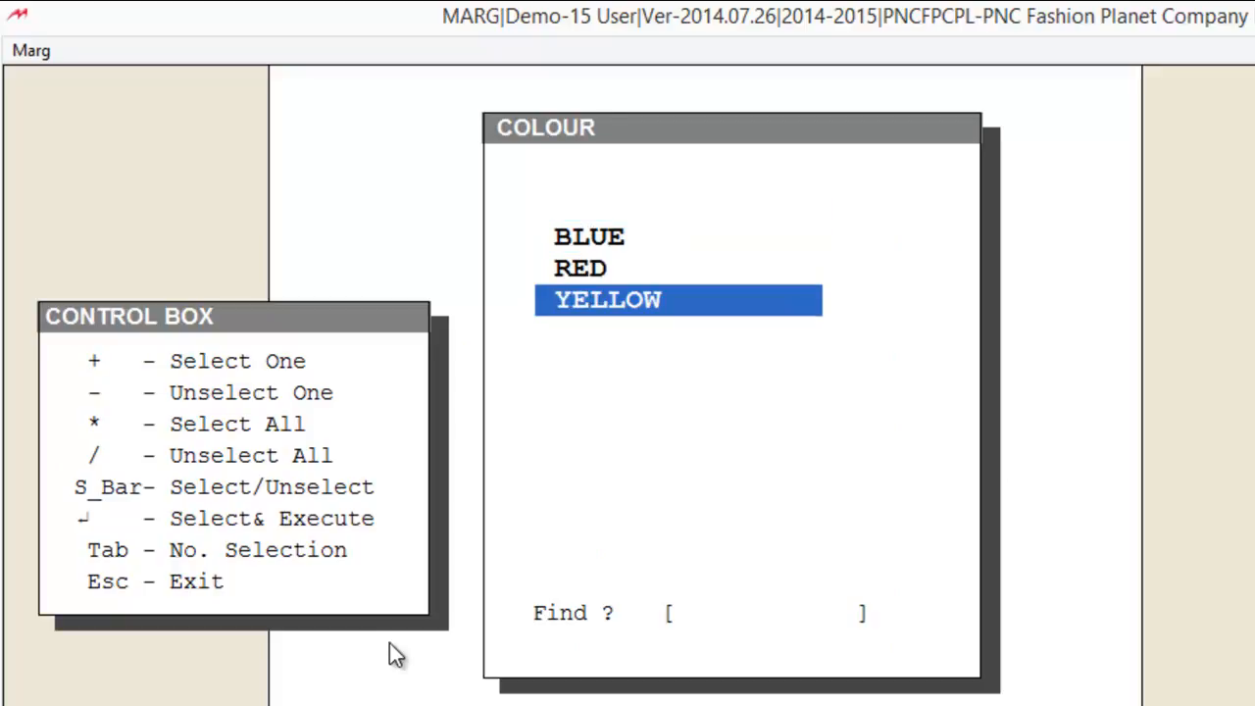
{"action": "key", "text": "space"}
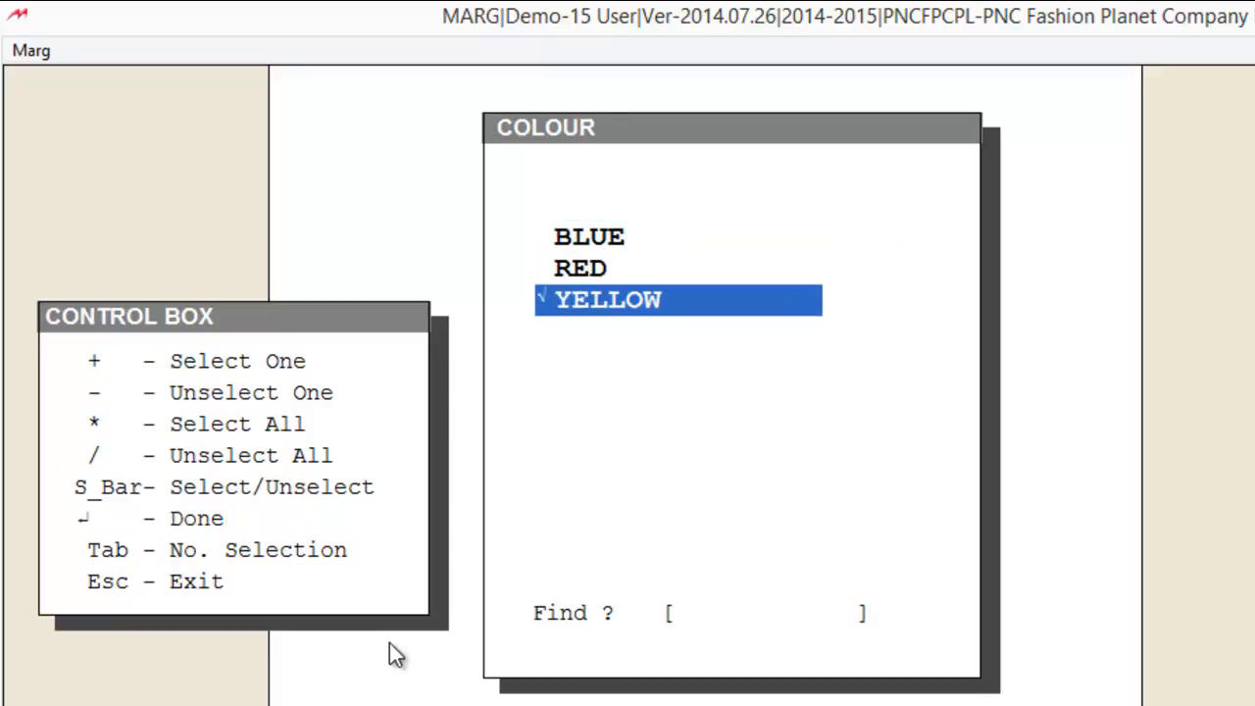
{"action": "key", "text": "Return"}
Choose PARTY WEAR as the design for the T - SHIRT product and finish creating the item
{"action": "key", "text": "Down"}
{"action": "key", "text": "Down"}
{"action": "key", "text": "Down"}
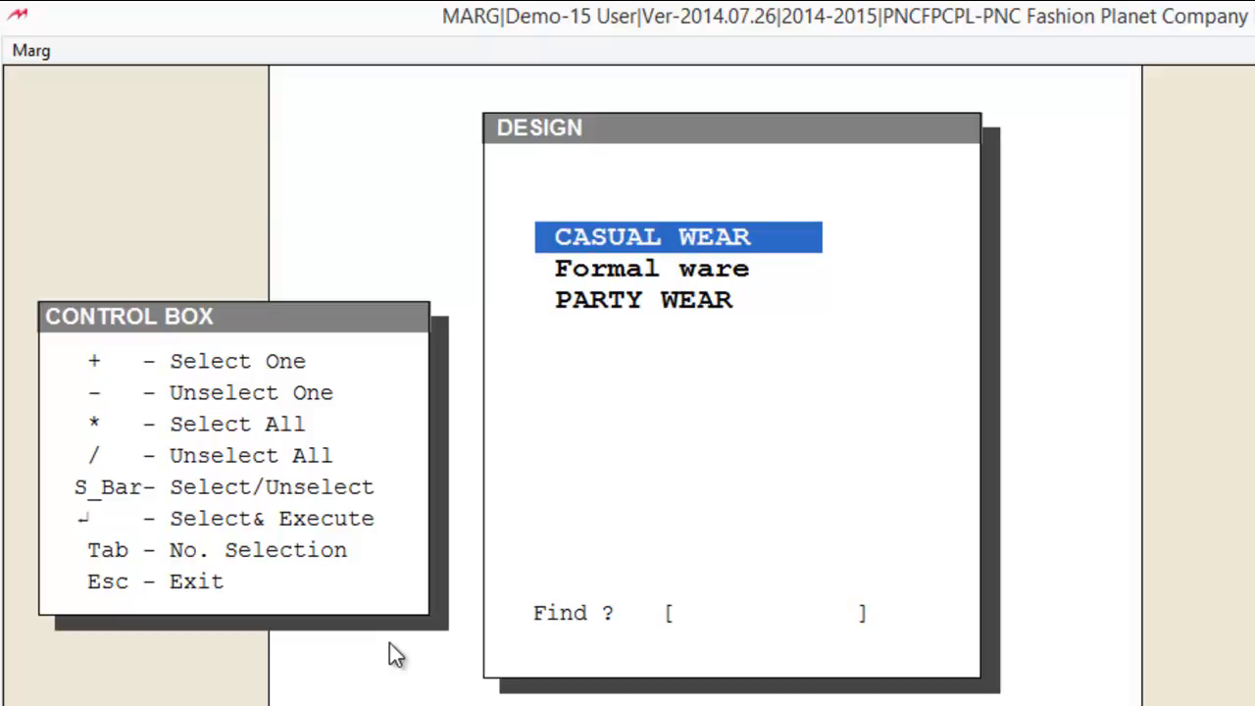
{"action": "key", "text": "Up"}
{"action": "key", "text": "Up"}
{"action": "key", "text": "Down"}
{"action": "key", "text": "Down"}
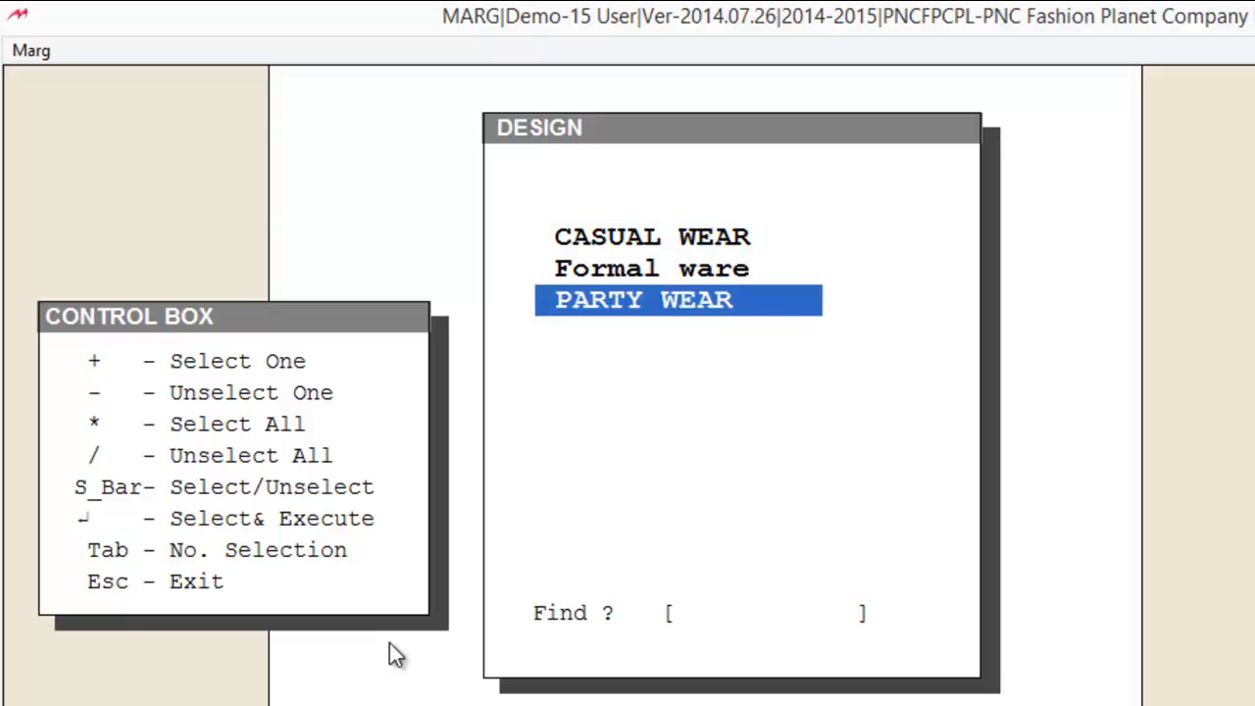
{"action": "key", "text": "Up"}
{"action": "key", "text": "Up"}
{"action": "key", "text": "Down"}
{"action": "key", "text": "Down"}
{"action": "key", "text": "space"}
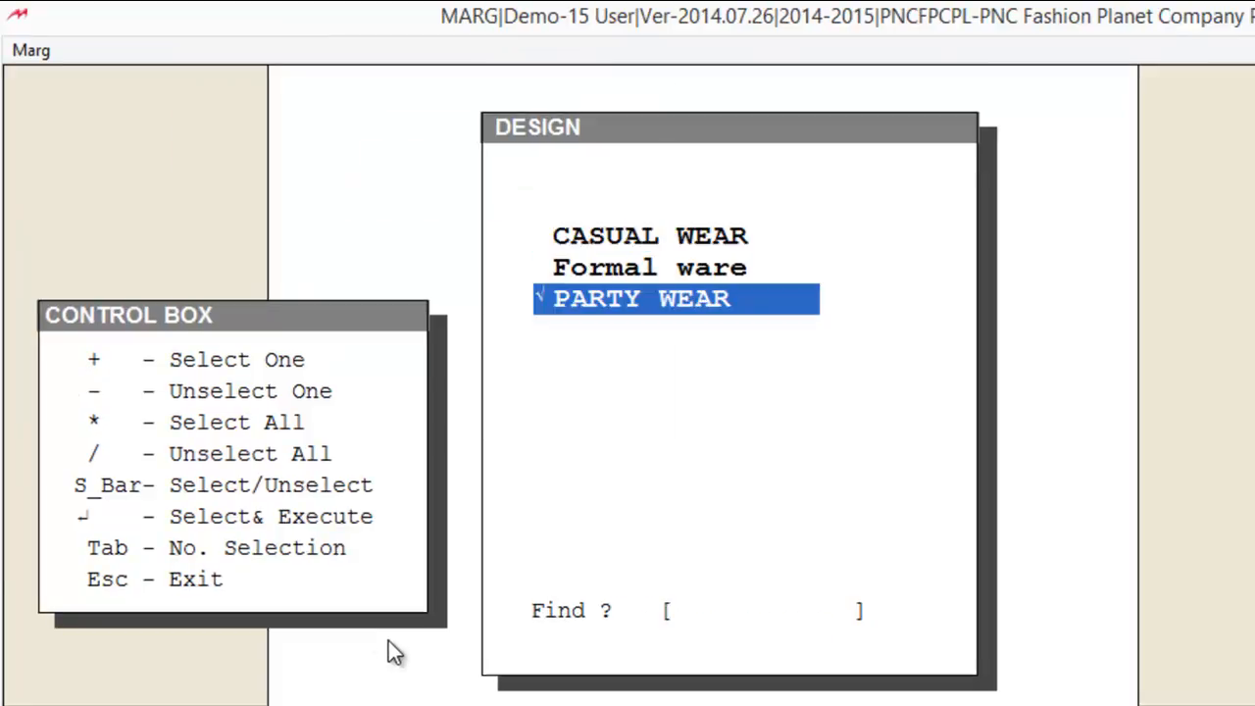
{"action": "key", "text": "Return"}
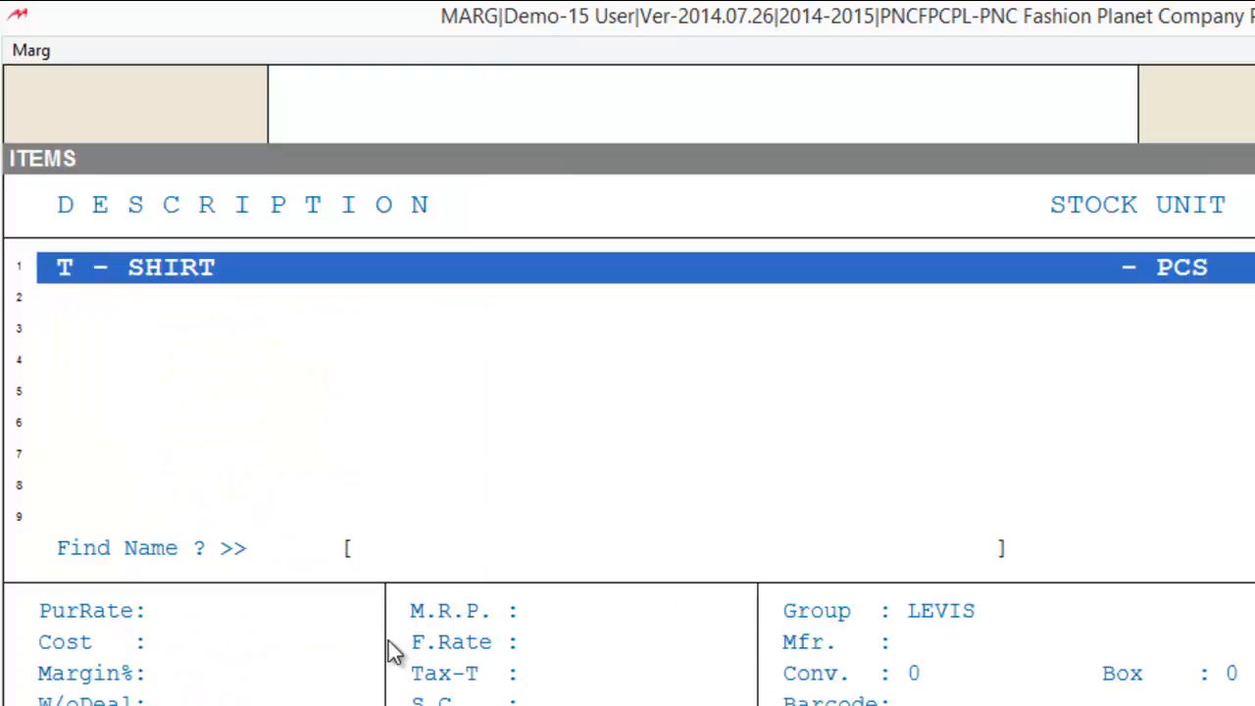
Leave the item list and start a new purchase entry against the CASH ledger
{"action": "key", "text": "Escape"}
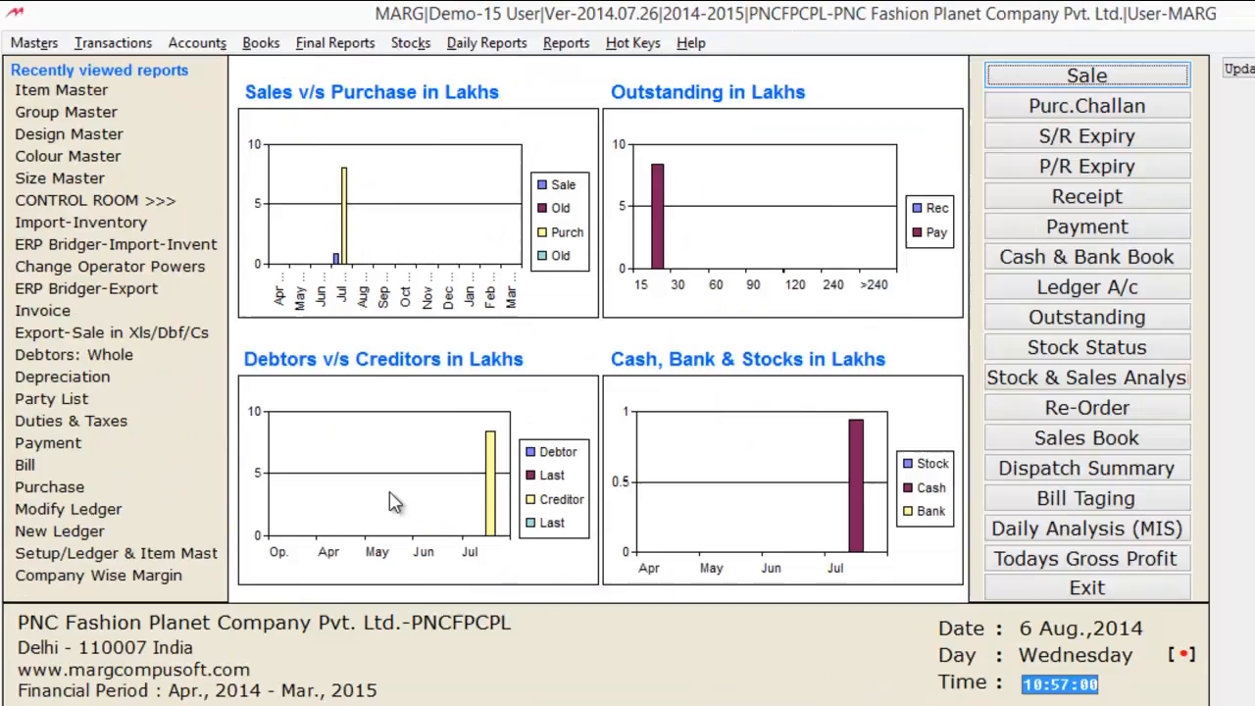
{"action": "key", "text": "Return"}
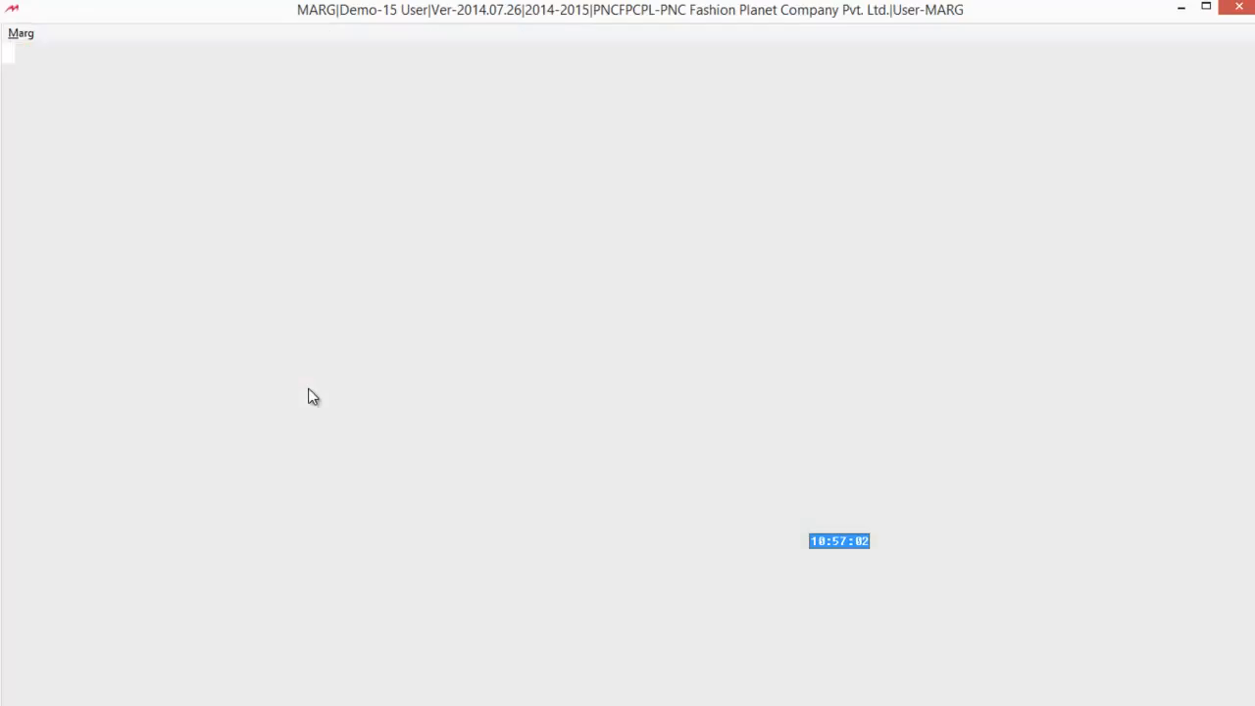
{"action": "key", "text": "Return"}
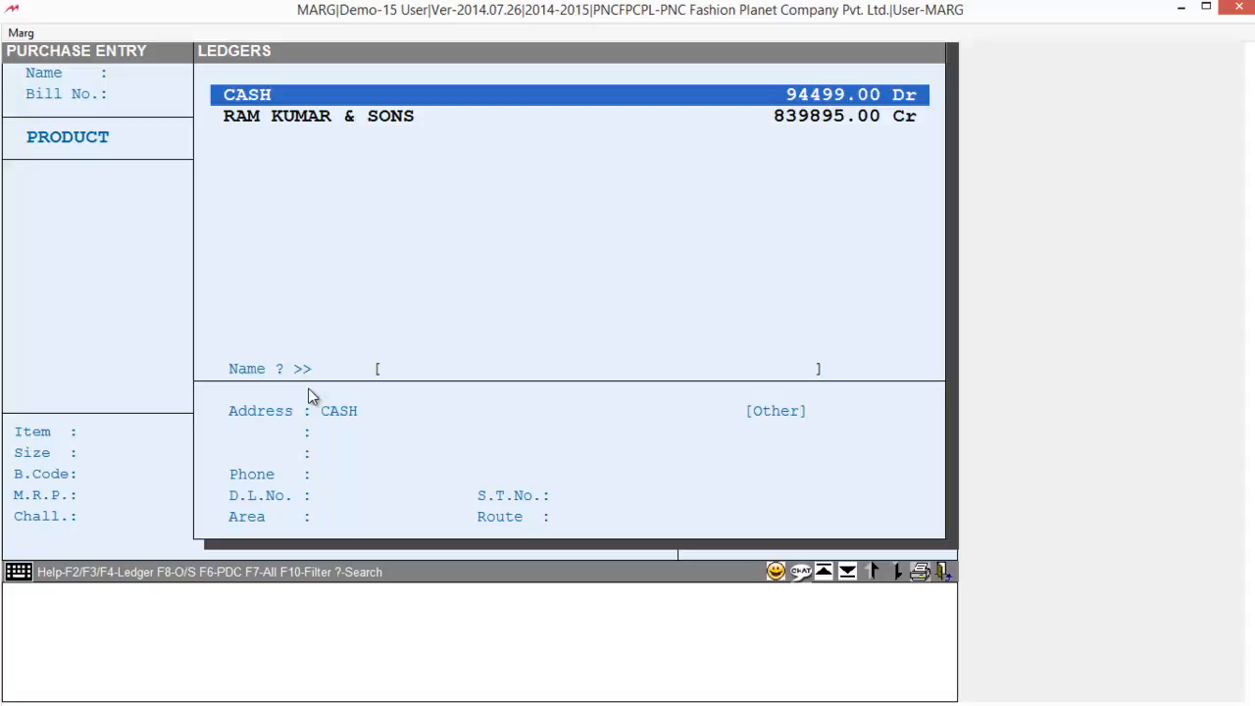
{"action": "key", "text": "Return"}
{"action": "key", "text": "Return"}
{"action": "key", "text": "Escape"}
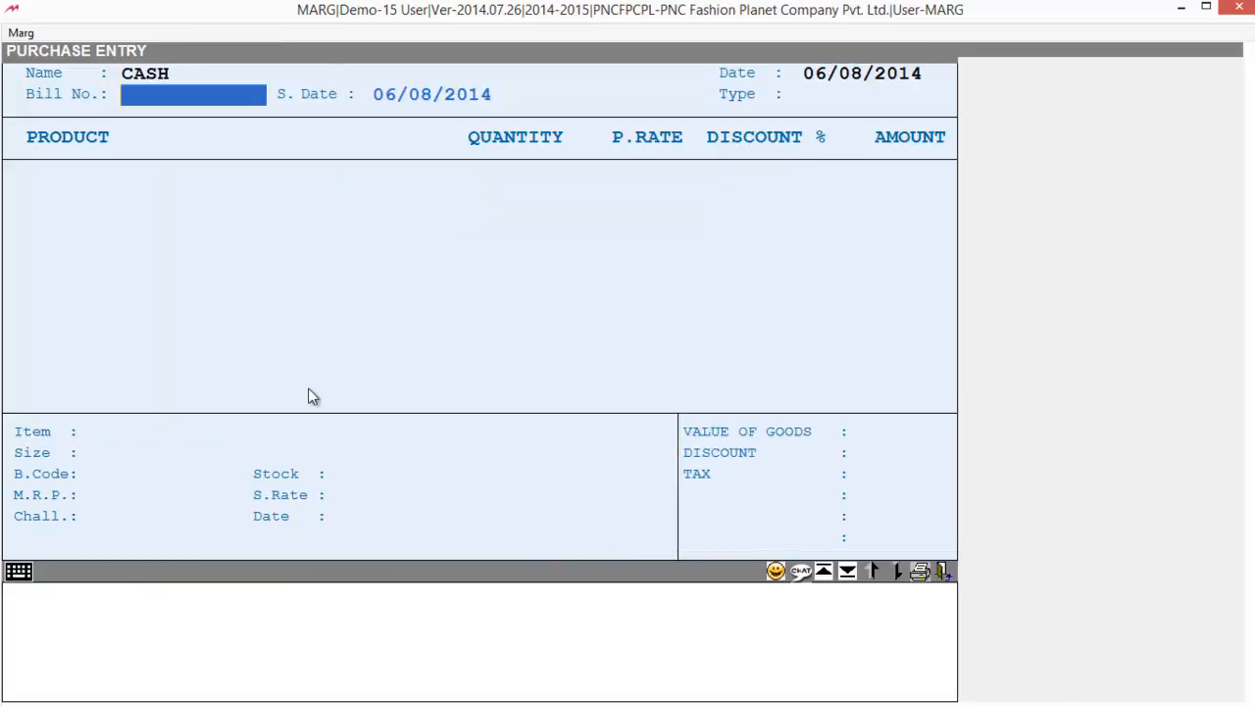
Enter bill number 232, leave the salesman blank and accept LOCAL as the purchase type
{"action": "type", "text": "232"}
{"action": "key", "text": "Return"}
{"action": "key", "text": "Return"}
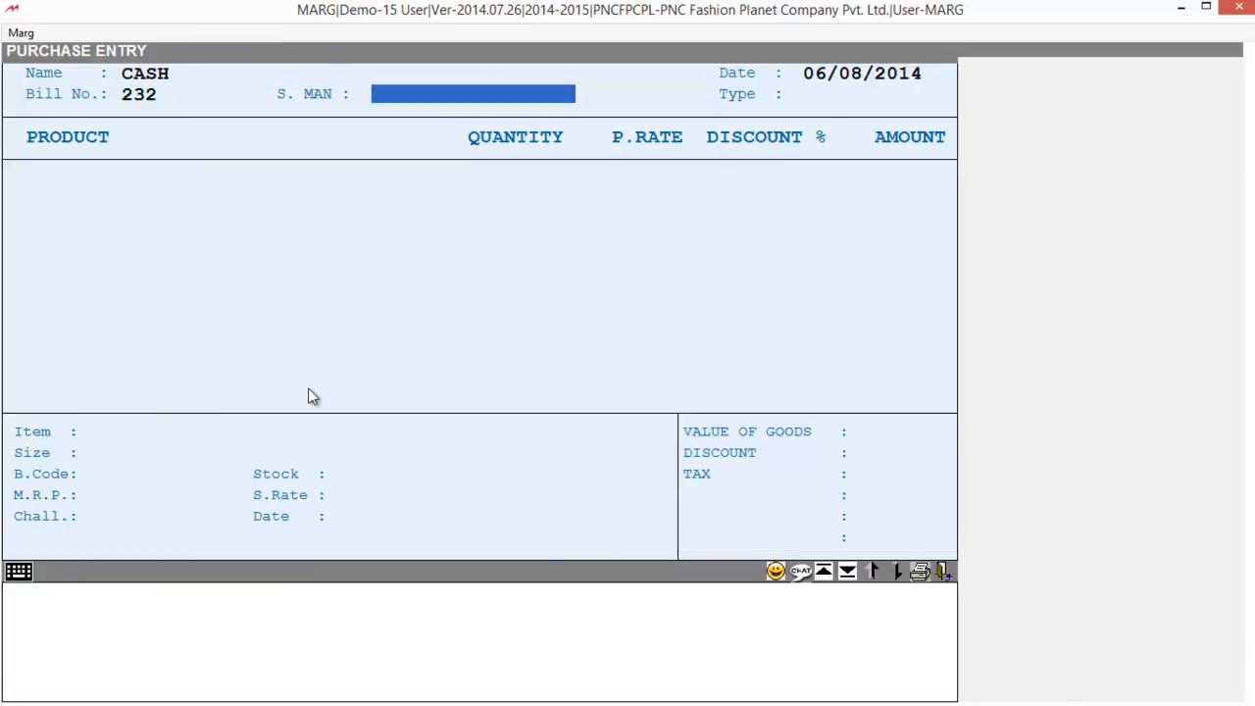
{"action": "key", "text": "Return"}
{"action": "key", "text": "Return"}
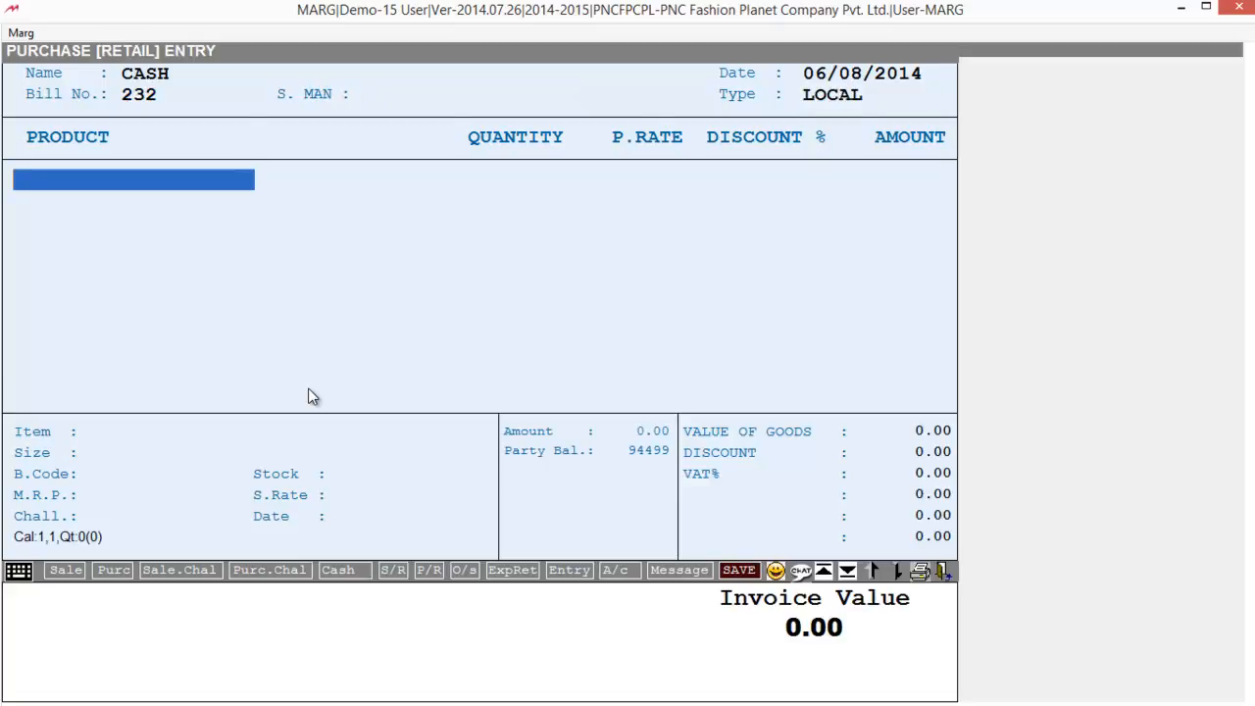
Add T - SHIRT to the purchase entry with size Medium, colour YELLOW and design PARTY WEAR
{"action": "key", "text": "Return"}
{"action": "key", "text": "Down"}
{"action": "key", "text": "Down"}
{"action": "key", "text": "Return"}
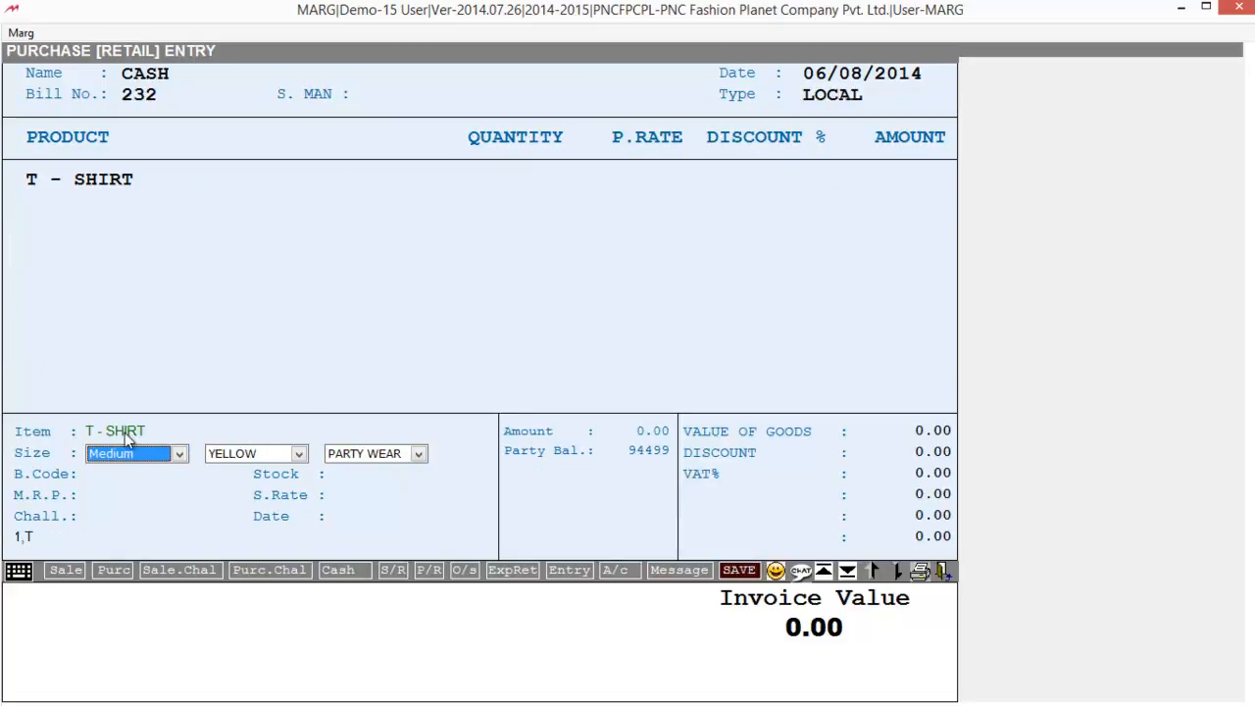
{"action": "left_click", "coordinate": [178, 455]}
{"action": "key", "text": "Return"}
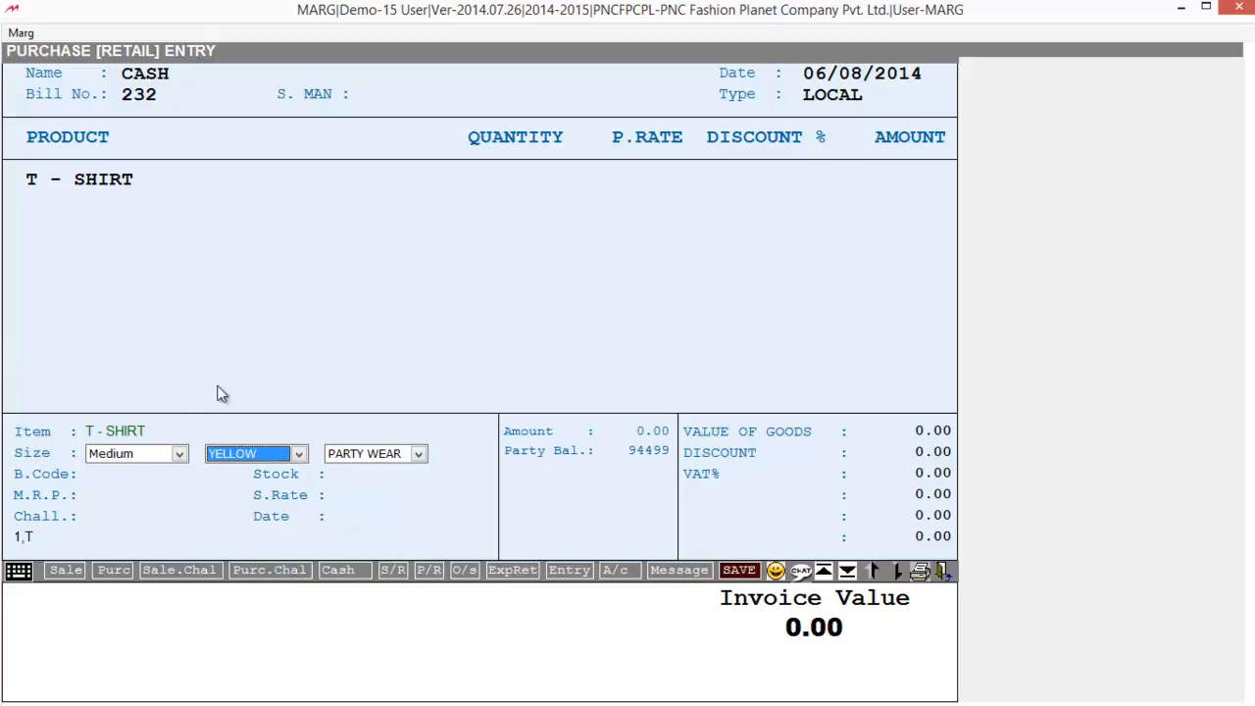
{"action": "key", "text": "Return"}
{"action": "key", "text": "Return"}
Set the M.R.P. of the T - SHIRT line to 400 and its quantity to 200
{"action": "type", "text": "400 ."}
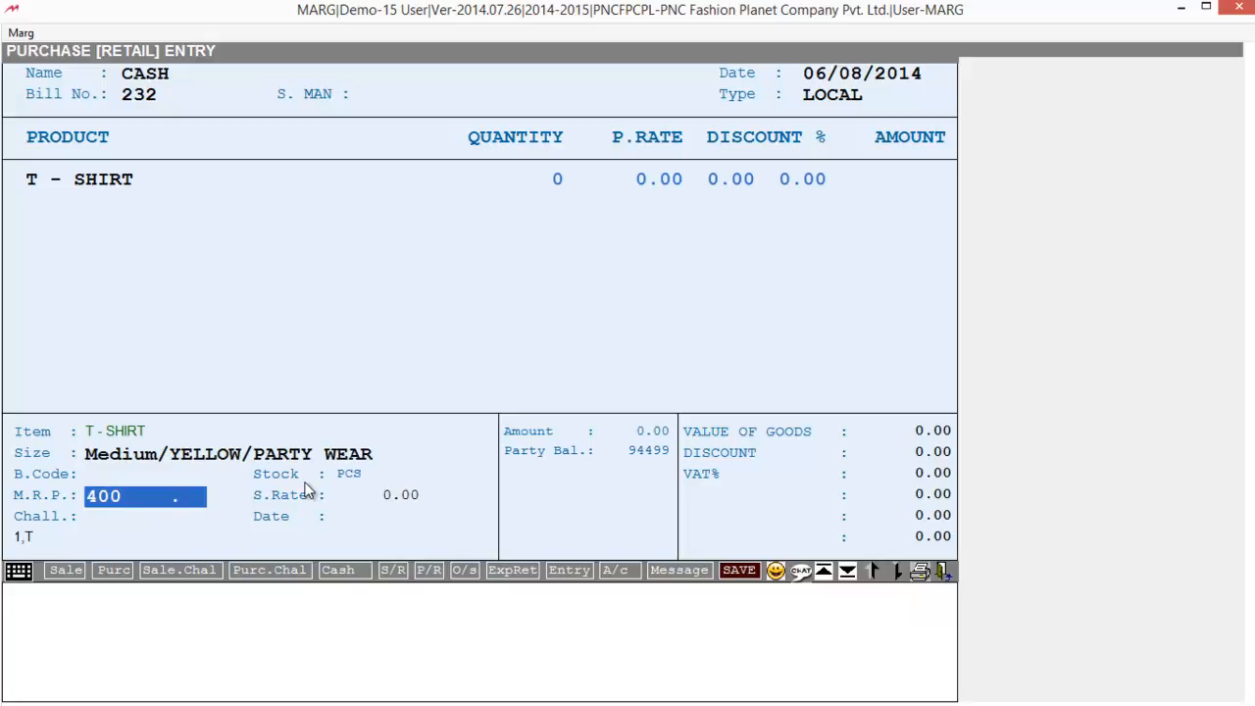
{"action": "key", "text": "Return"}
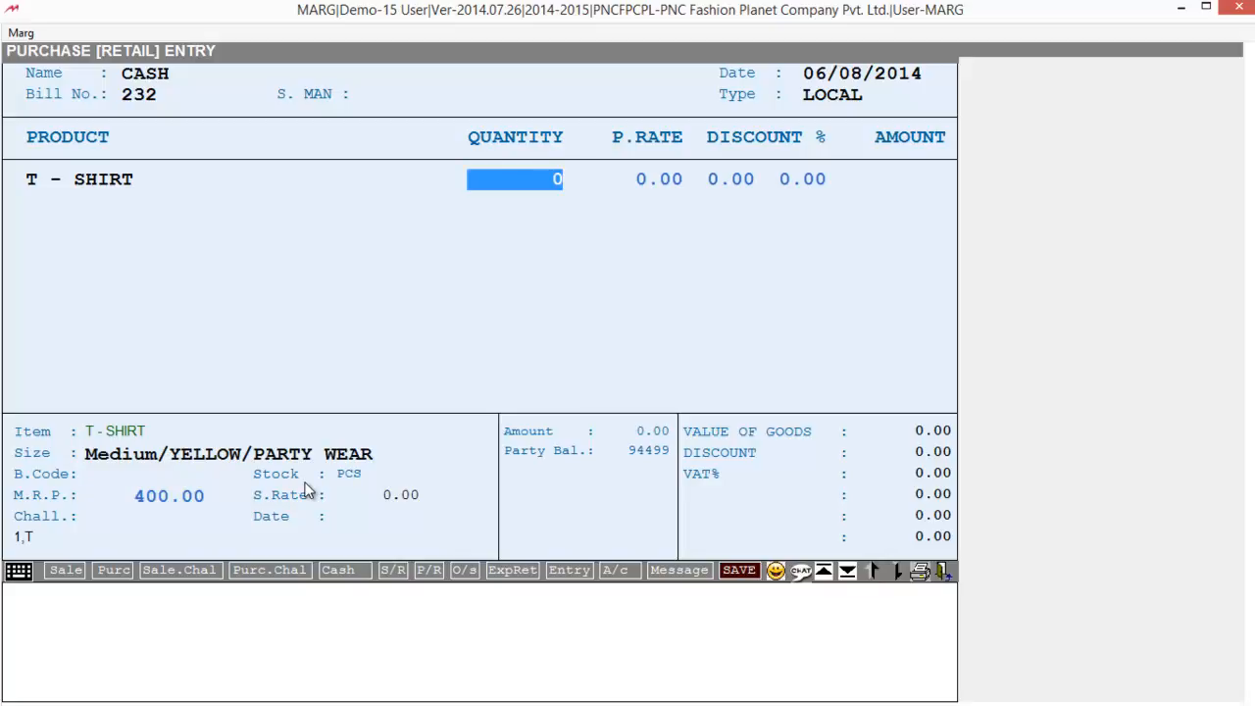
{"action": "type", "text": "200"}
{"action": "key", "text": "Return"}
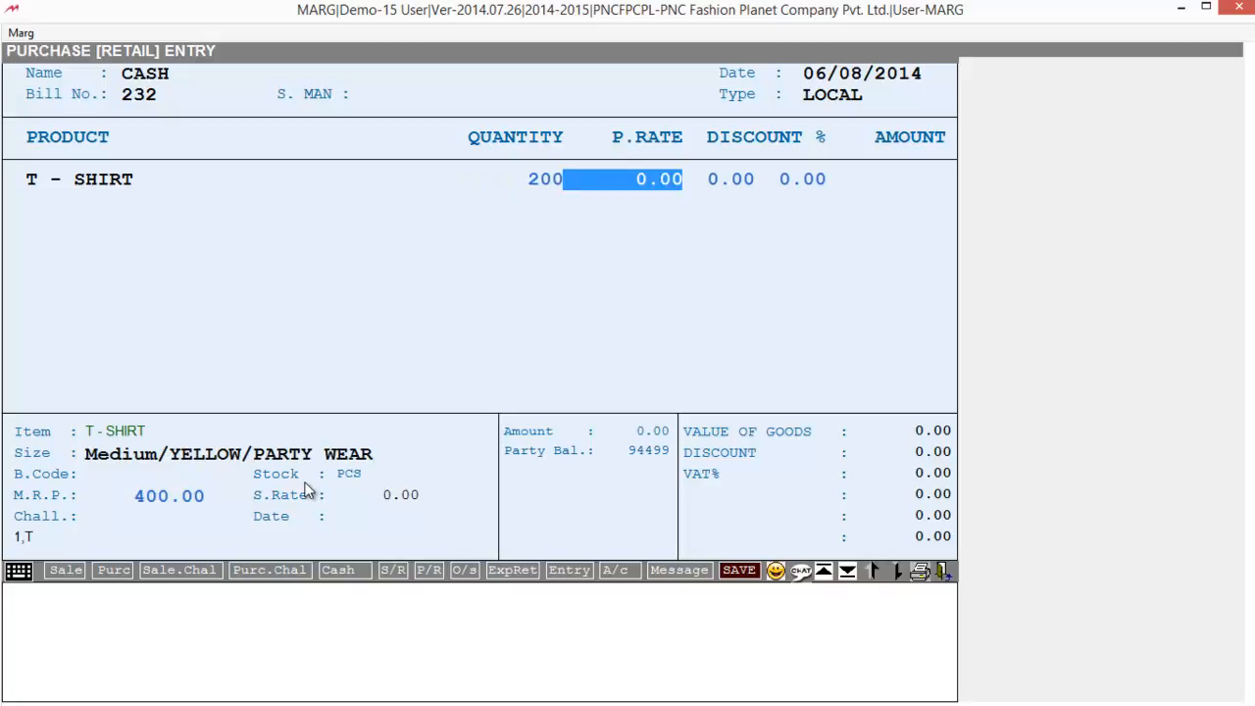
Set the purchase rate of the T - SHIRT line to 300 without discounts and complete the line
{"action": "type", "text": "300"}
{"action": "key", "text": "Return"}
{"action": "key", "text": "Return"}
{"action": "key", "text": "Return"}
{"action": "key", "text": "Return"}
{"action": "key", "text": "Return"}
{"action": "key", "text": "Return"}
{"action": "key", "text": "Return"}
{"action": "key", "text": "Return"}
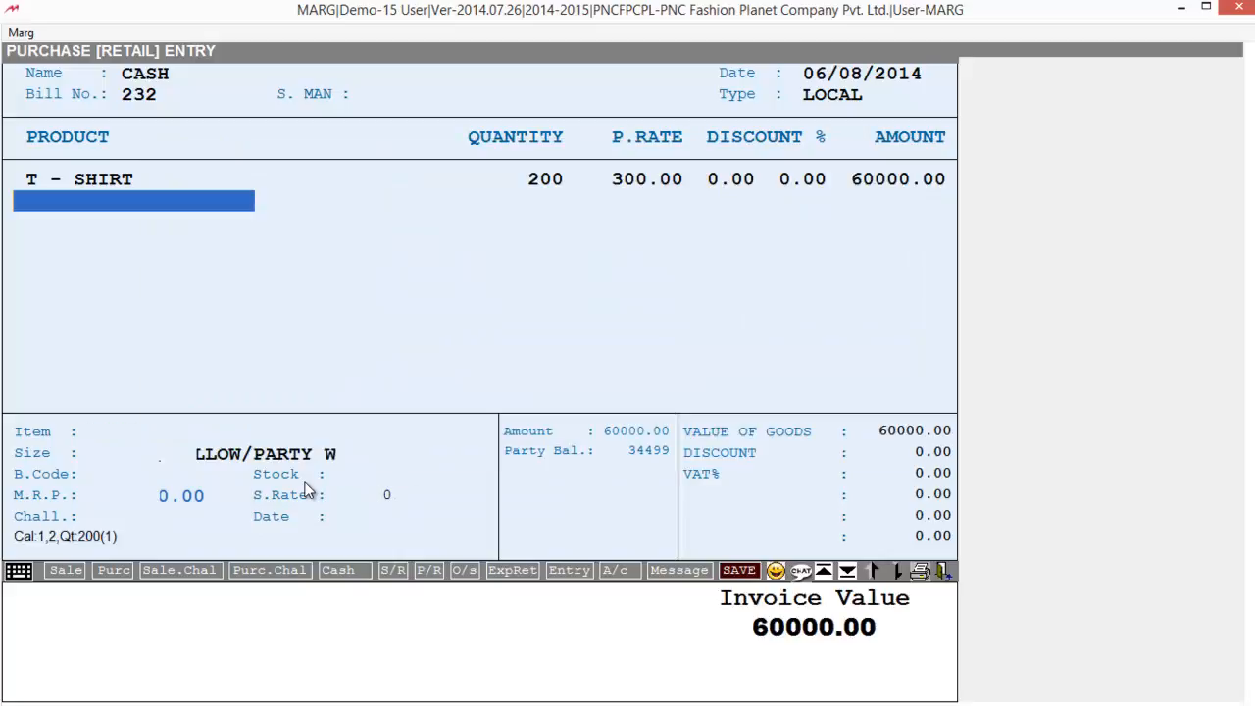
Finish the purchase bill without an additional discount, accept the bill value and save it
{"action": "key", "text": "Return"}
{"action": "key", "text": "Return"}
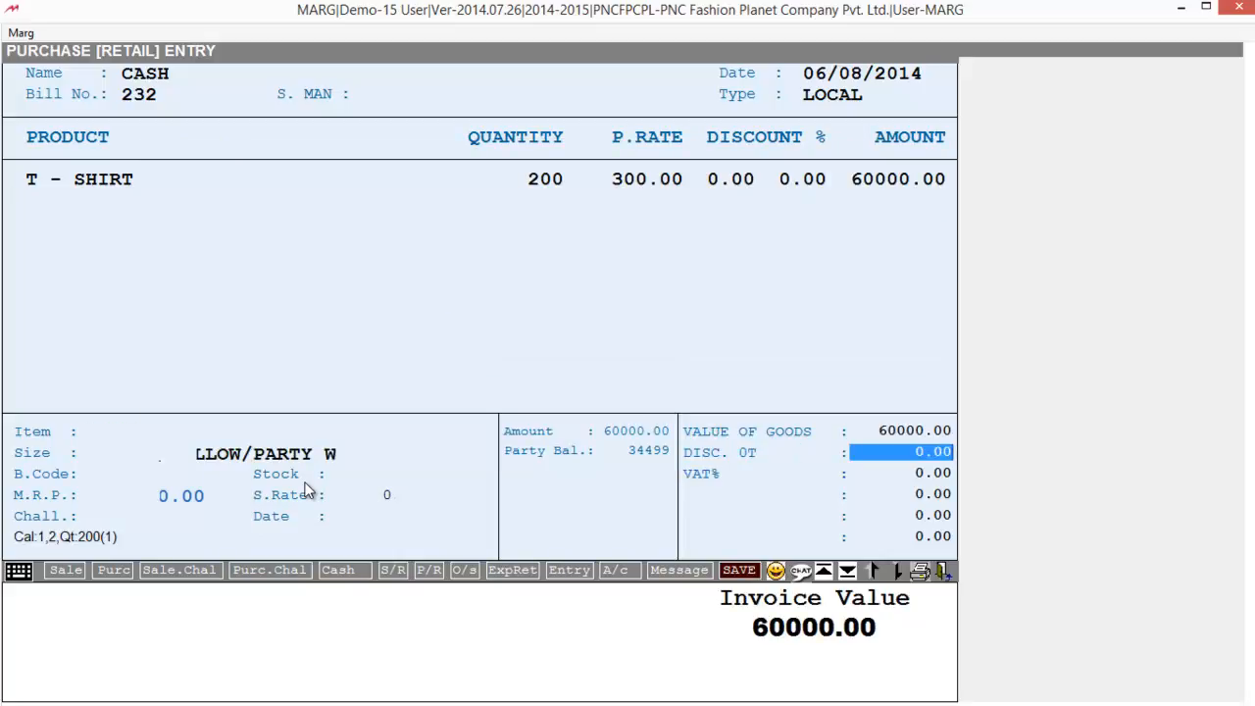
{"action": "key", "text": "Return"}
{"action": "key", "text": "Right"}
{"action": "key", "text": "Right"}
{"action": "key", "text": "Return"}
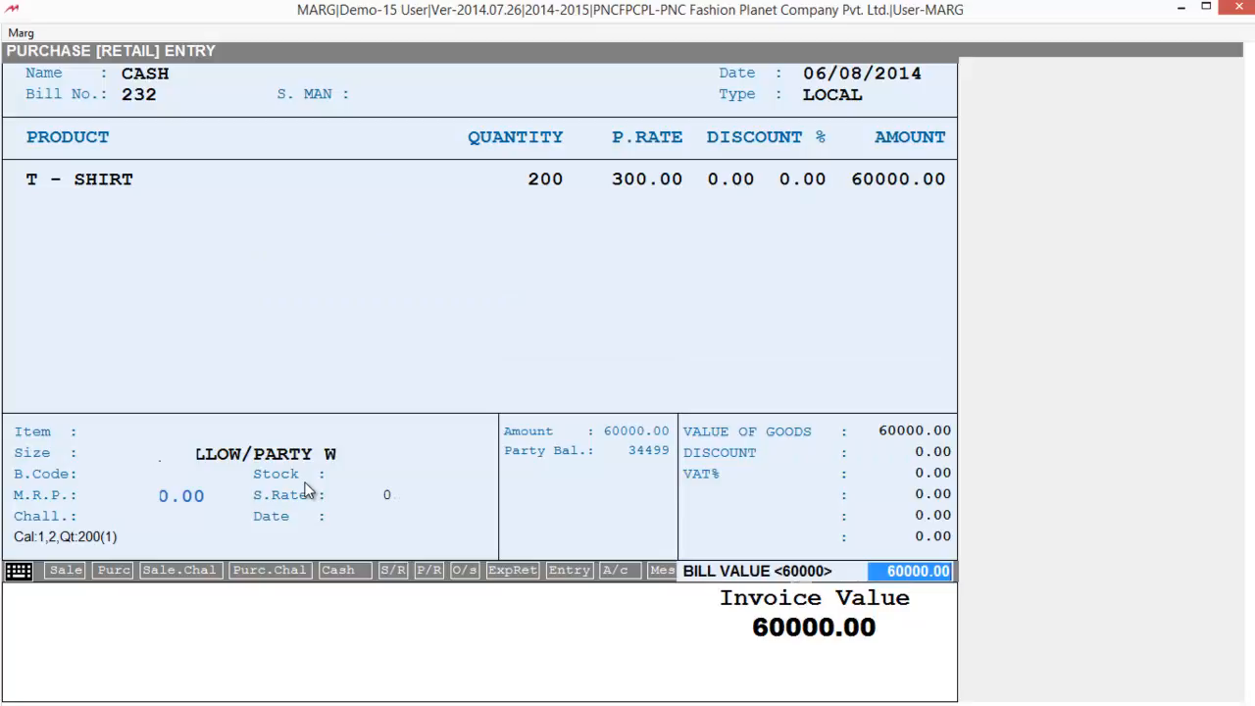
{"action": "key", "text": "Return"}
{"action": "key", "text": "Return"}
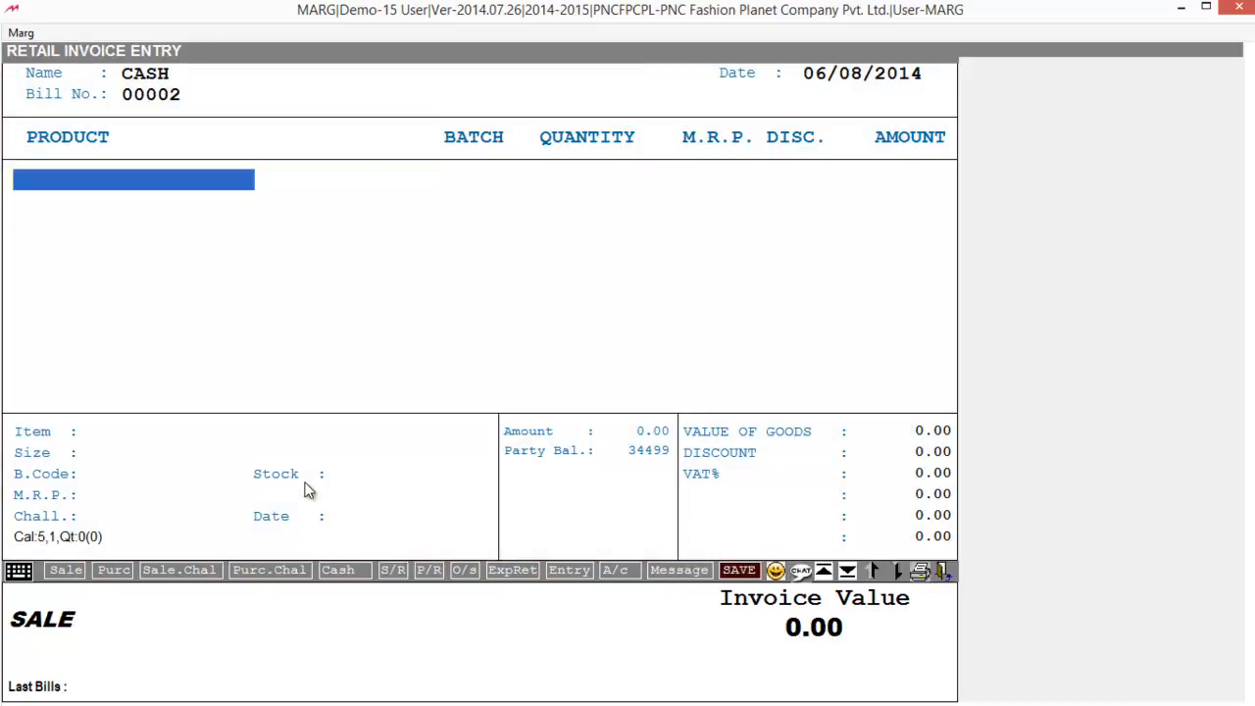
Add T - SHIRT in size Medium, colour YELLOW and design PARTY WEAR to the retail sale invoice with quantity 1
{"action": "key", "text": "Return"}
{"action": "key", "text": "Down"}
{"action": "key", "text": "Down"}
{"action": "key", "text": "Return"}
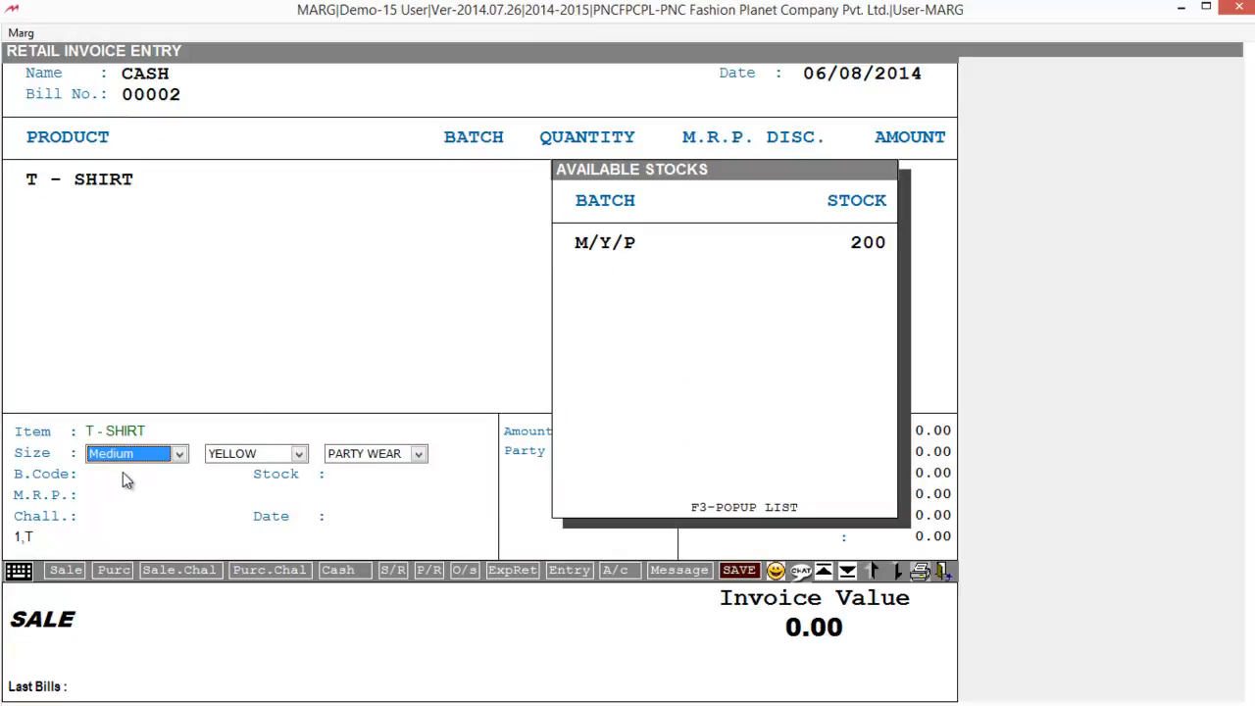
{"action": "key", "text": "Return"}
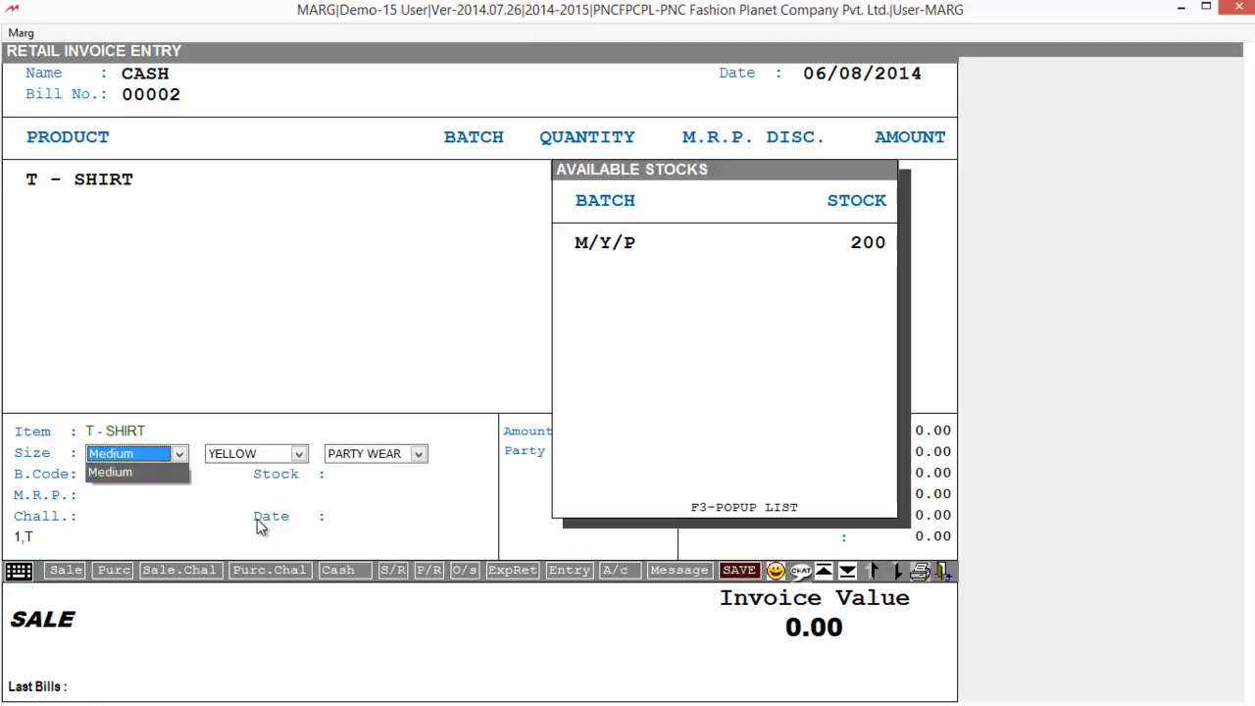
{"action": "key", "text": "Return"}
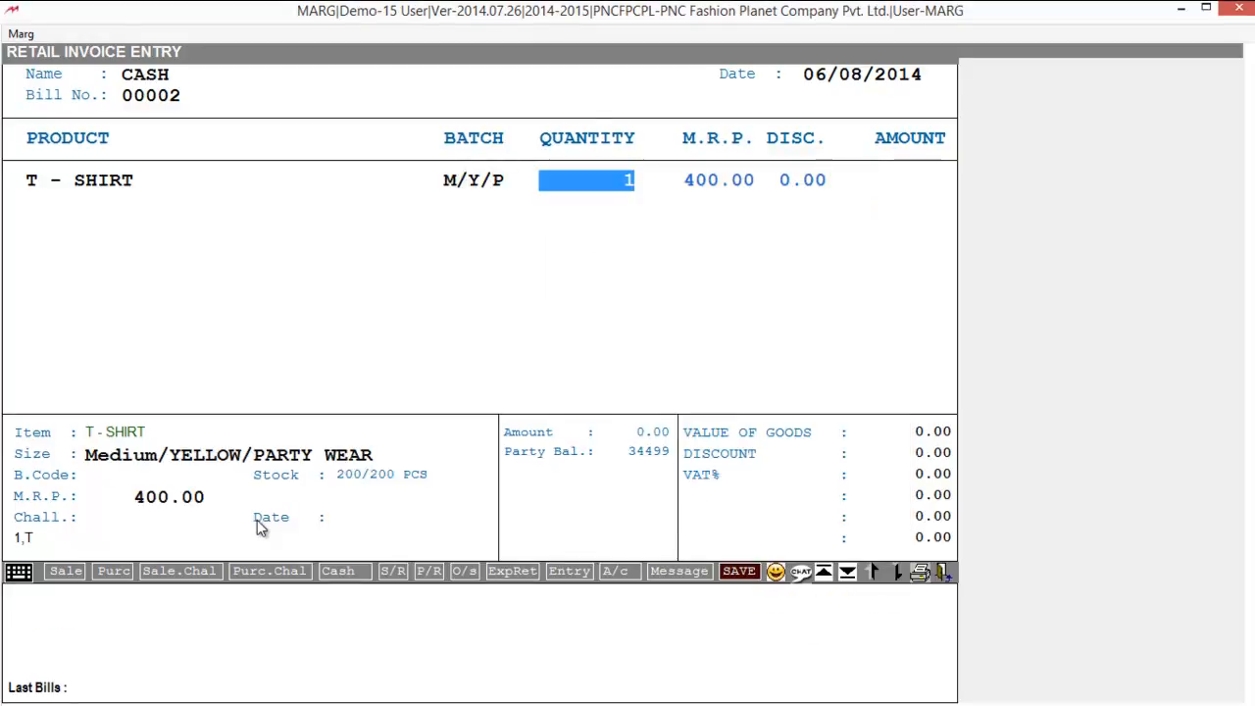
{"action": "key", "text": "Return"}
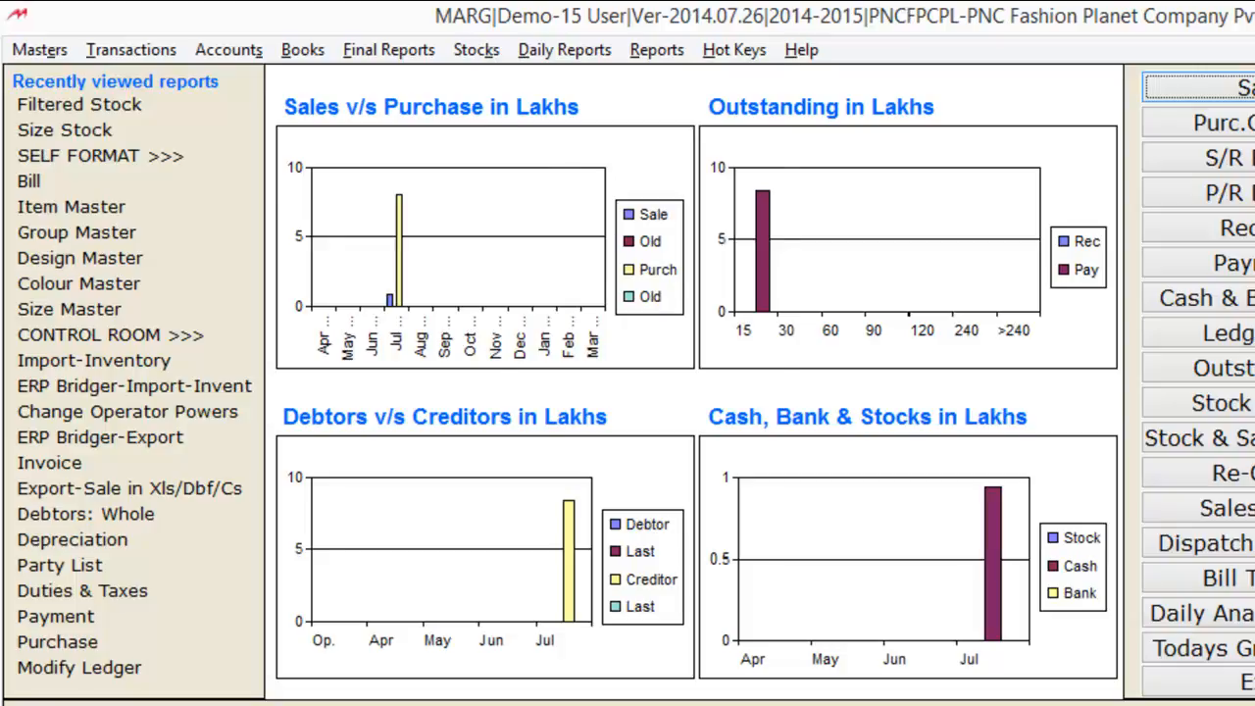
Start a Filtered Stock report as on 06/08/2014 with Available stock status and enable its additional options
{"action": "key", "text": "alt+s"}
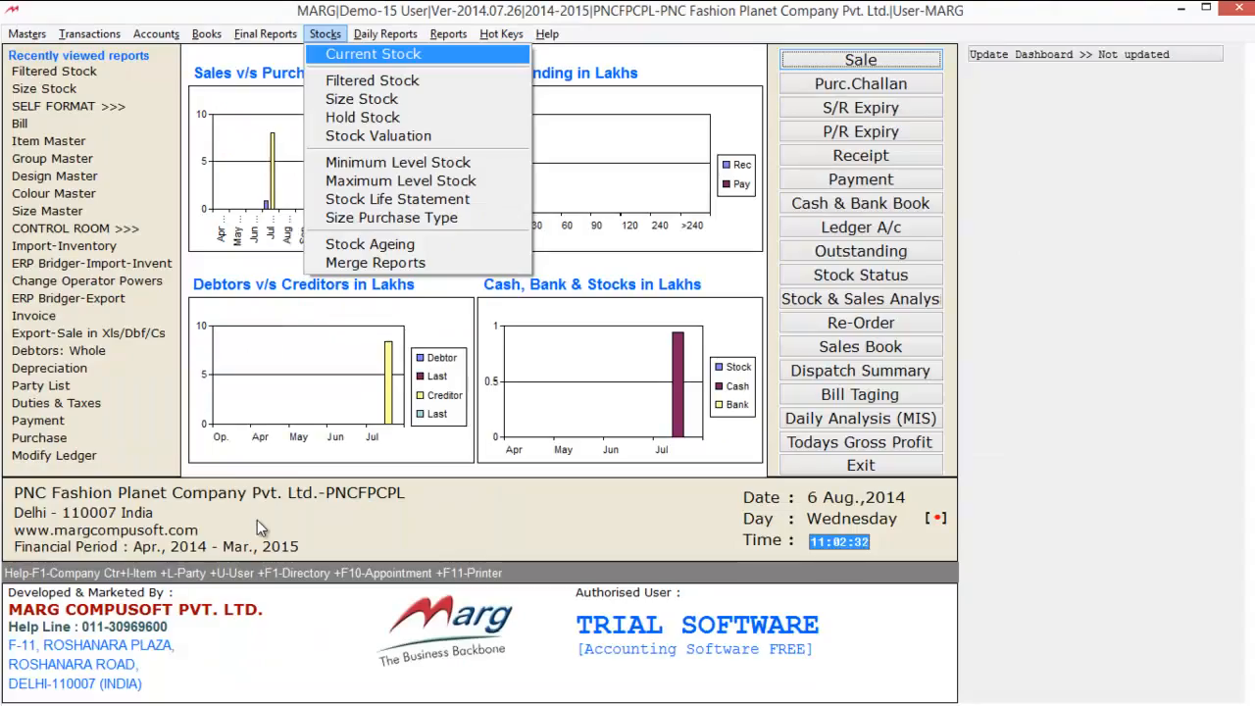
{"action": "key", "text": "Down"}
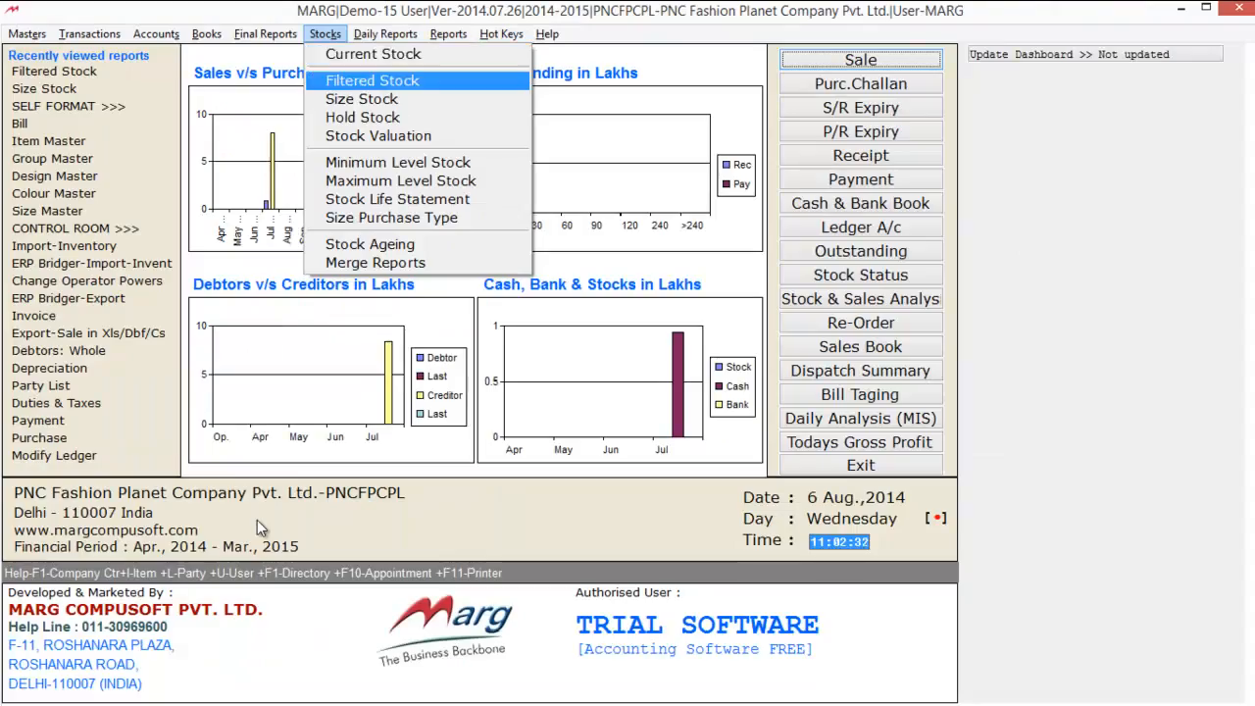
{"action": "key", "text": "Return"}
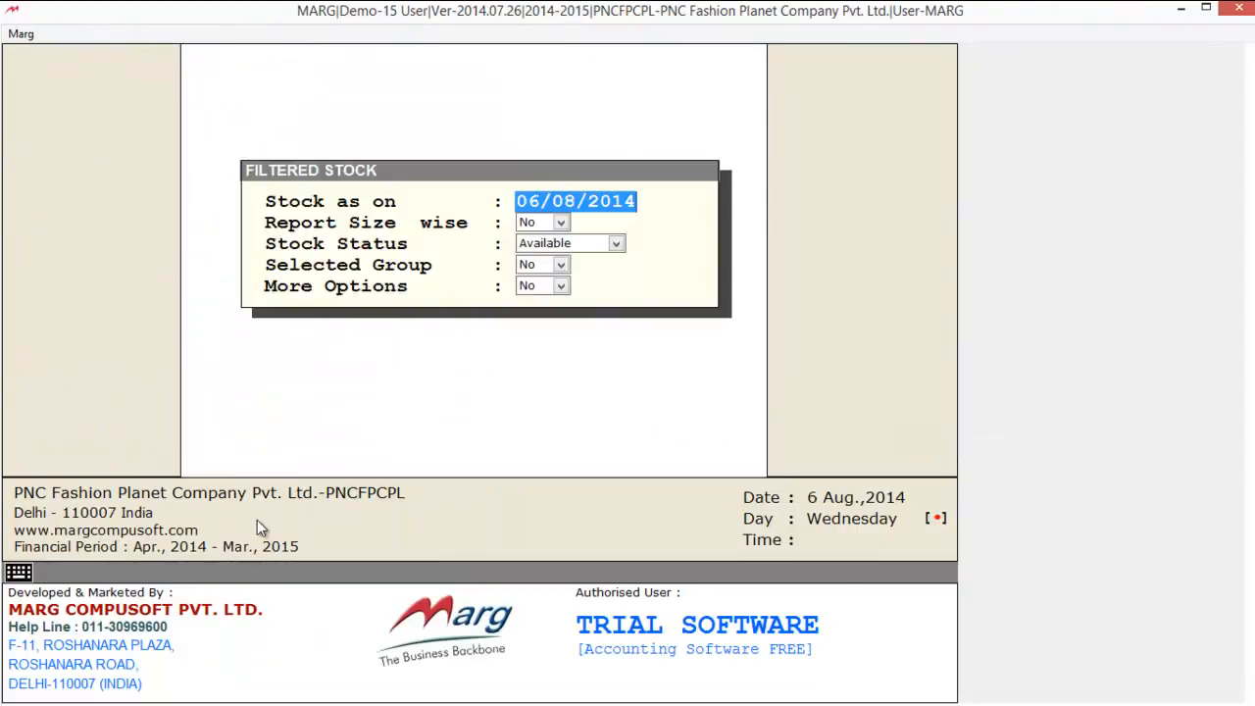
{"action": "key", "text": "Return"}
{"action": "key", "text": "Return"}
{"action": "key", "text": "Return"}
{"action": "key", "text": "Return"}
{"action": "key", "text": "alt+Down"}
{"action": "key", "text": "Down"}
{"action": "key", "text": "Return"}
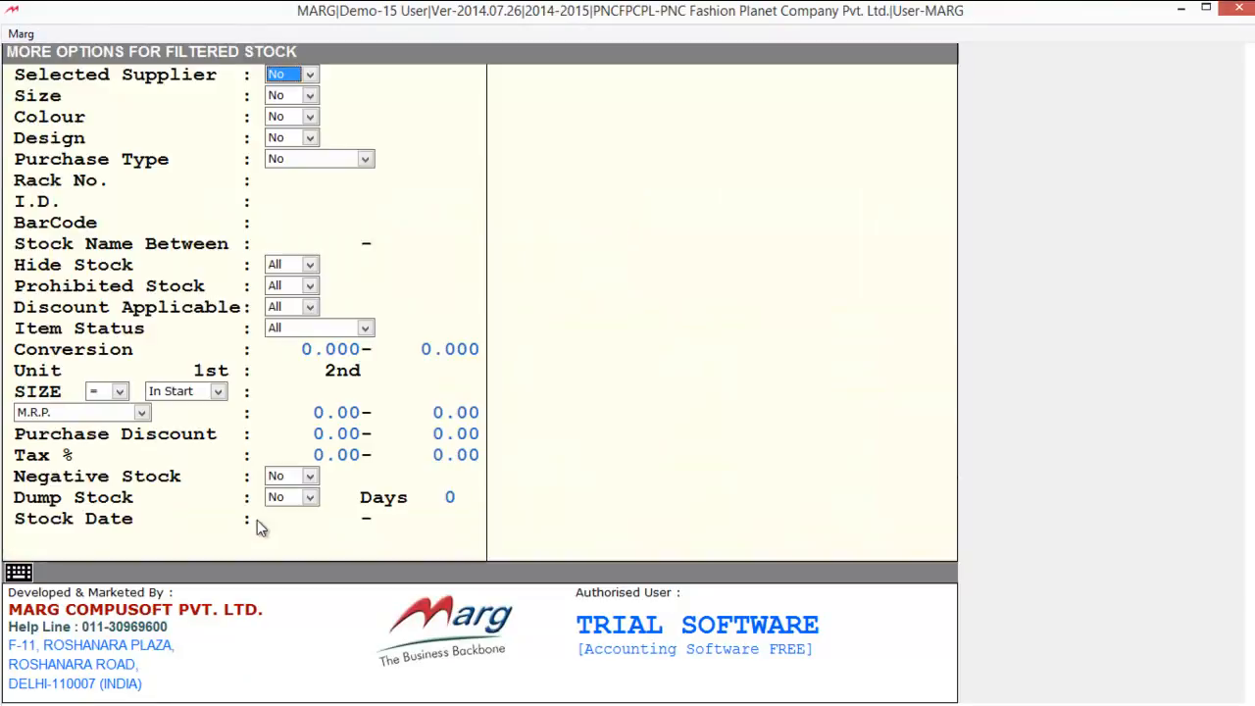
Enable the Size filter for the filtered stock report and choose Medium
{"action": "key", "text": "Return"}
{"action": "key", "text": "Return"}
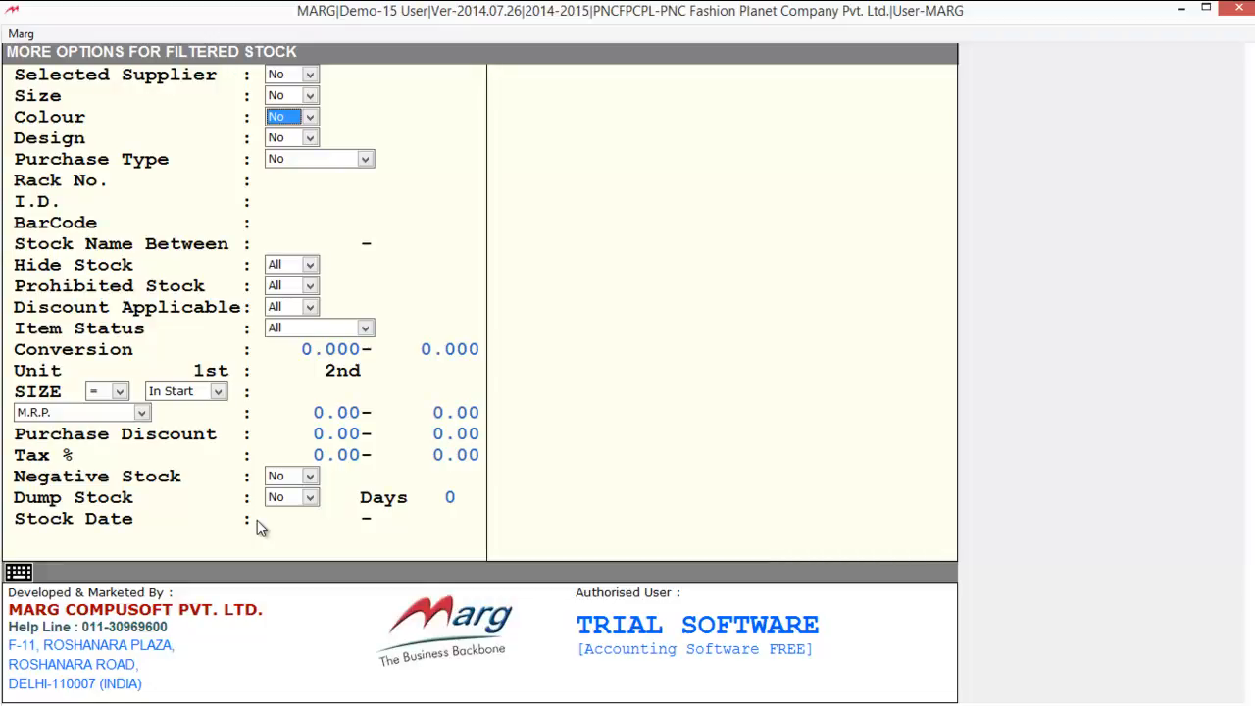
{"action": "key", "text": "shift+Tab"}
{"action": "key", "text": "alt+Down"}
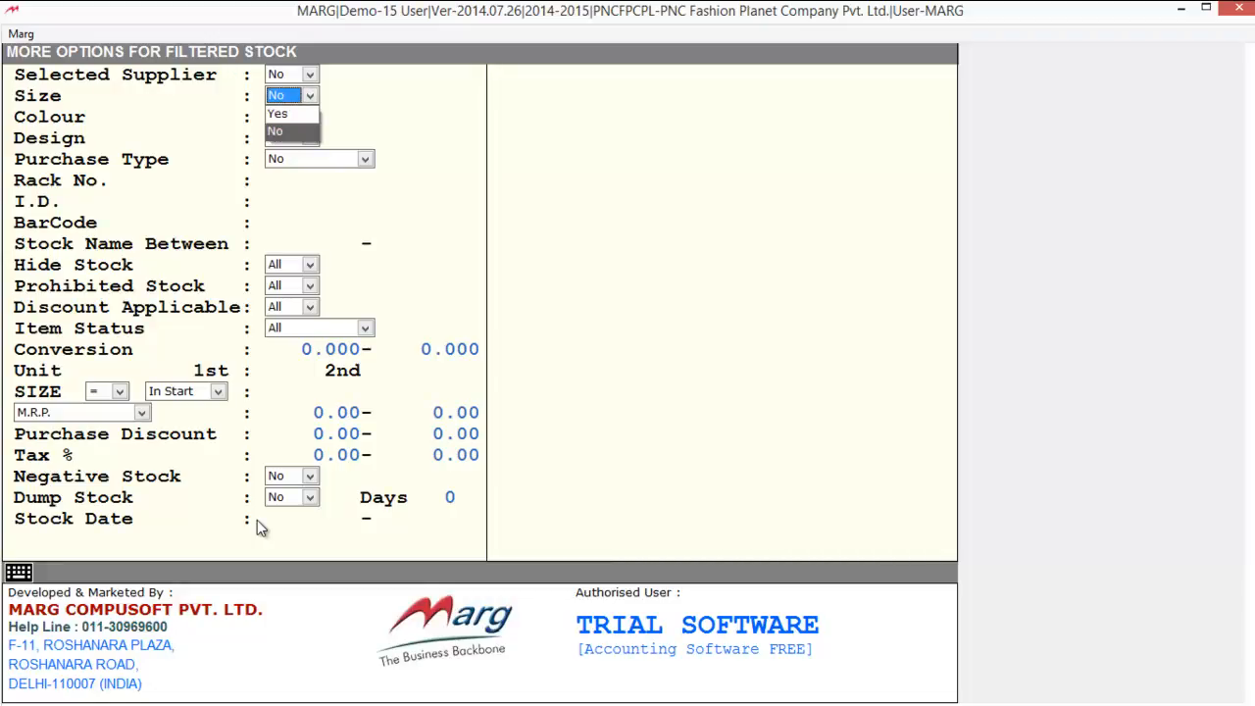
{"action": "key", "text": "Up"}
{"action": "key", "text": "Return"}
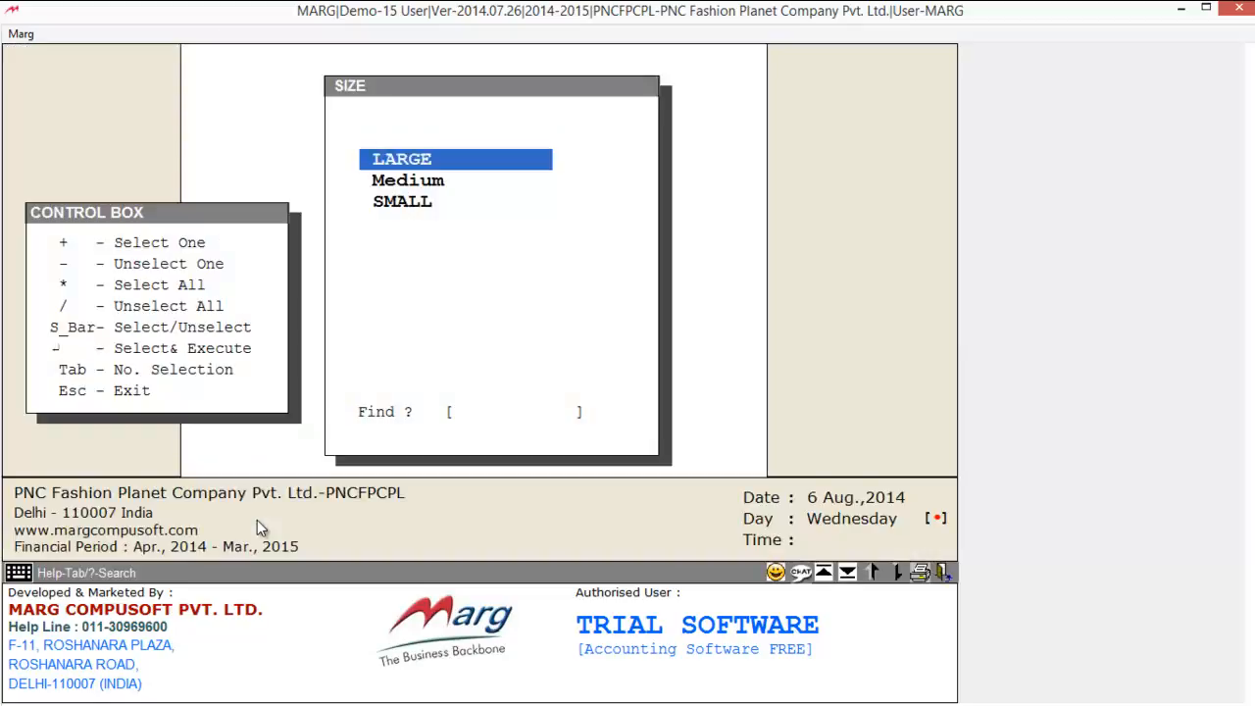
{"action": "key", "text": "Down"}
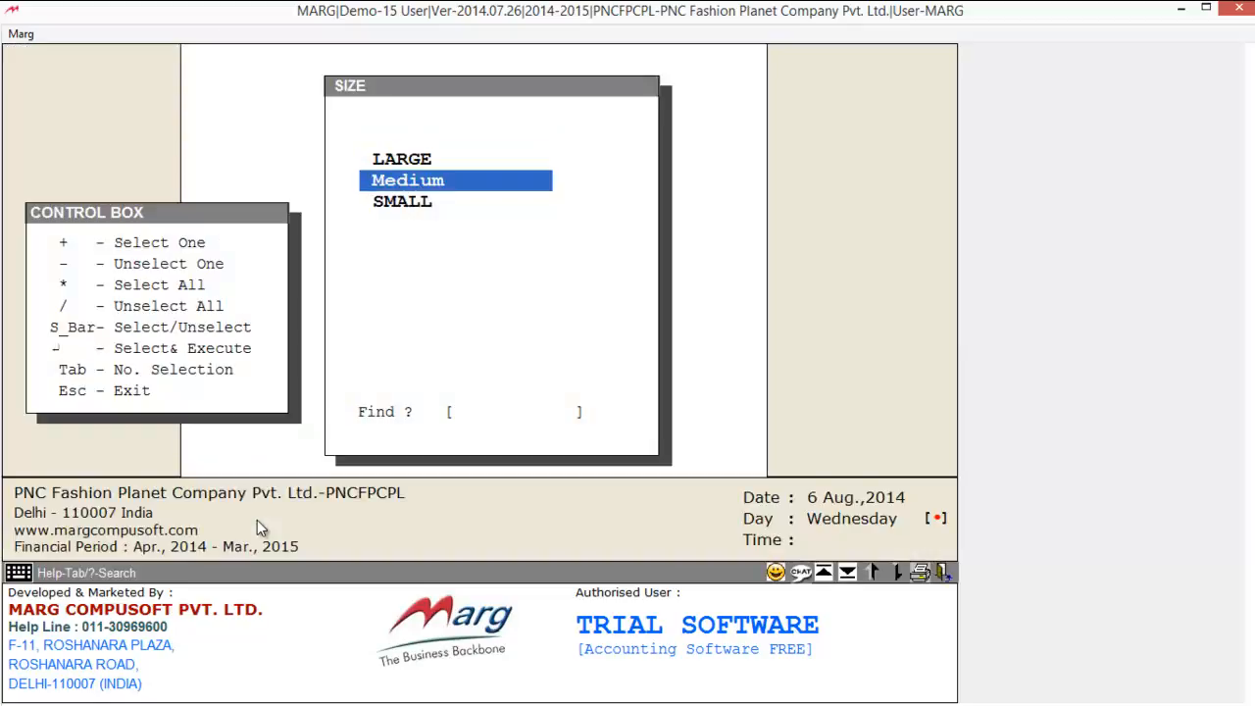
{"action": "key", "text": "Return"}
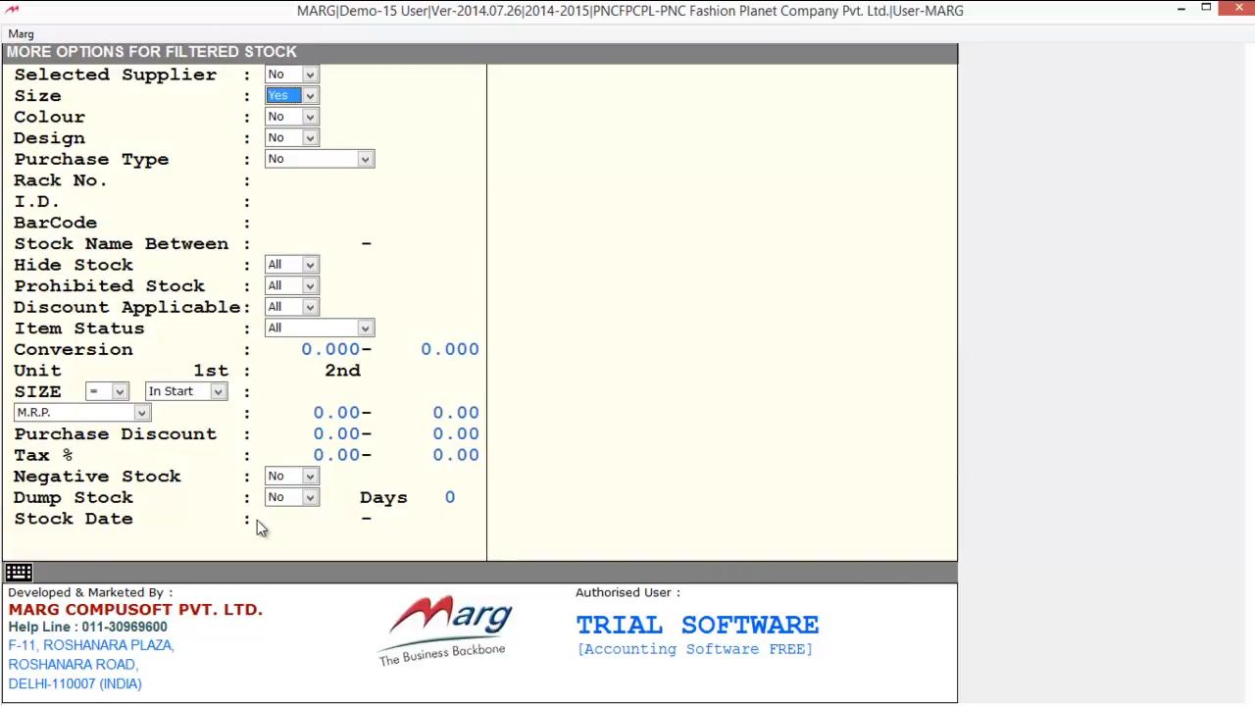
Enable the Colour filter for the stock report and choose a colour from the colour list
{"action": "key", "text": "Return"}
{"action": "key", "text": "alt+Down"}
{"action": "key", "text": "Up"}
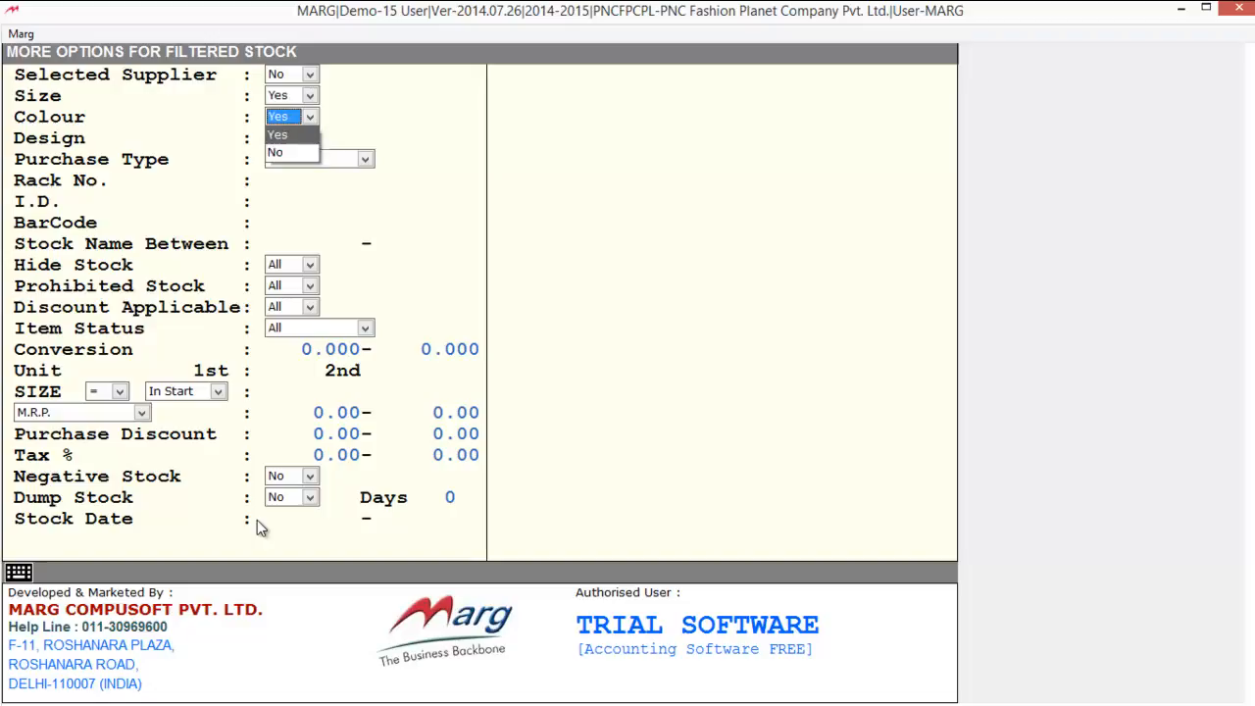
{"action": "key", "text": "Return"}
{"action": "key", "text": "Down"}
{"action": "key", "text": "Down"}
{"action": "key", "text": "Return"}
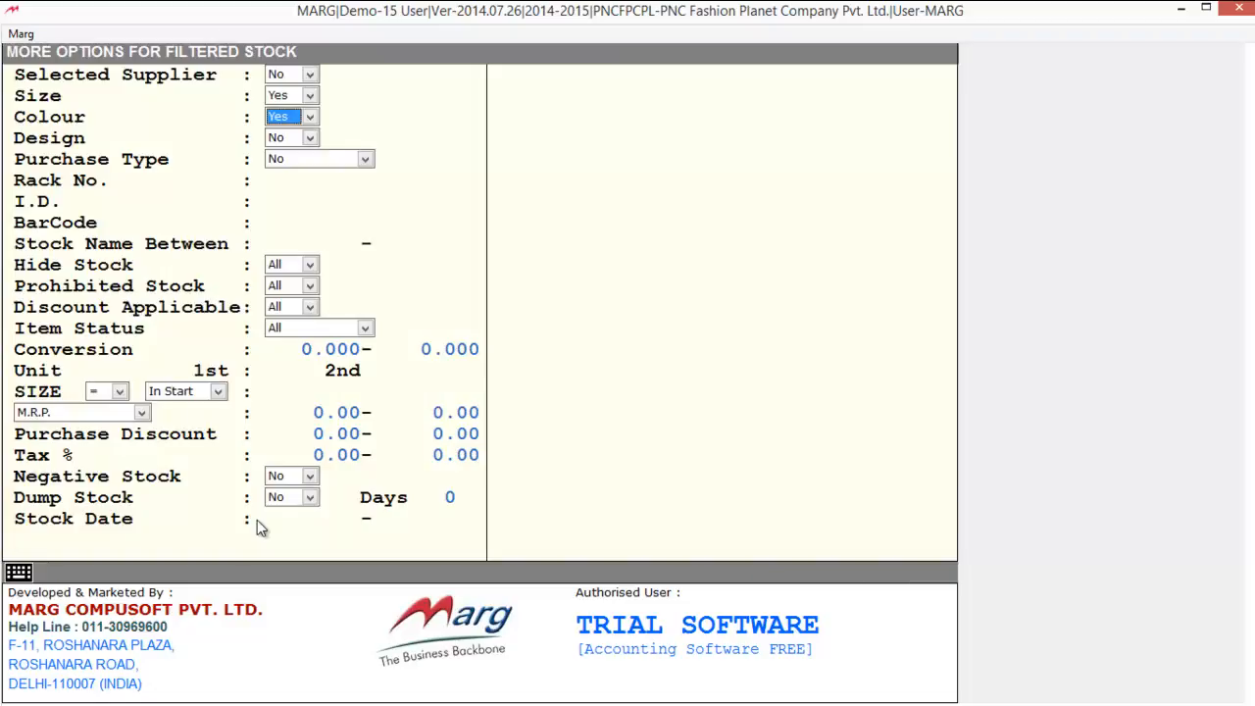
Enable the Design filter for the stock report and choose a design from the design list
{"action": "key", "text": "Return"}
{"action": "key", "text": "alt+Down"}
{"action": "key", "text": "Up"}
{"action": "key", "text": "Return"}
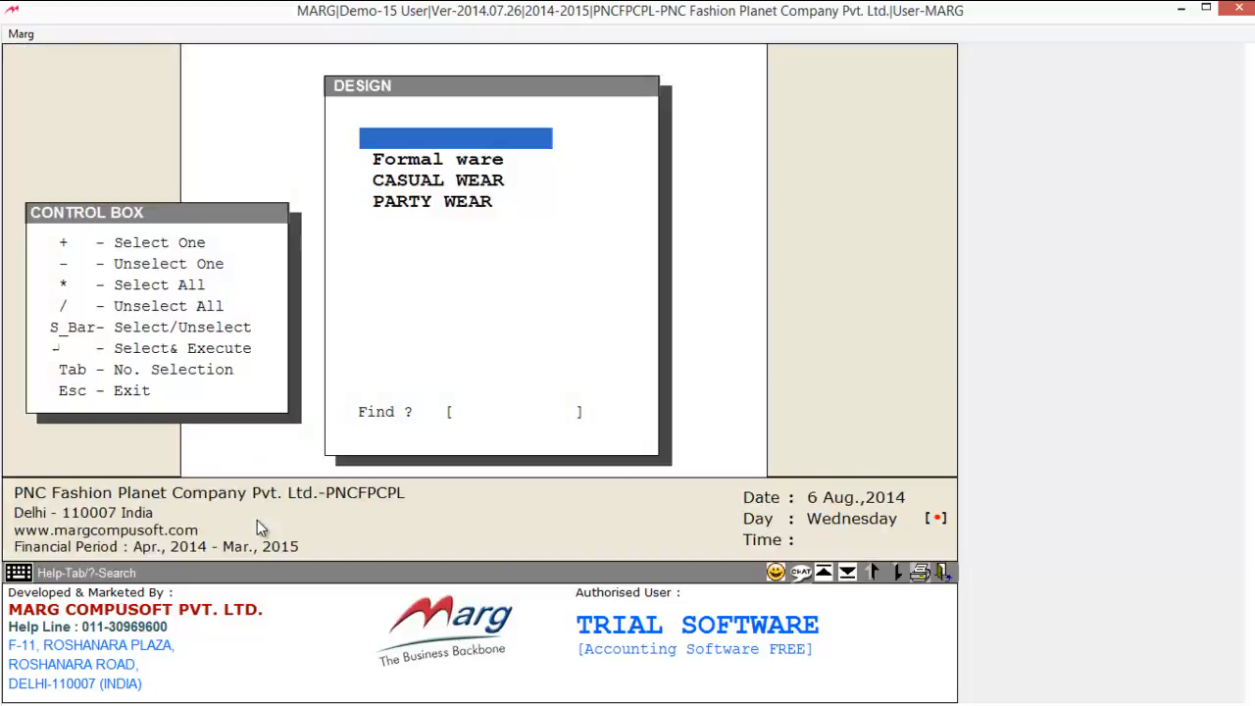
{"action": "key", "text": "Down"}
{"action": "key", "text": "Down"}
{"action": "key", "text": "Down"}
{"action": "key", "text": "Up"}
{"action": "key", "text": "Up"}
{"action": "key", "text": "Down"}
{"action": "key", "text": "Return"}
Keep the defaults for all remaining stock filters, from purchase type through stock date, and generate the closing stock report
{"action": "key", "text": "Return"}
{"action": "key", "text": "Return"}
{"action": "key", "text": "Return"}
{"action": "key", "text": "Return"}
{"action": "key", "text": "Return"}
{"action": "key", "text": "Return"}
{"action": "key", "text": "Return"}
{"action": "key", "text": "Return"}
{"action": "key", "text": "Return"}
{"action": "key", "text": "Return"}
{"action": "key", "text": "Return"}
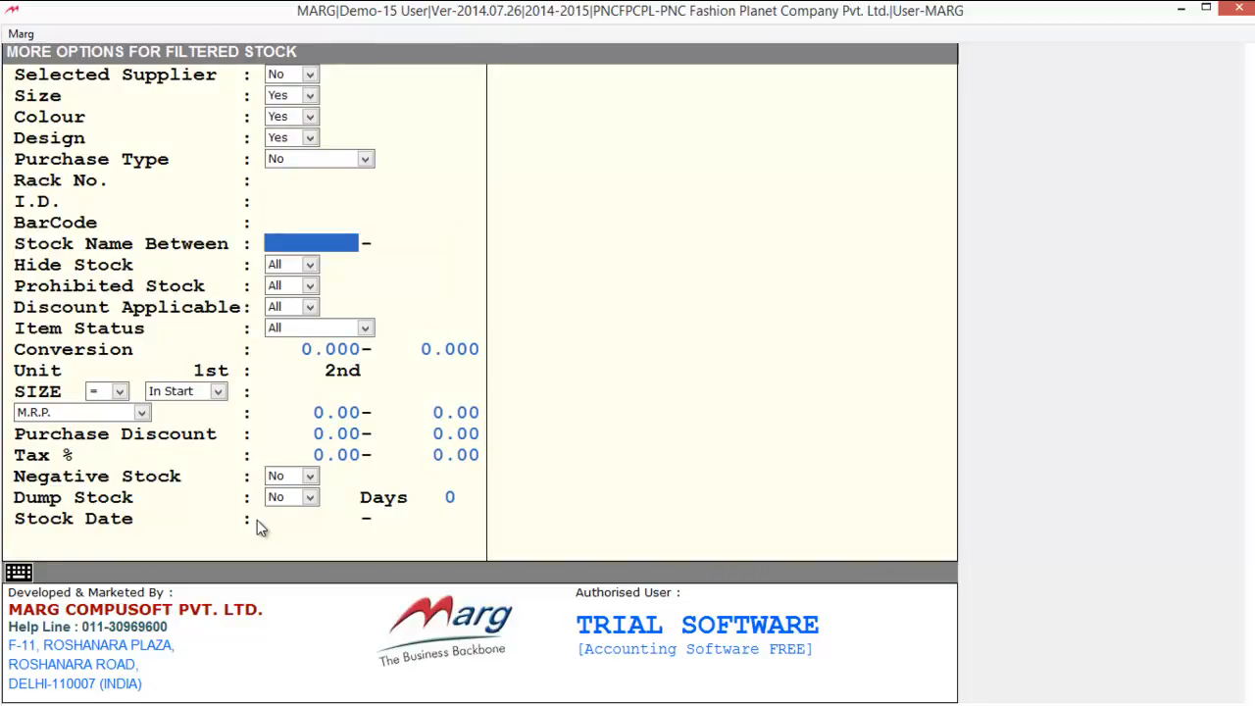
{"action": "key", "text": "Return"}
{"action": "key", "text": "Return"}
{"action": "key", "text": "Return"}
{"action": "key", "text": "Return"}
{"action": "key", "text": "Return"}
{"action": "key", "text": "Return"}
{"action": "key", "text": "Return"}
{"action": "key", "text": "Return"}
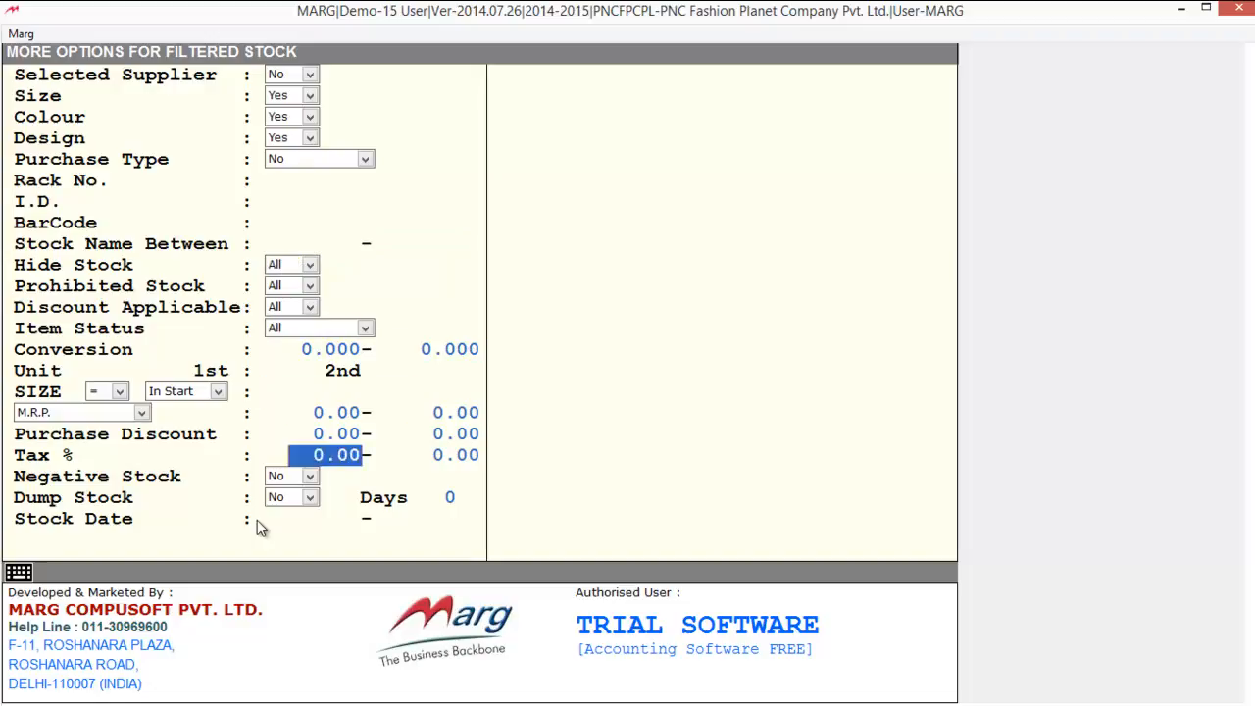
Examine the stock register of T - SHIRT from the closing stock list, and close the report
{"action": "key", "text": "Down"}
{"action": "key", "text": "Up"}
{"action": "key", "text": "Down"}
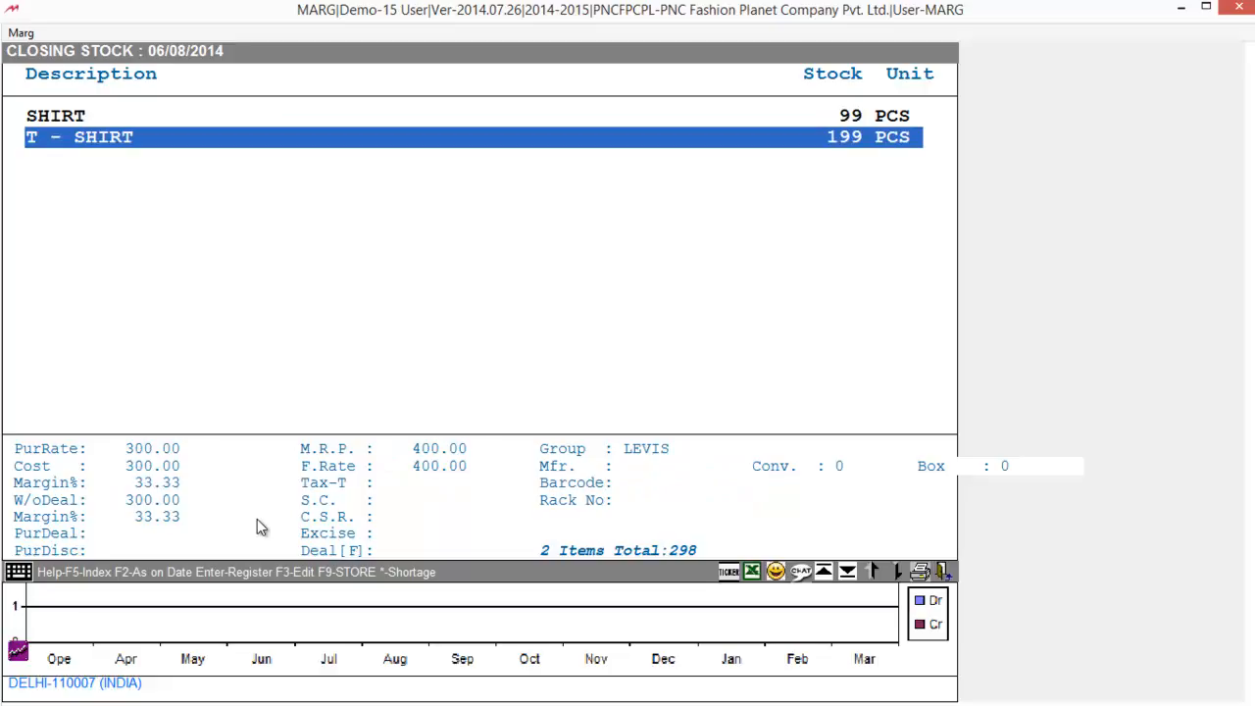
{"action": "key", "text": "Return"}
{"action": "key", "text": "Return"}
{"action": "key", "text": "Return"}
{"action": "key", "text": "Return"}
{"action": "key", "text": "Return"}
{"action": "key", "text": "Return"}
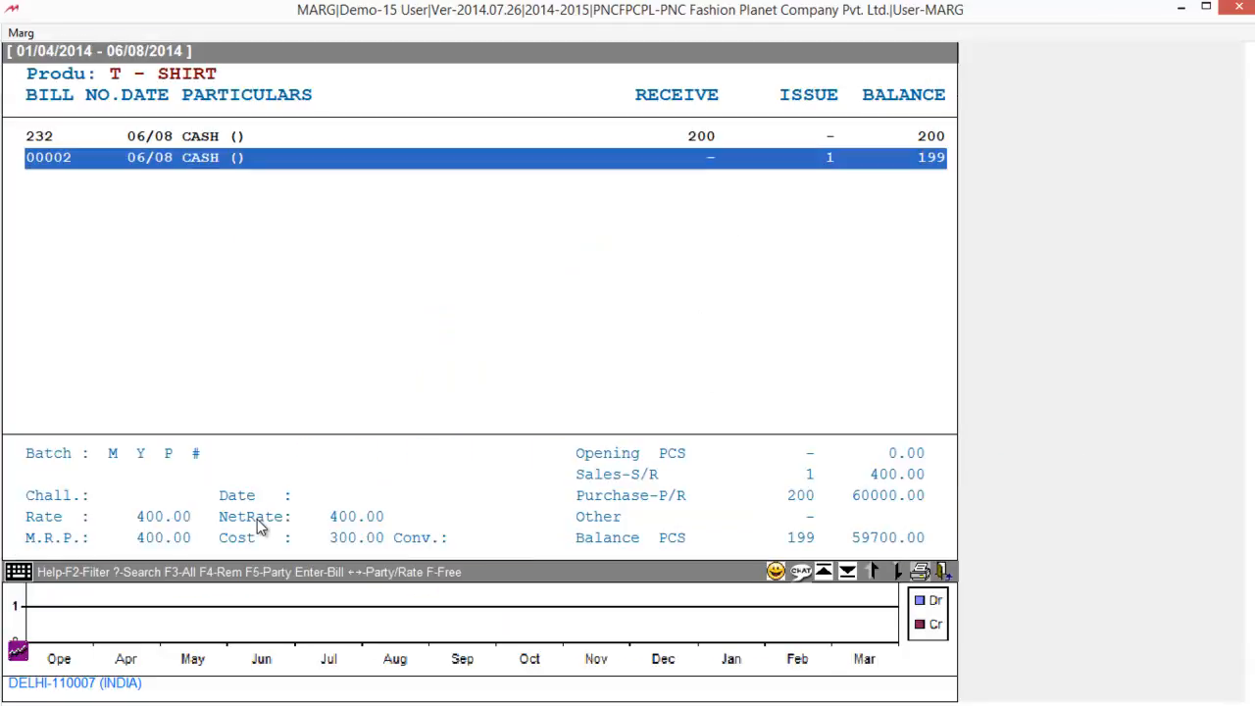
{"action": "key", "text": "Escape"}
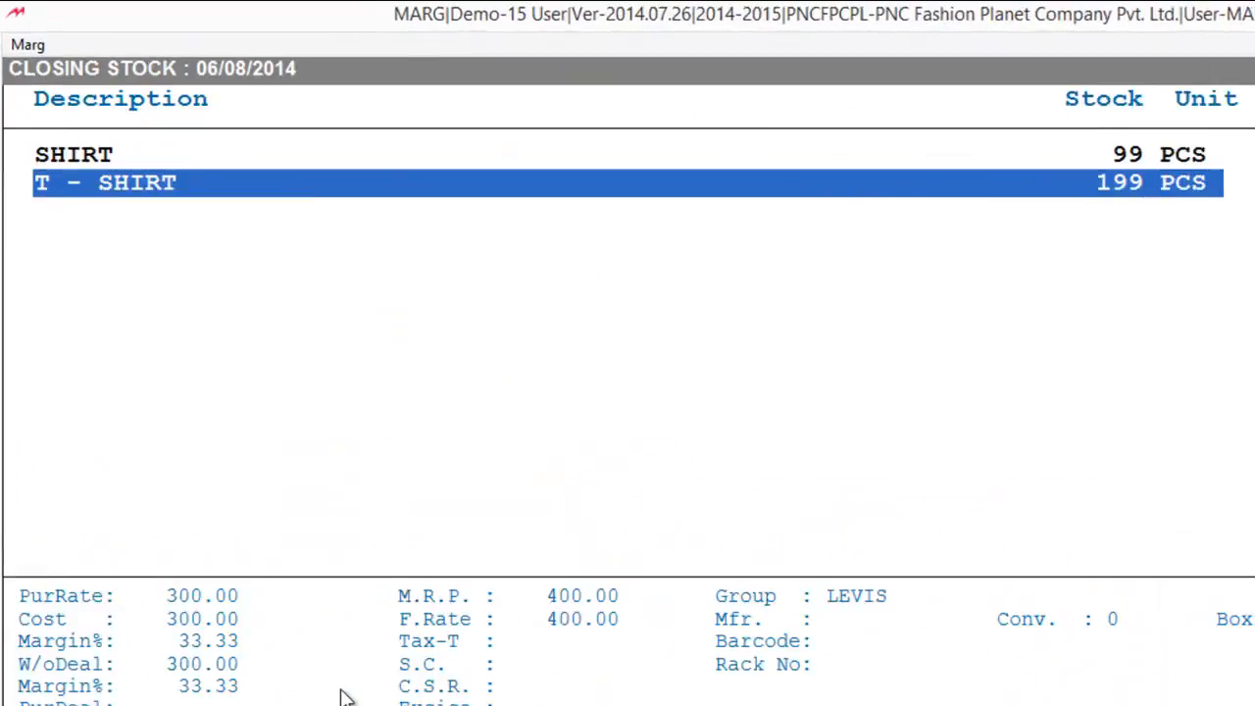
{"action": "key", "text": "Escape"}
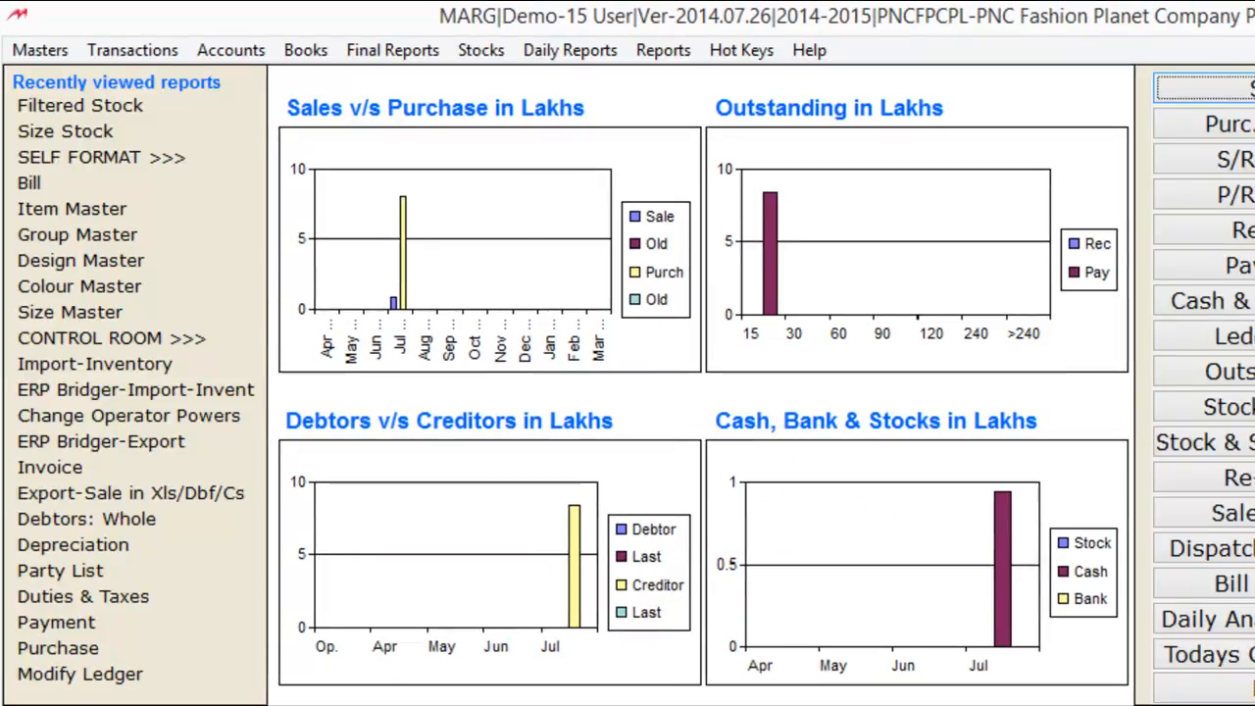